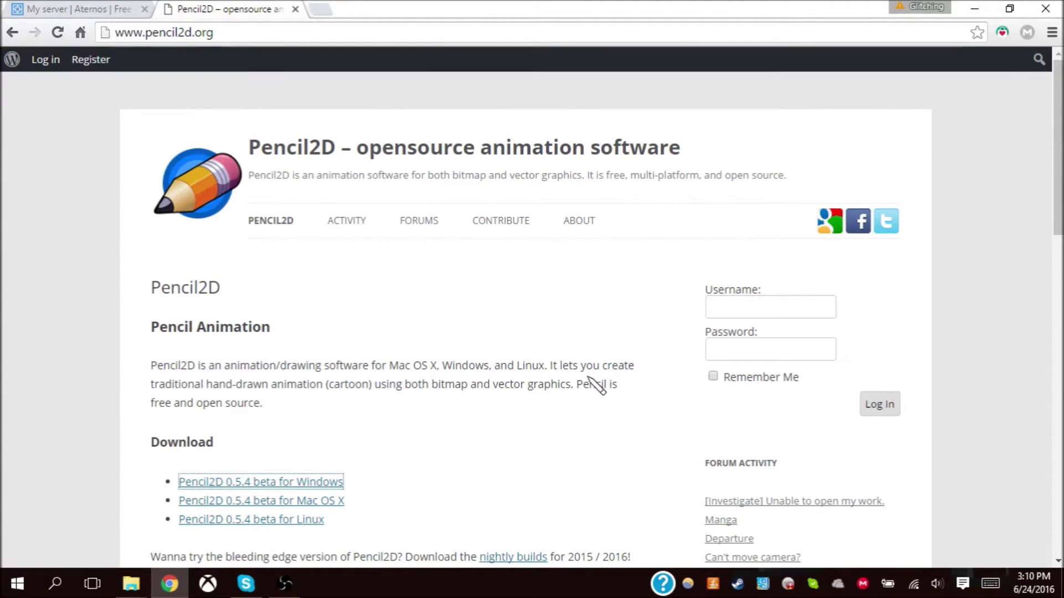
- Download Pencil2D 0.5.4 beta for Windows from the Pencil2D website and dismiss the download bar
click(296, 487)
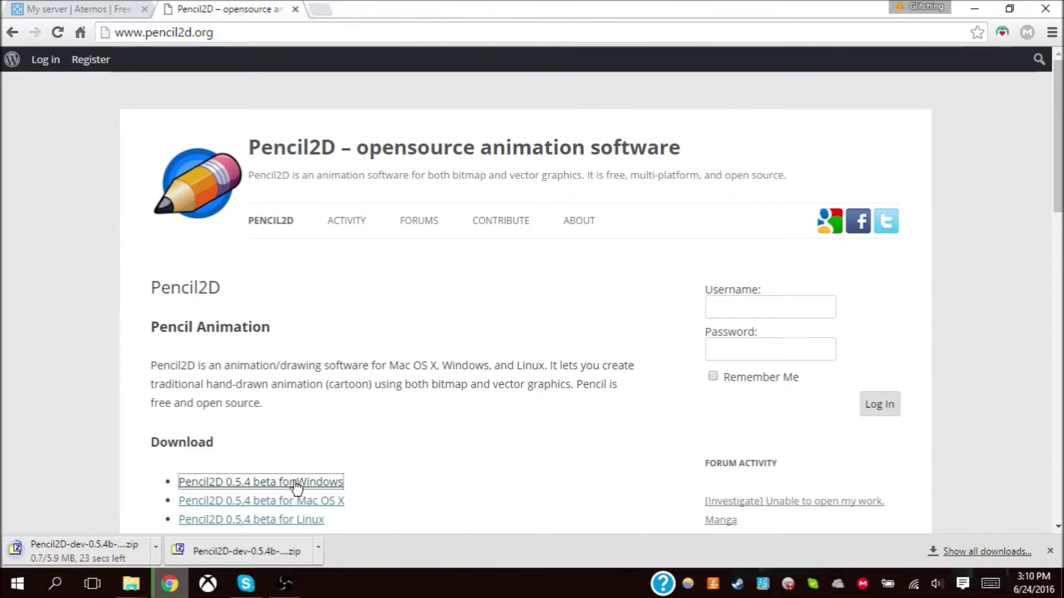
click(1050, 551)
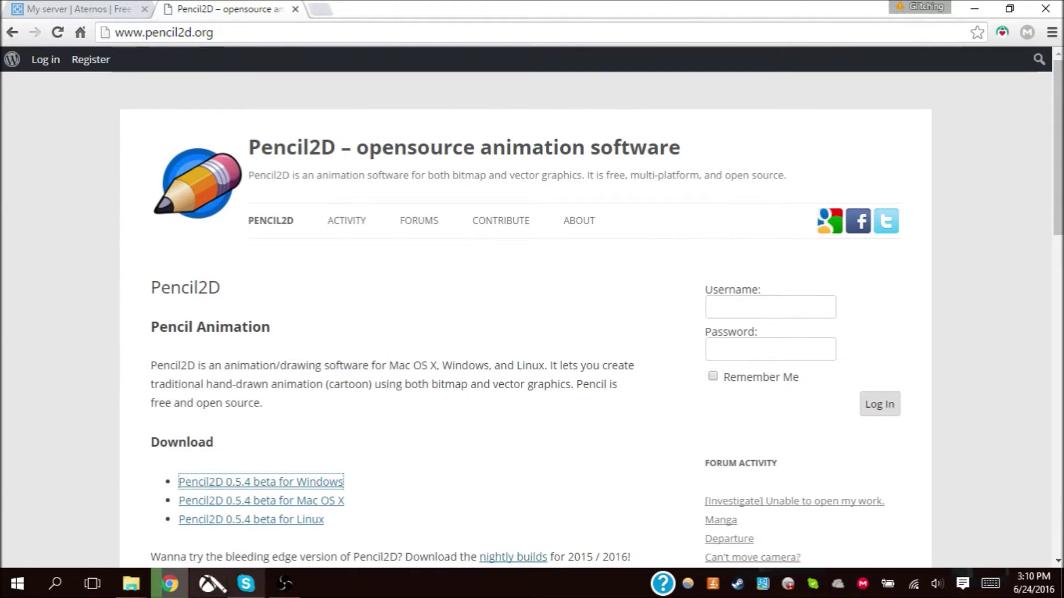
- Switch to the File Explorer window showing the Pencil2D-dev-0.5.4b-win folder and go back to Downloads
mouse_move(131, 583)
mouse_move(197, 515)
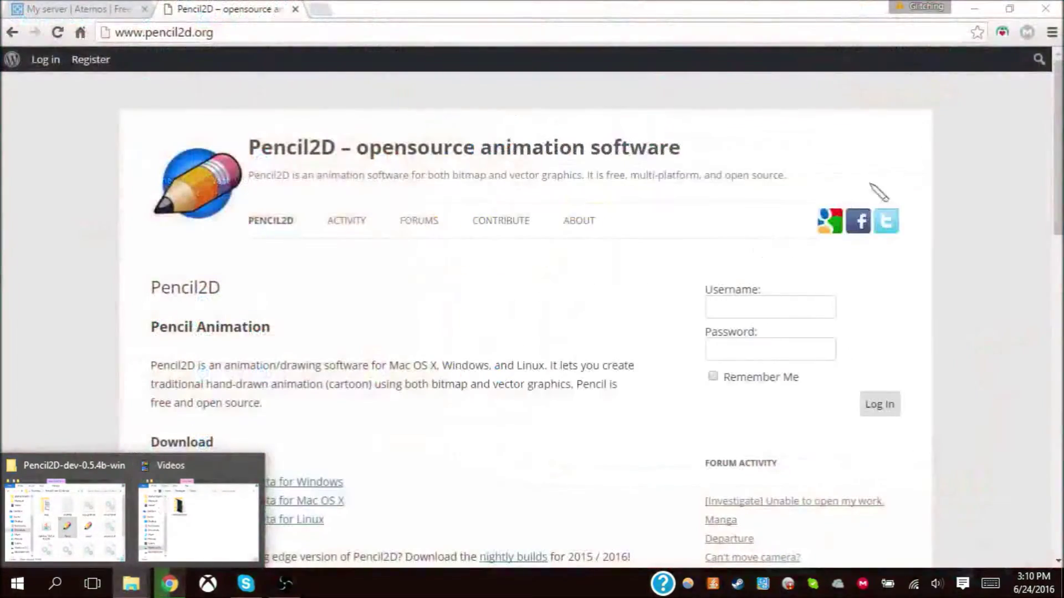
click(252, 465)
click(121, 497)
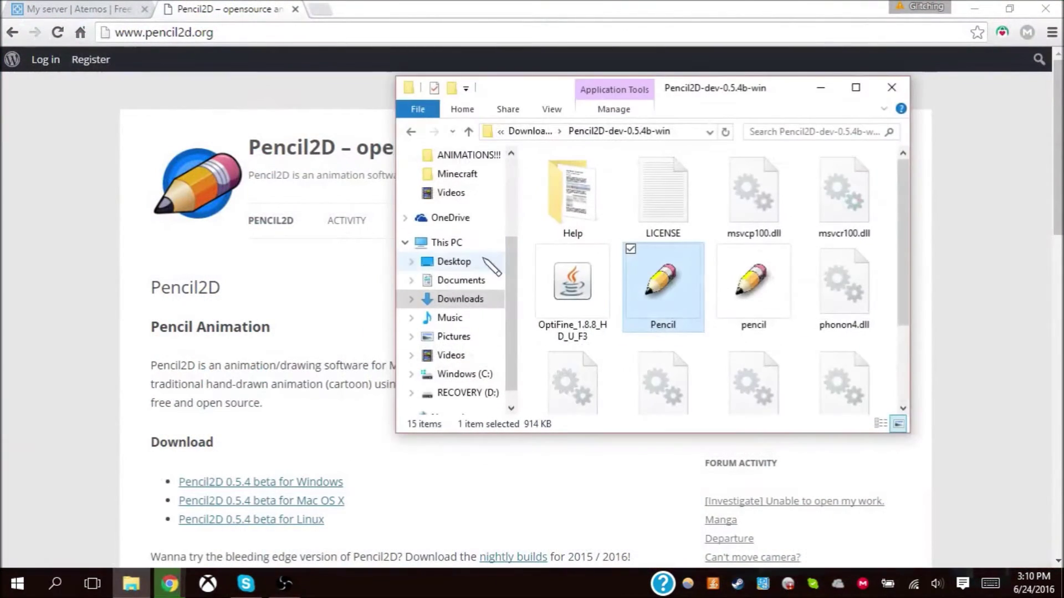
click(410, 131)
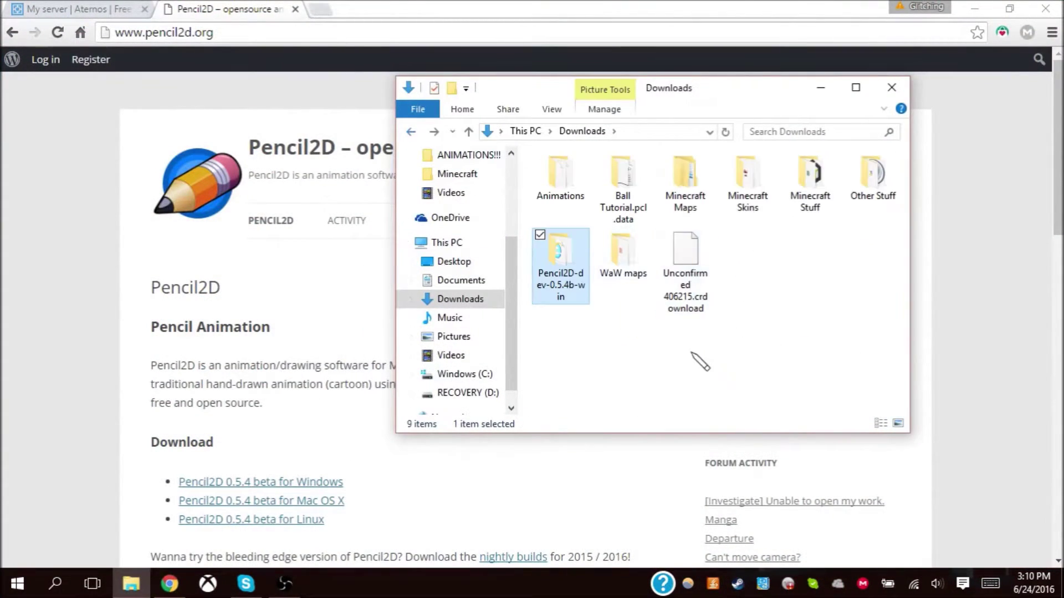
- Open the newly downloaded Pencil2D-dev-0.5.4b-win archive to view its contents, close it and delete the archive
click(700, 357)
double_click(687, 276)
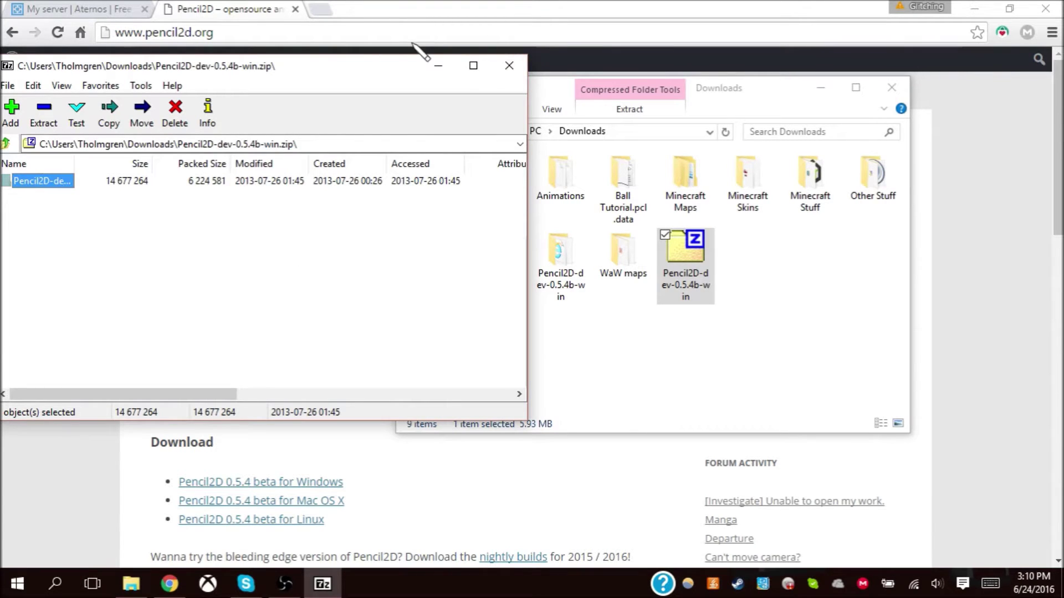
click(510, 66)
right_click(680, 258)
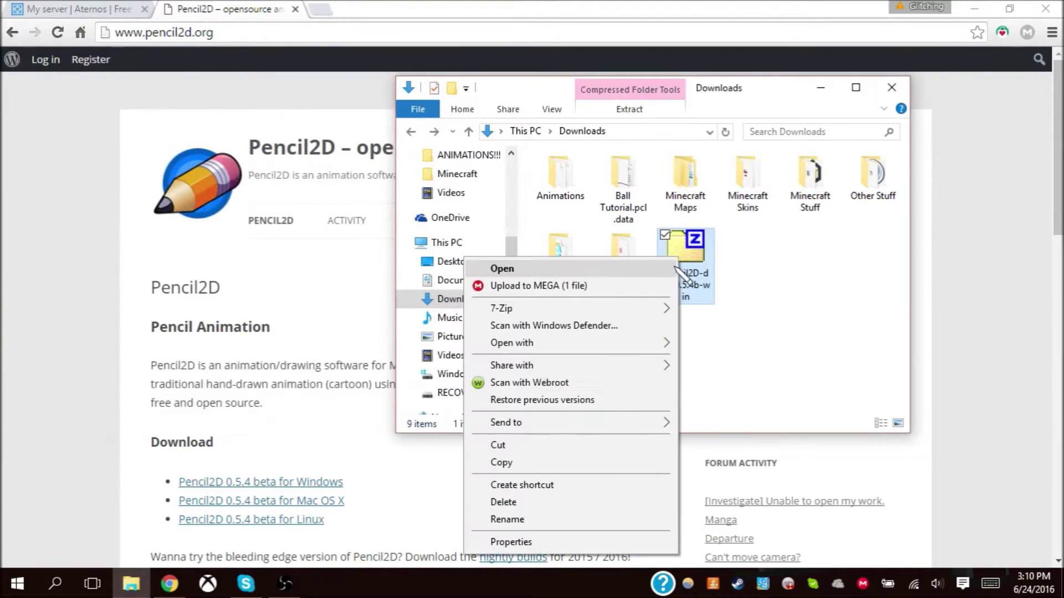
click(554, 503)
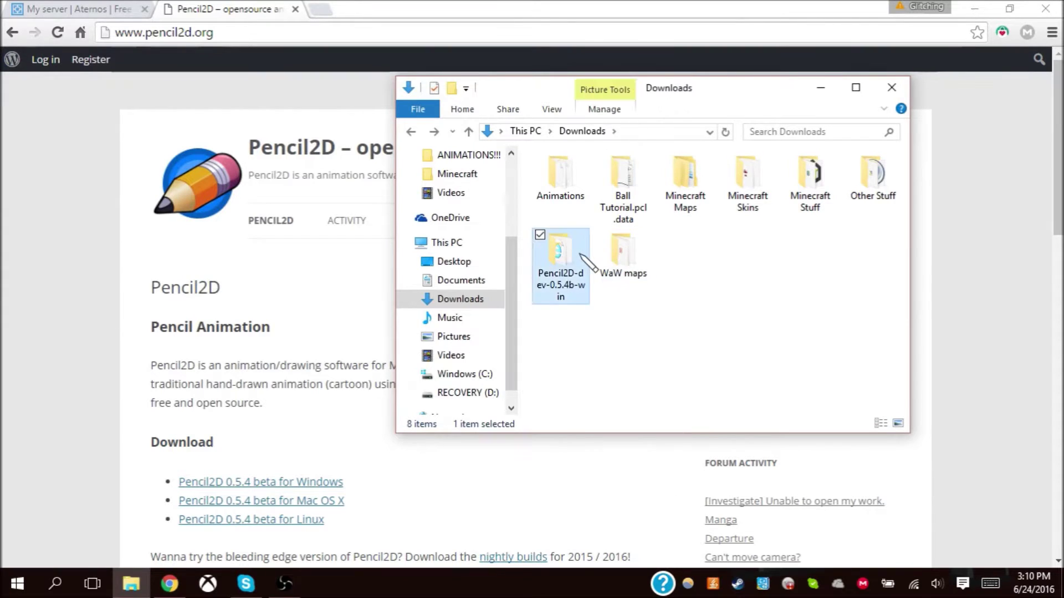
- Launch the Pencil application from the extracted Pencil2D-dev-0.5.4b-win folder and maximize its window
double_click(582, 274)
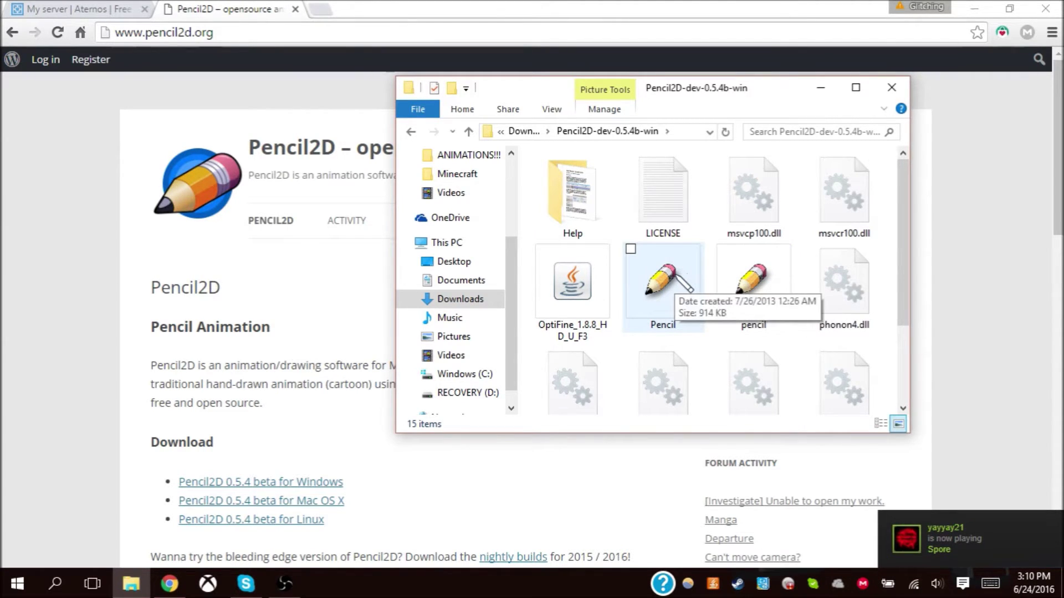
double_click(675, 267)
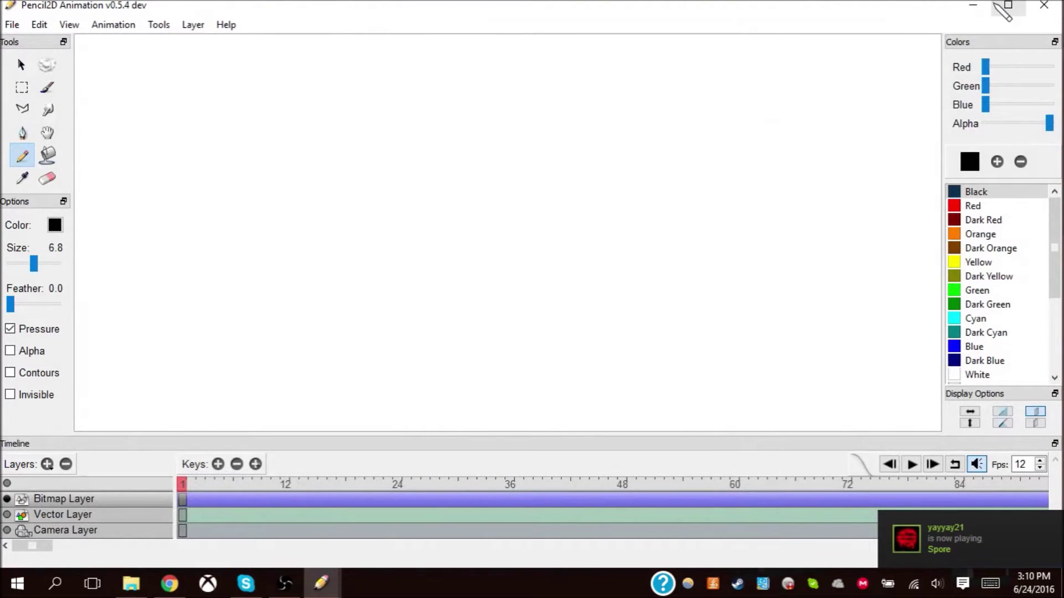
click(1006, 7)
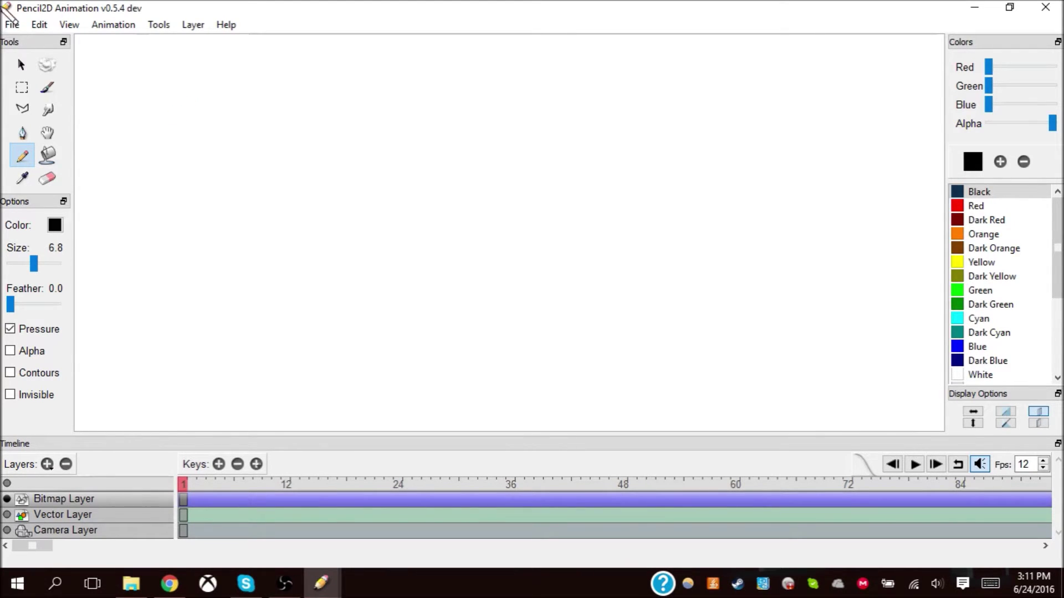
- Set the canvas background to the transparent checkerboard in the preferences
click(39, 24)
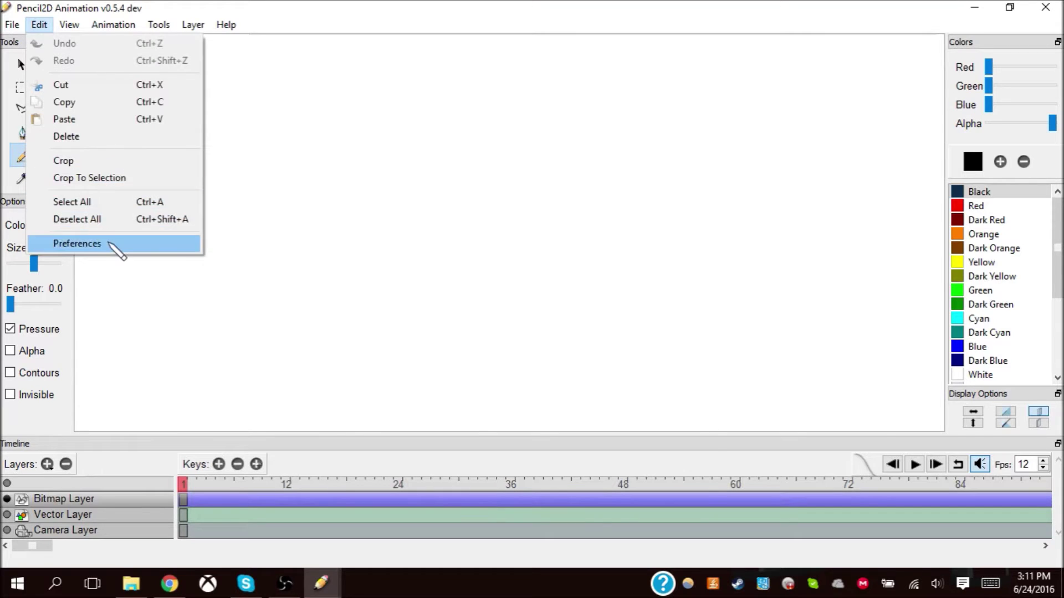
click(106, 244)
click(489, 233)
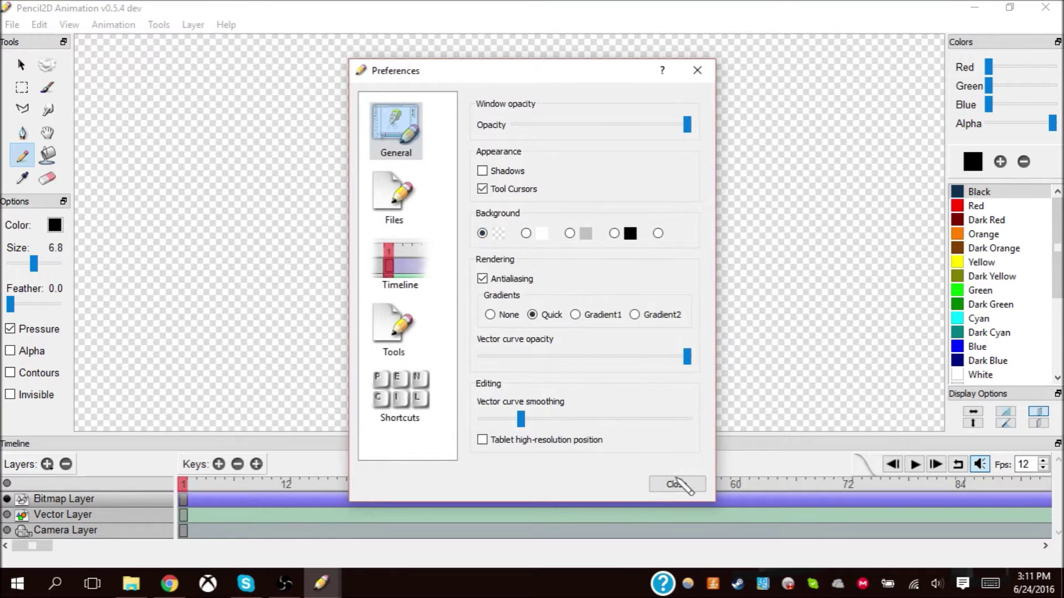
click(683, 486)
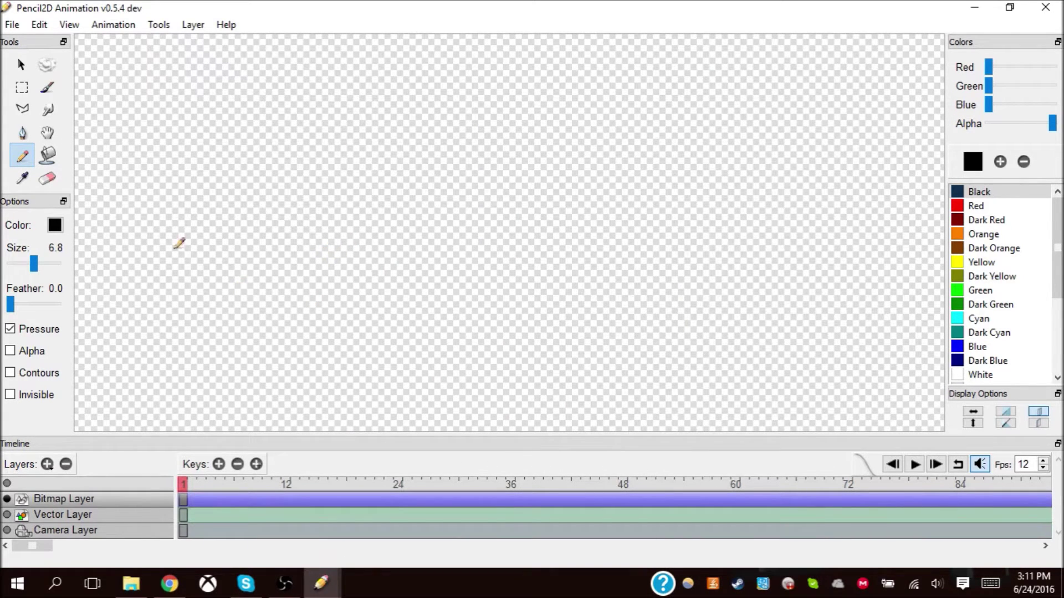
- Fill the entire visible canvas of the bitmap layer with White using the Paint Bucket
click(48, 156)
click(981, 374)
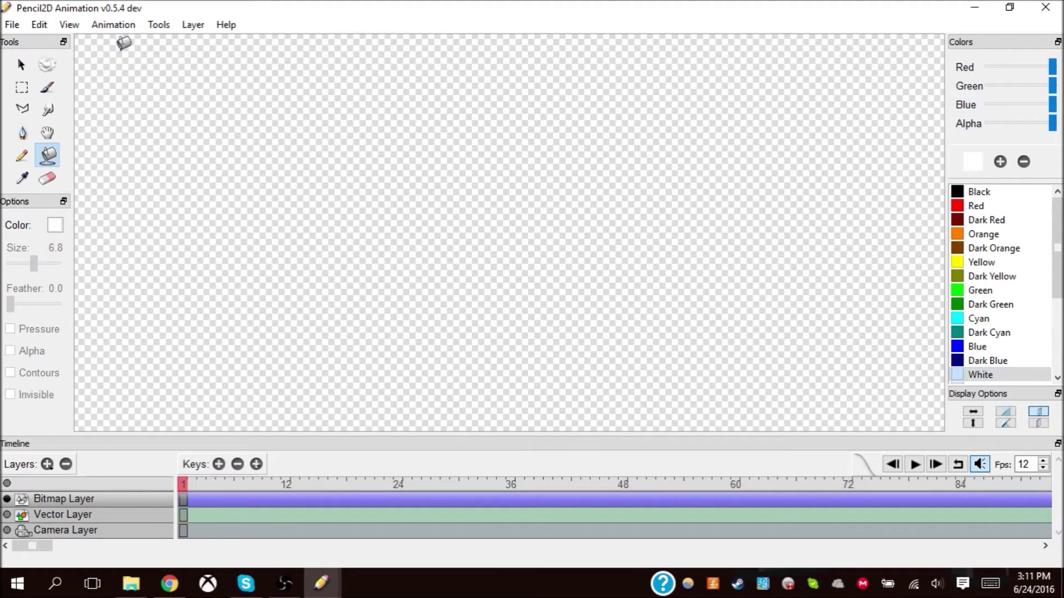
mouse_move(90, 32)
mouse_down()
mouse_move(382, 219)
mouse_move(718, 315)
mouse_move(780, 372)
mouse_move(933, 404)
mouse_move(944, 419)
mouse_up()
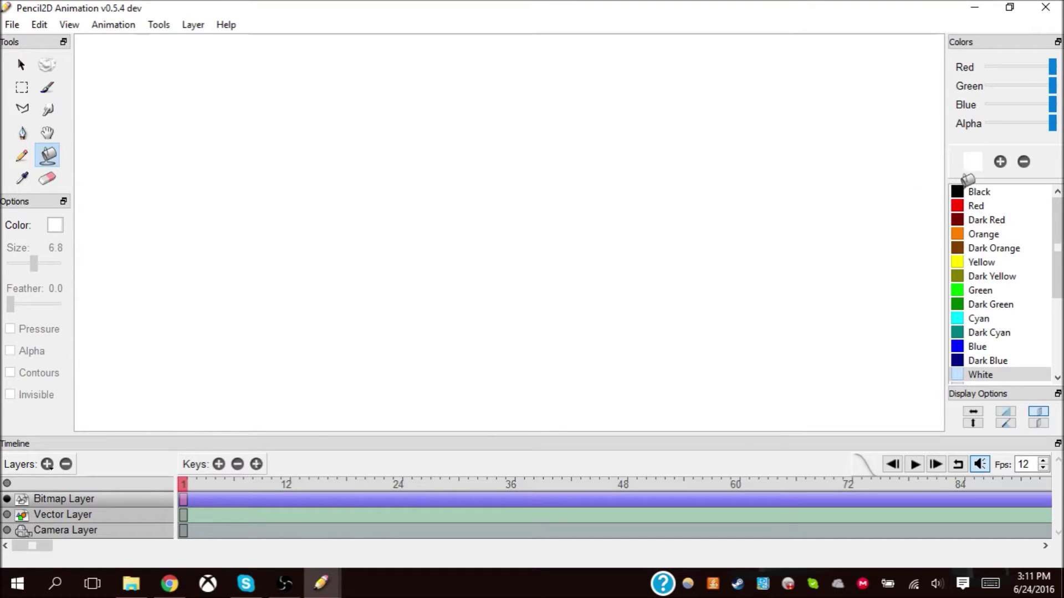
- Draw three black ovals in a row near the canvas's upper edge, using the Pencil, Brush and Pen tools respectively
click(980, 192)
click(21, 156)
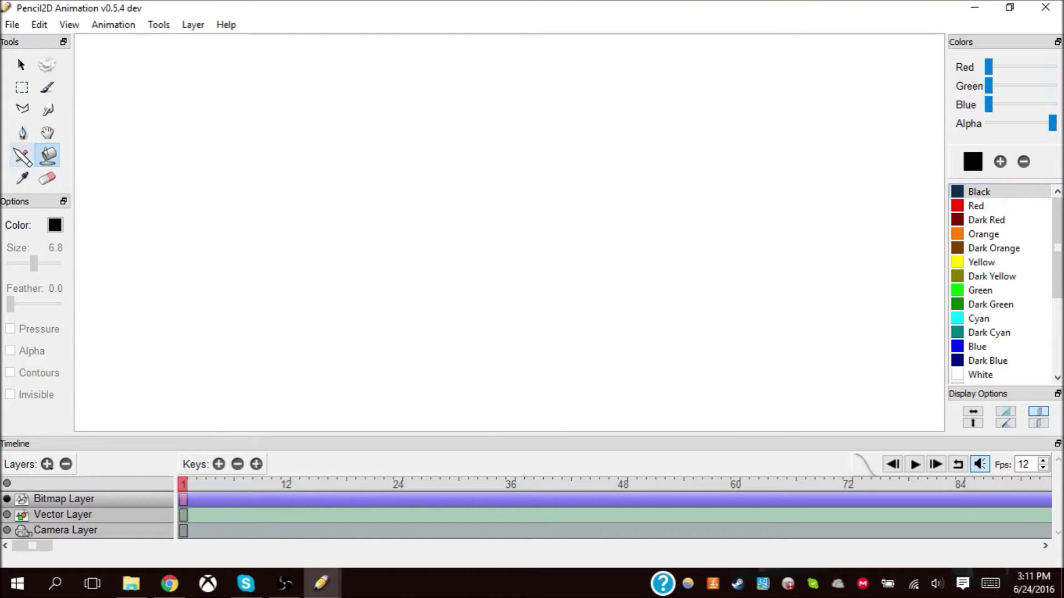
mouse_move(180, 69)
mouse_down()
mouse_move(206, 151)
mouse_move(179, 71)
mouse_up()
click(47, 87)
mouse_move(283, 78)
mouse_down()
mouse_move(285, 143)
mouse_move(278, 78)
mouse_up()
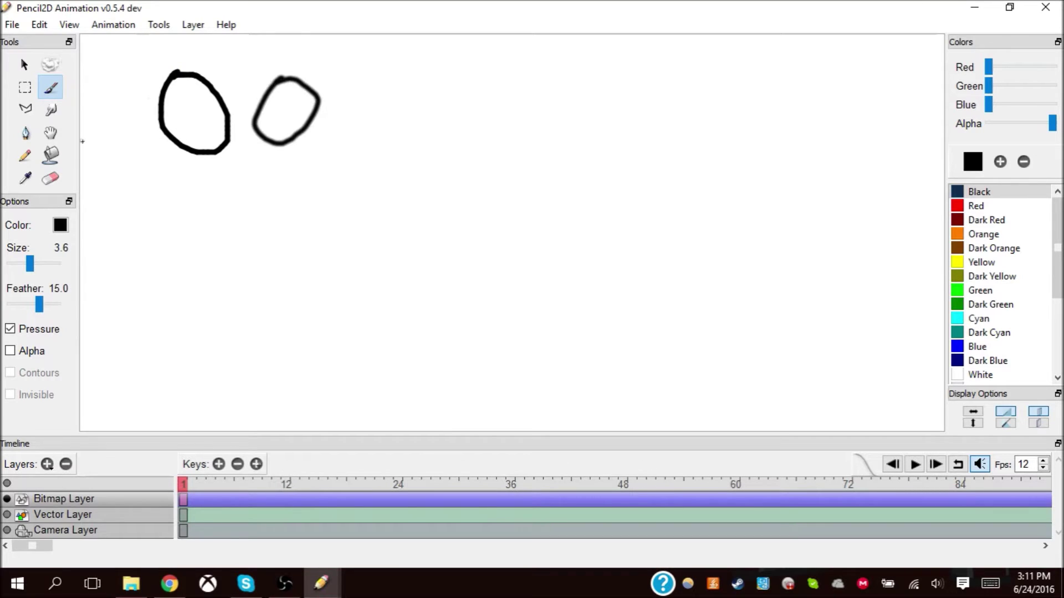
click(26, 132)
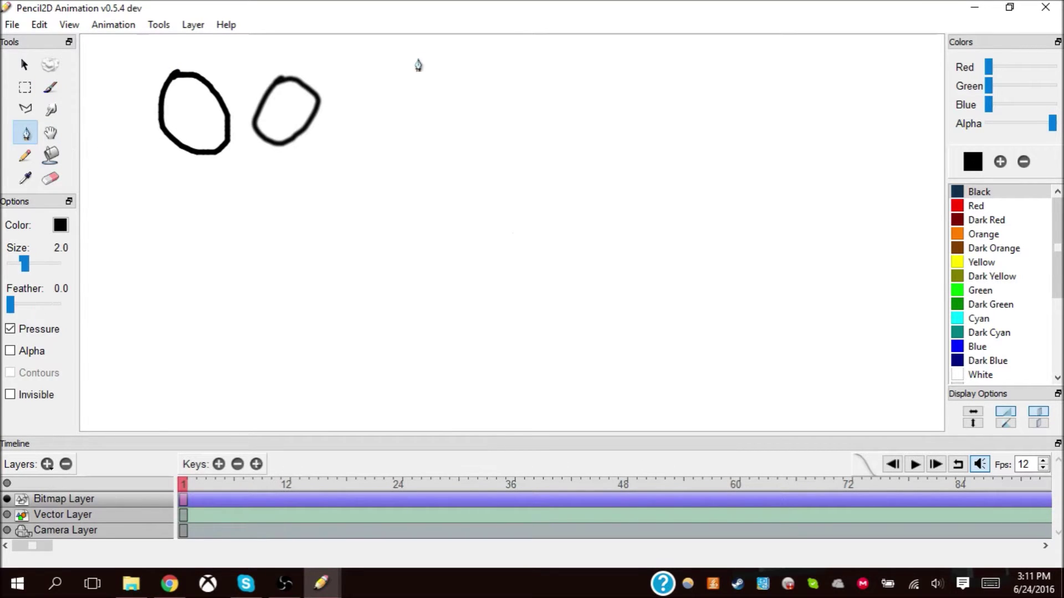
mouse_move(344, 83)
mouse_down()
mouse_move(337, 137)
mouse_move(403, 129)
mouse_move(333, 104)
mouse_up()
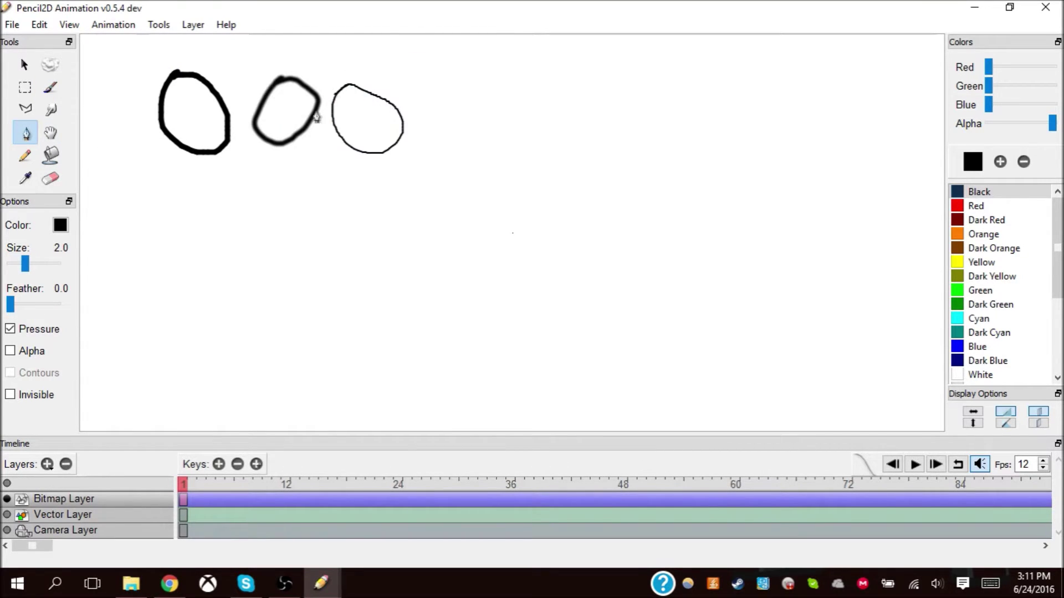
- Draw a thin black triangle beside the third oval with the Polyline tool
click(26, 109)
click(423, 88)
click(541, 99)
click(466, 153)
click(423, 89)
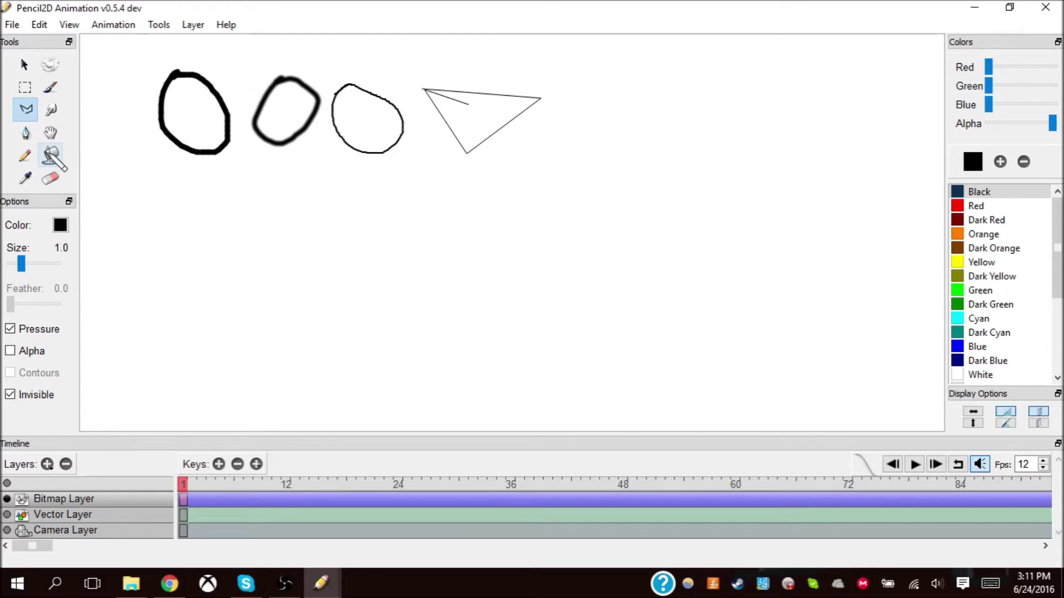
- Select the three ovals and the triangle together and shift them around the canvas with the Move tool
click(25, 87)
drag(146, 53, 572, 172)
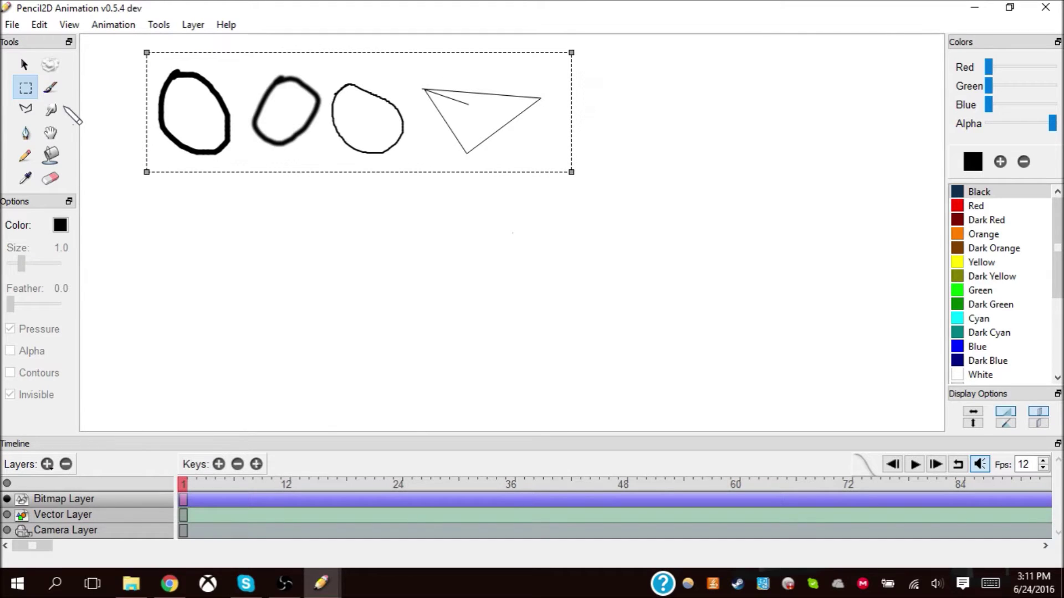
key(q)
drag(358, 130, 372, 148)
drag(368, 107, 376, 143)
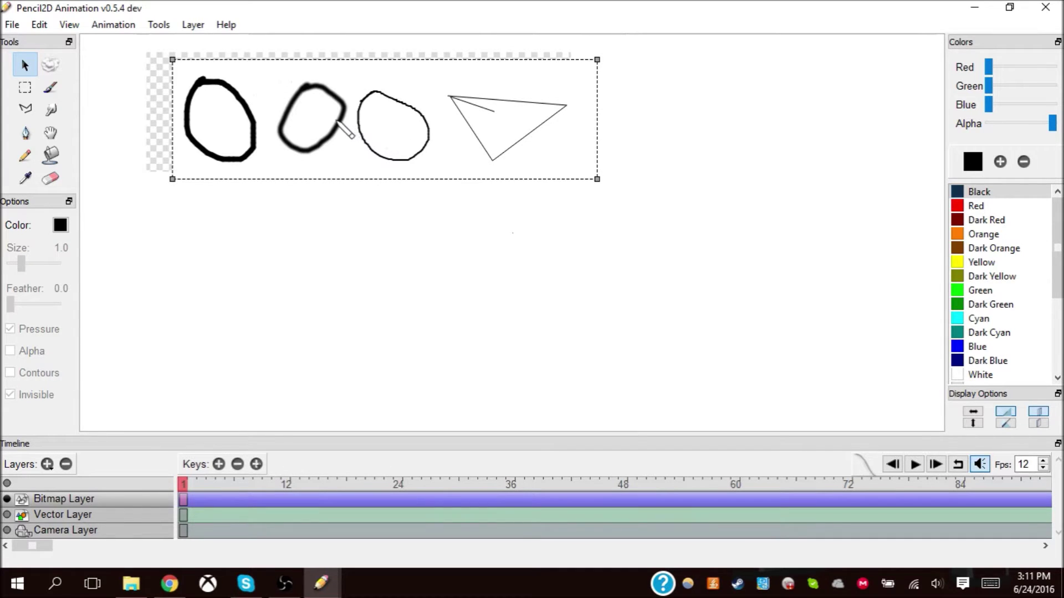
drag(307, 107, 366, 139)
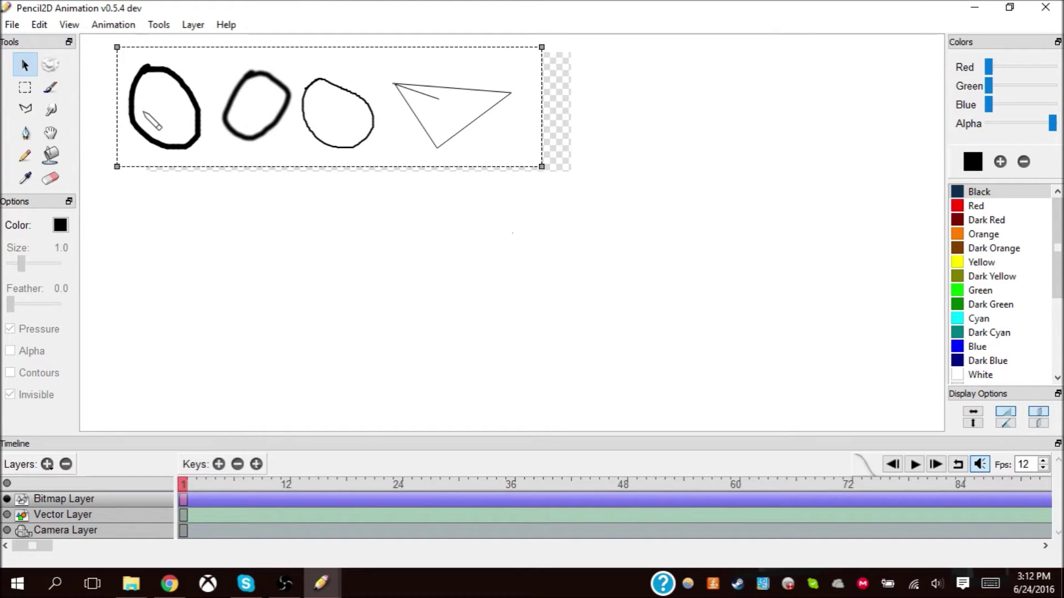
drag(142, 89, 242, 101)
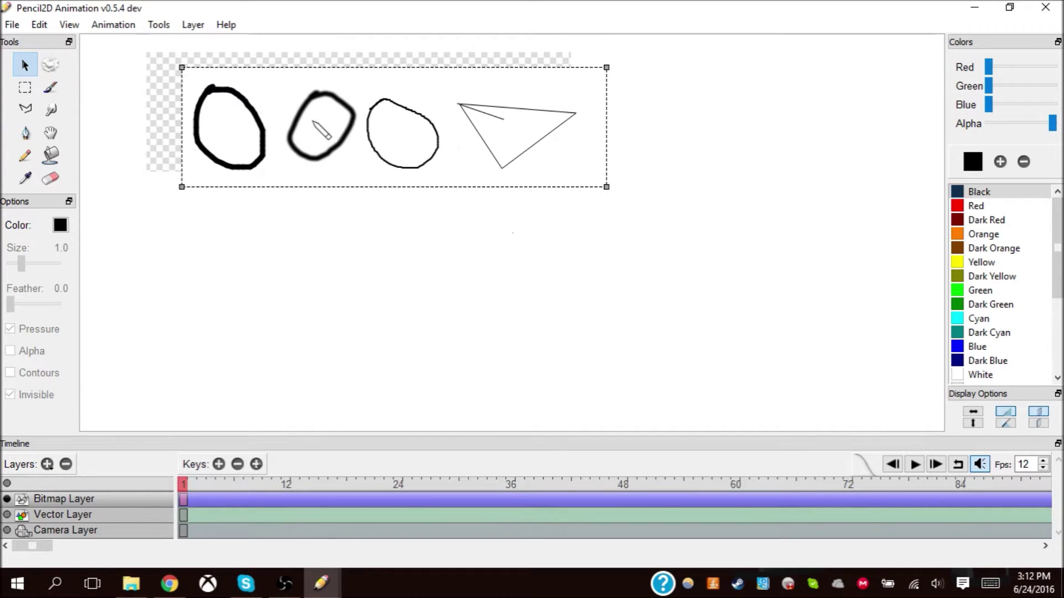
click(206, 114)
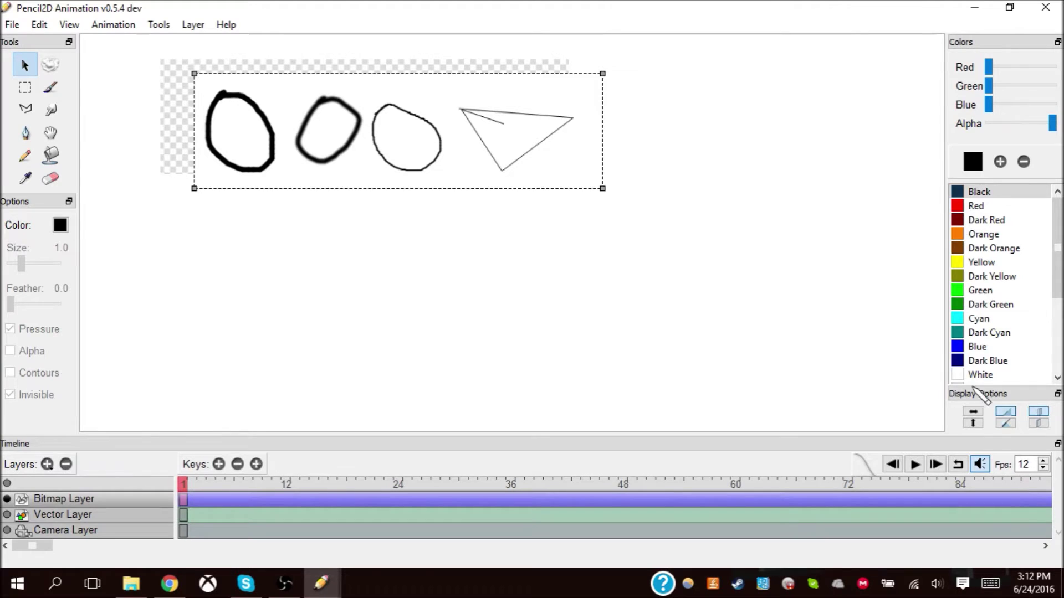
- Zoom in on the canvas and move the selected shapes back to their original place
click(40, 25)
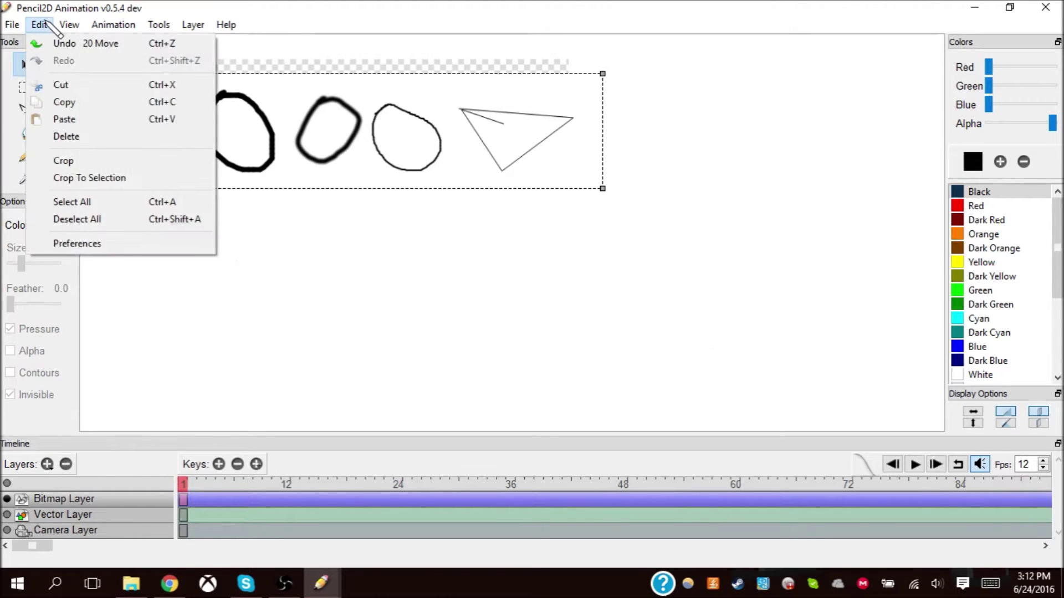
mouse_move(69, 25)
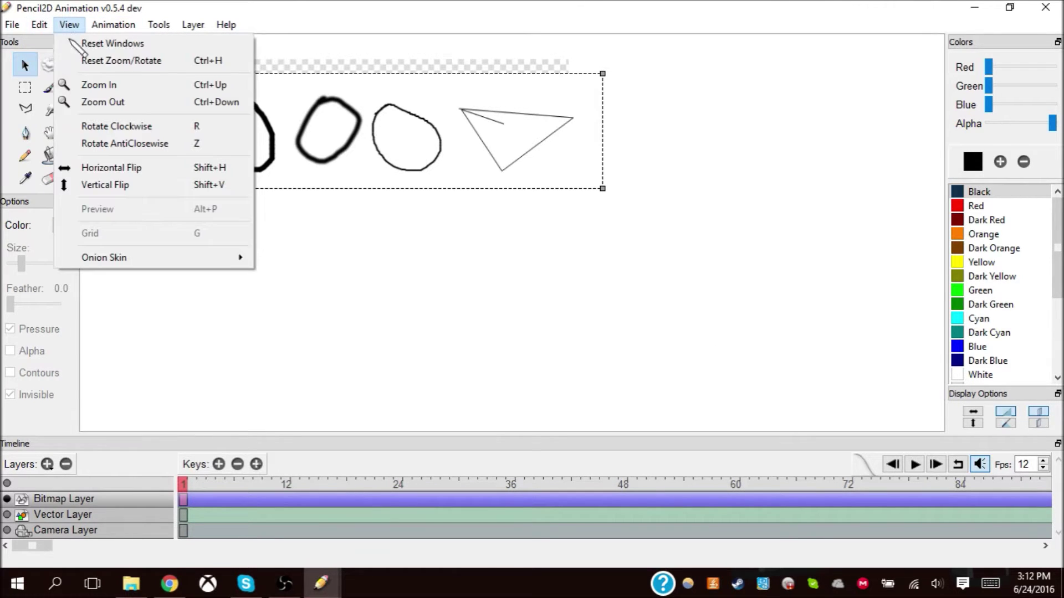
click(103, 85)
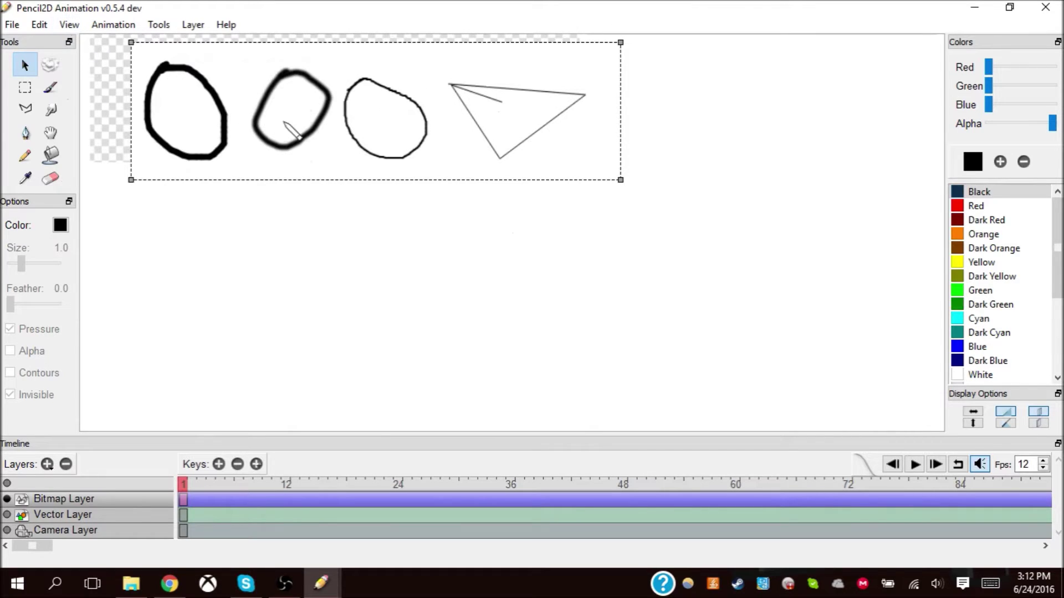
scroll(351, 142, right, 2)
scroll(351, 142, down, 1)
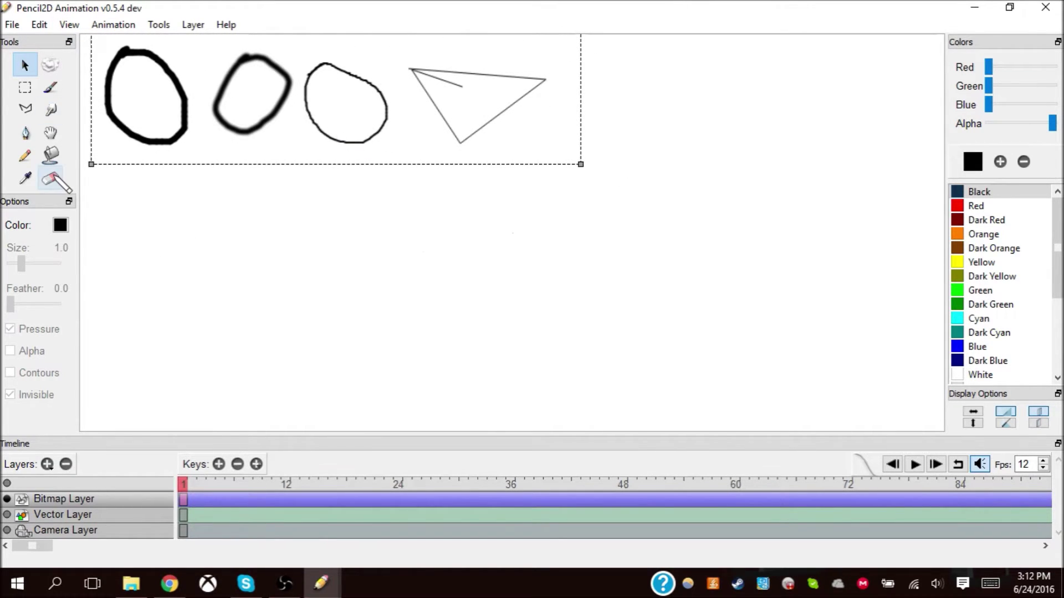
click(50, 178)
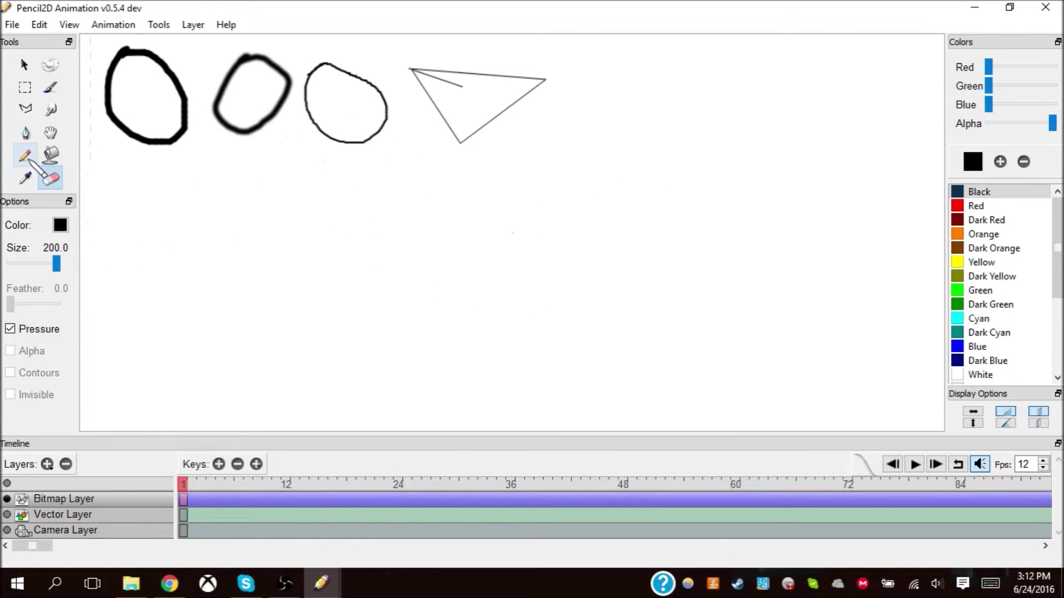
click(25, 156)
- Zoom out, pan the canvas with the Hand tool, and zoom in several times on its blank white area
scroll(819, 284, down, 2)
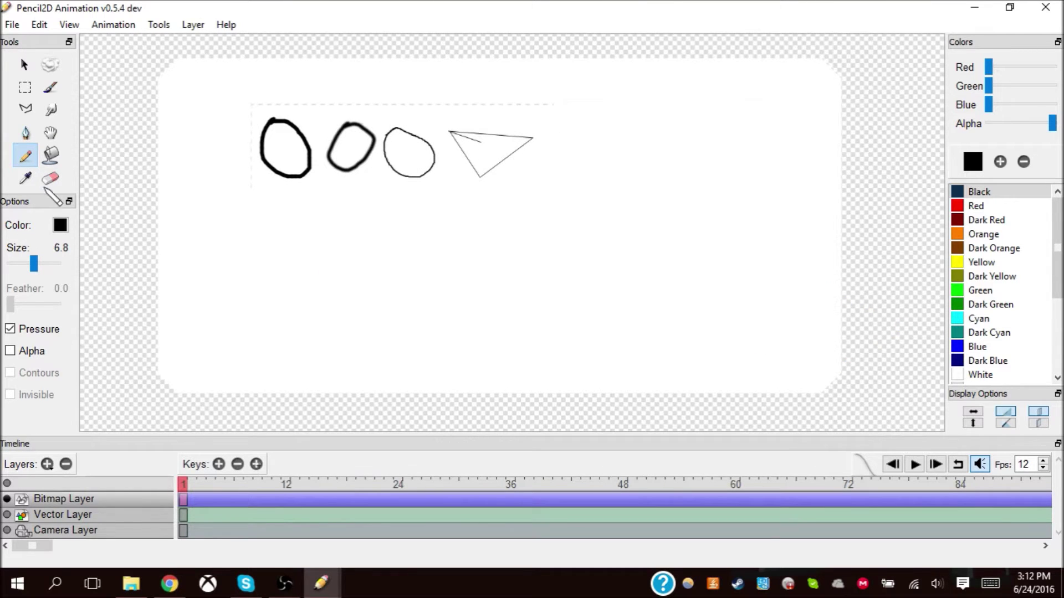
click(51, 133)
drag(783, 337, 563, 289)
click(61, 25)
mouse_move(40, 27)
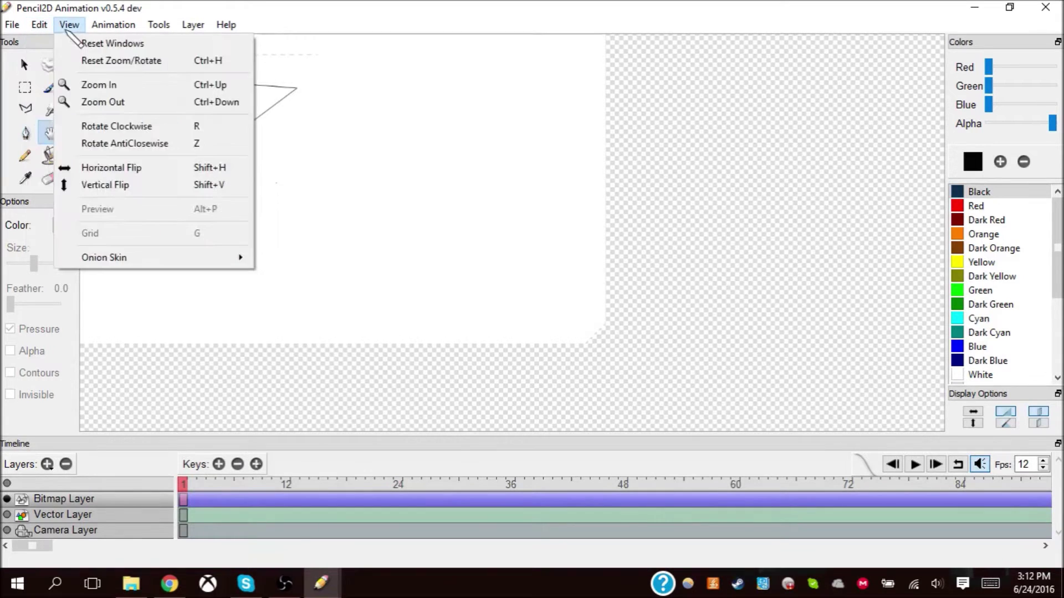
click(97, 84)
click(69, 25)
click(100, 84)
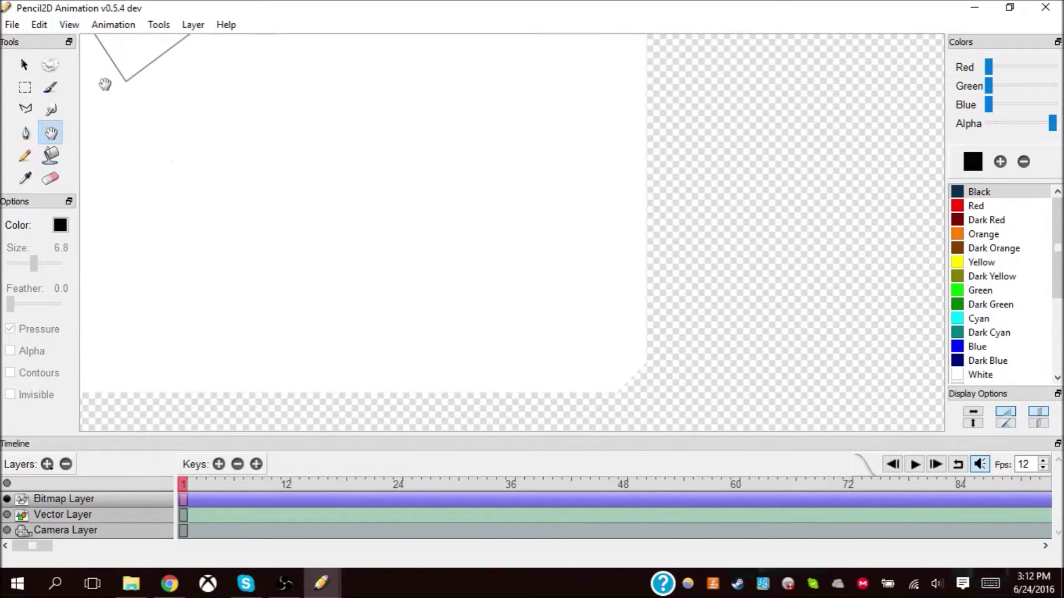
click(70, 24)
click(97, 84)
click(70, 24)
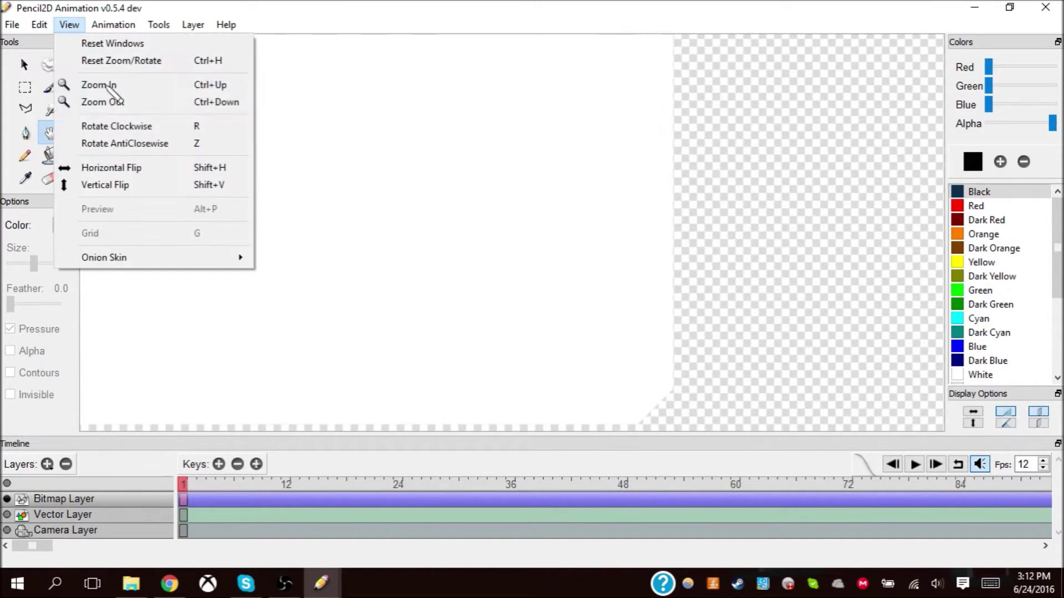
click(98, 84)
click(69, 24)
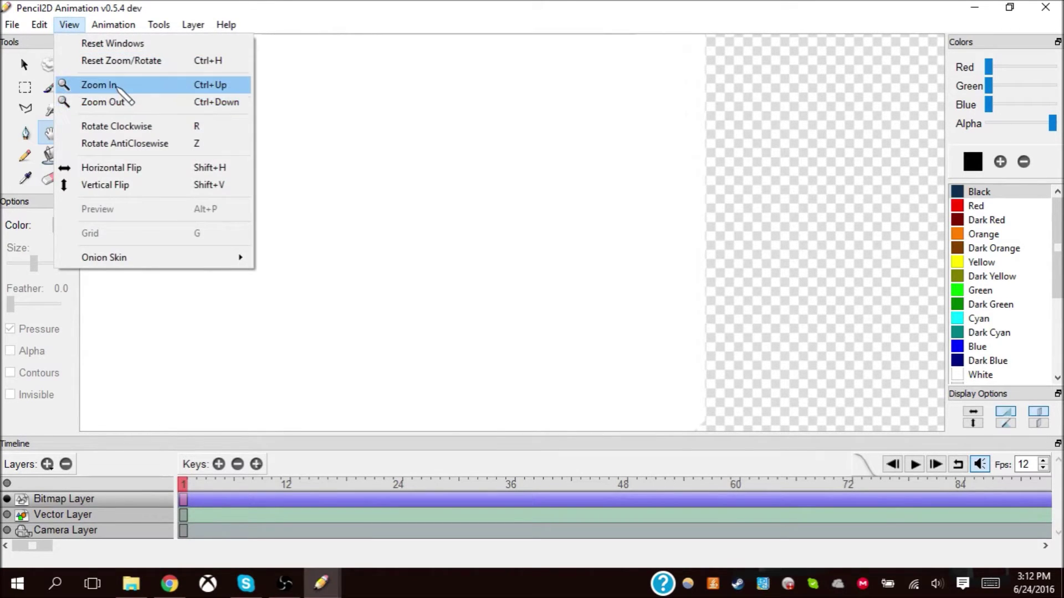
click(108, 82)
- Fill the transparent area beside the canvas edge with white using the Paint Bucket tool
key(k)
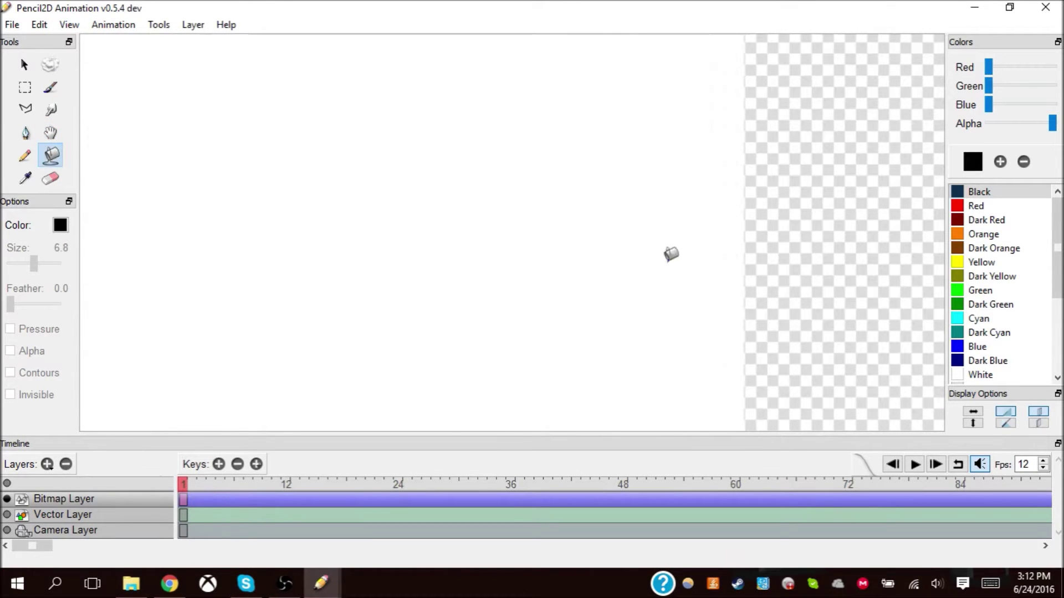
click(997, 375)
mouse_move(836, 301)
mouse_down()
mouse_move(944, 304)
mouse_move(949, 315)
mouse_up()
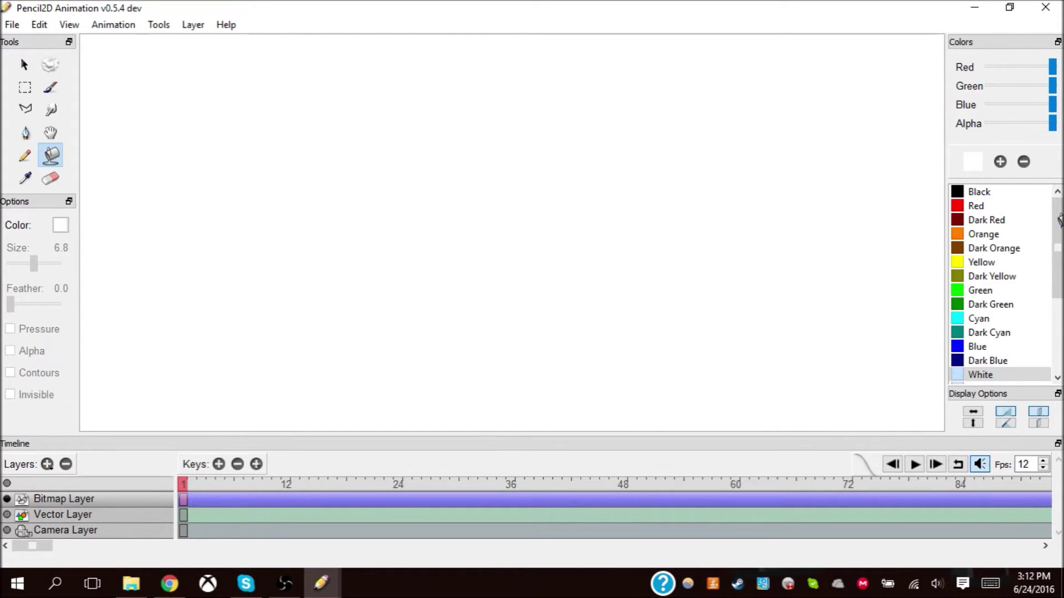
- Draw a small thick black circle near the canvas's upper edge with the Pencil tool
click(980, 192)
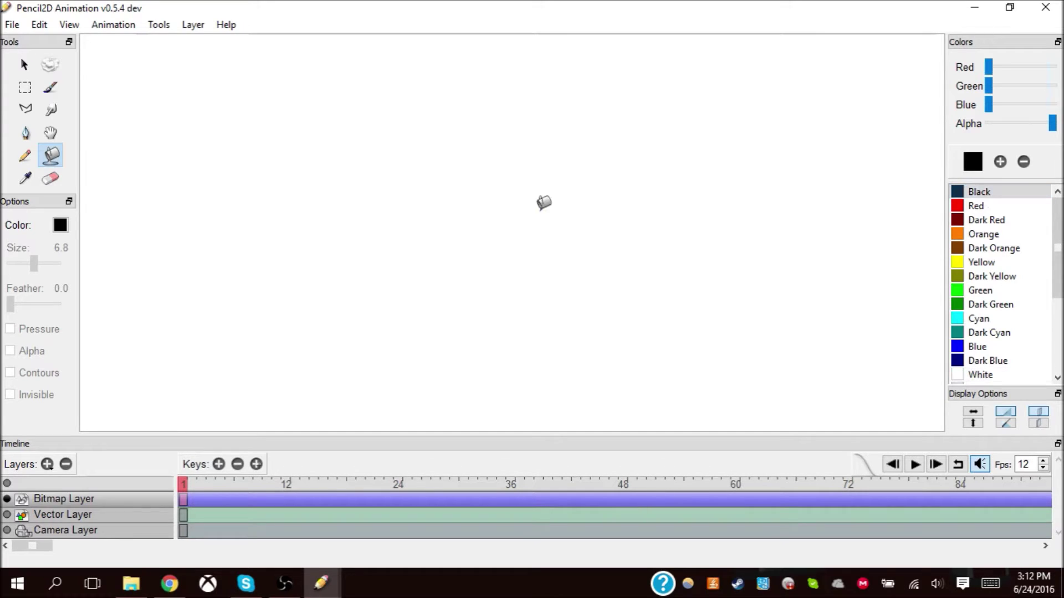
click(25, 156)
drag(214, 128, 218, 124)
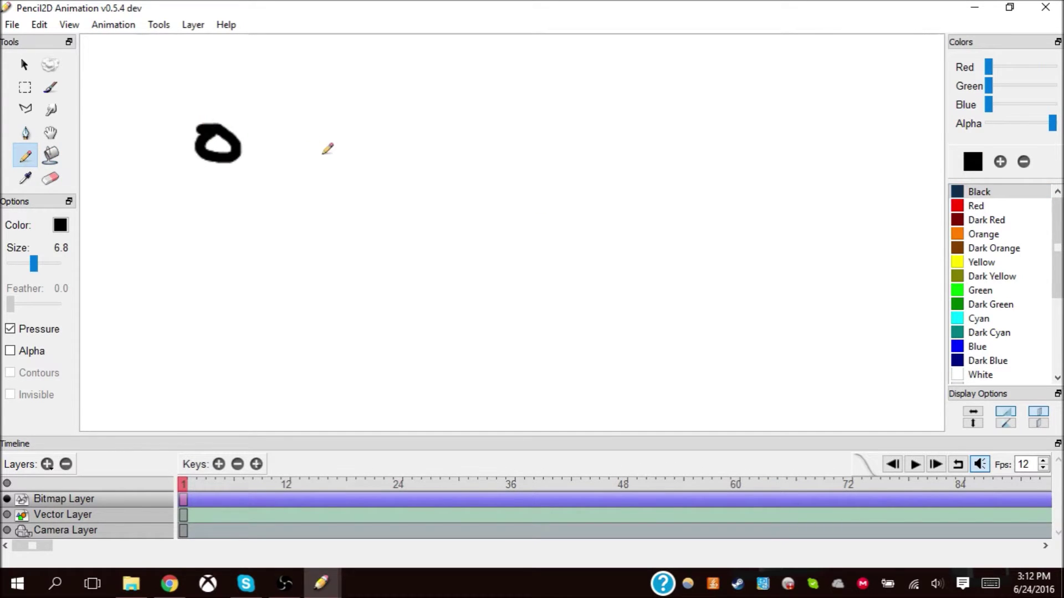
- Set the Eraser tool's size to 19.1
click(50, 178)
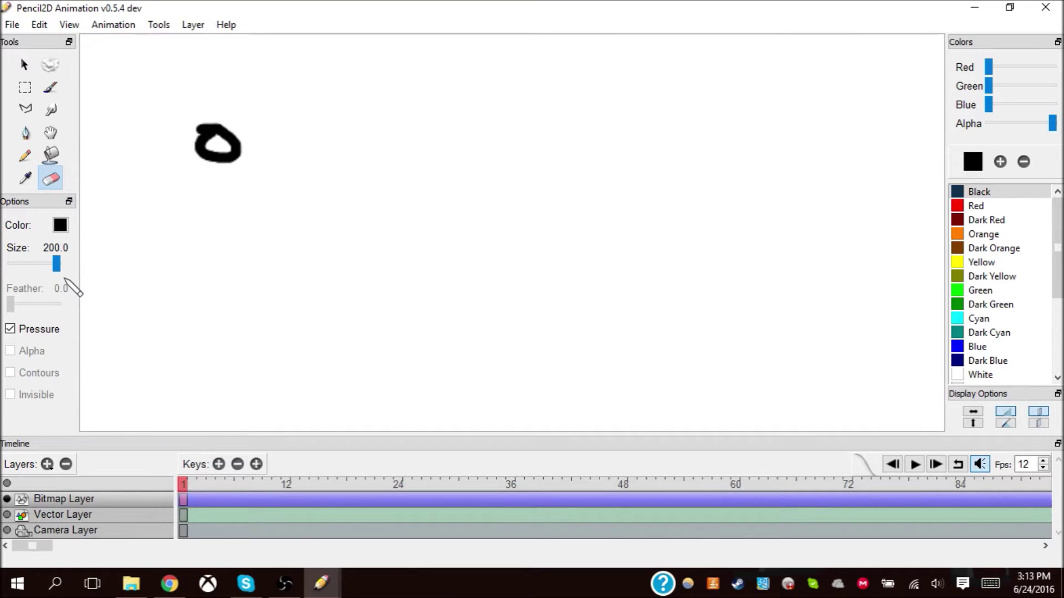
mouse_move(54, 263)
mouse_down()
mouse_move(31, 268)
mouse_move(41, 264)
mouse_up()
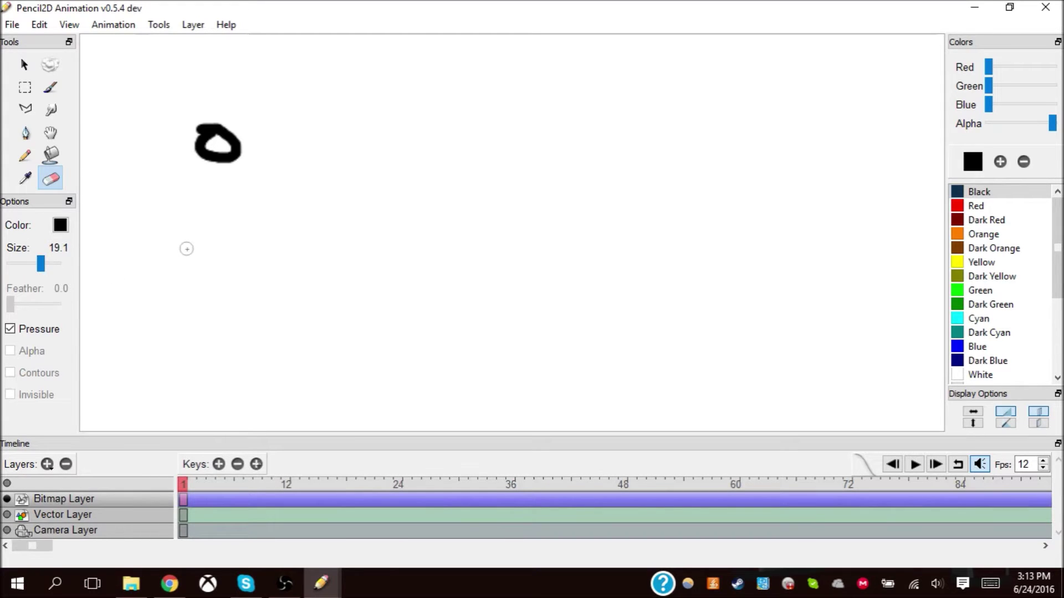
- Check the recording in Open Broadcaster Software and minimize its window
click(285, 583)
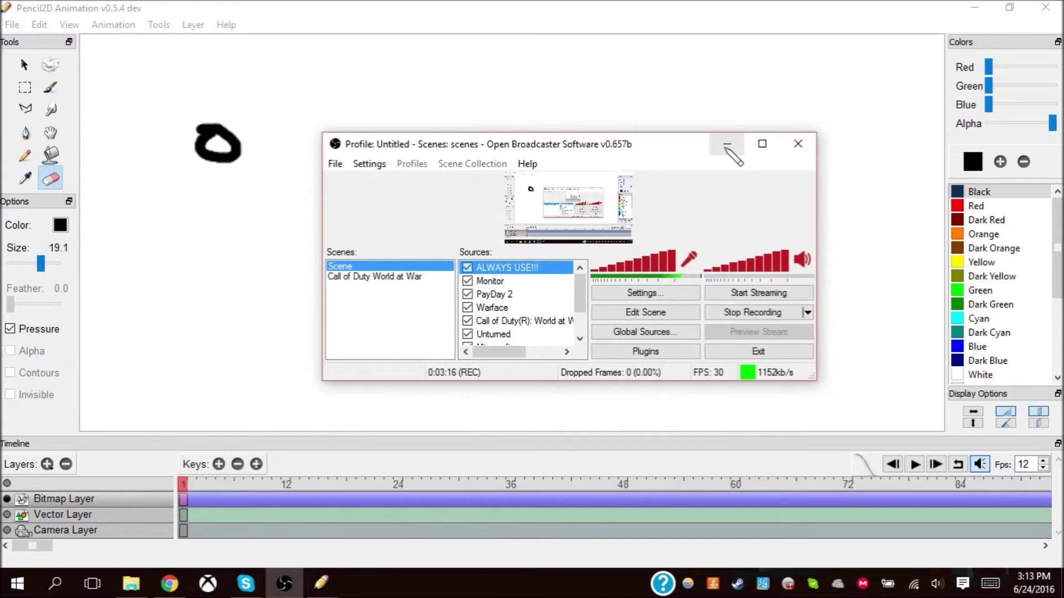
click(729, 148)
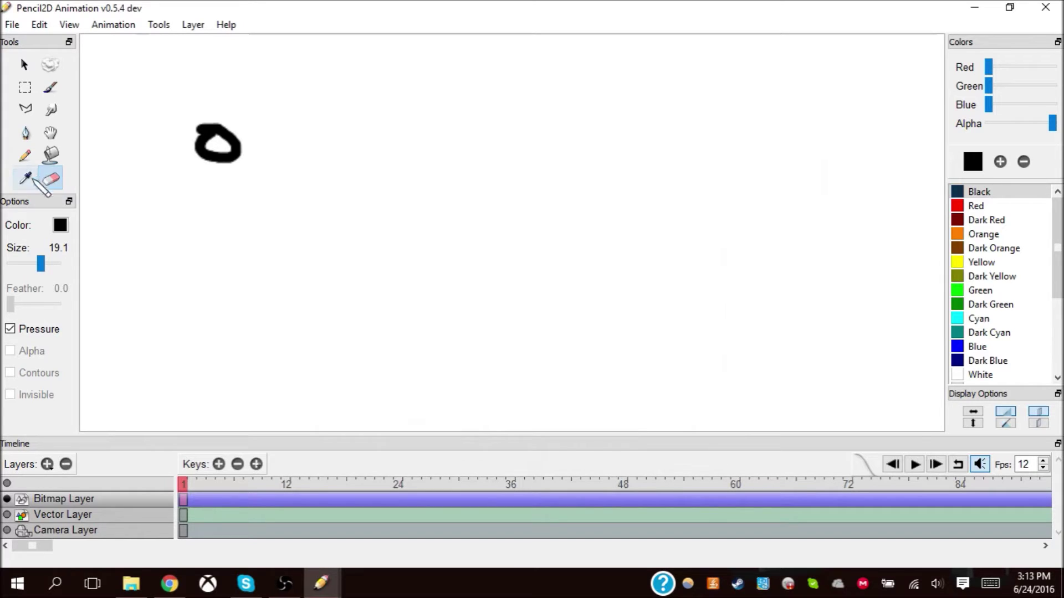
- Paint over the small black circle with white Pencil strokes
click(25, 156)
drag(221, 158, 251, 117)
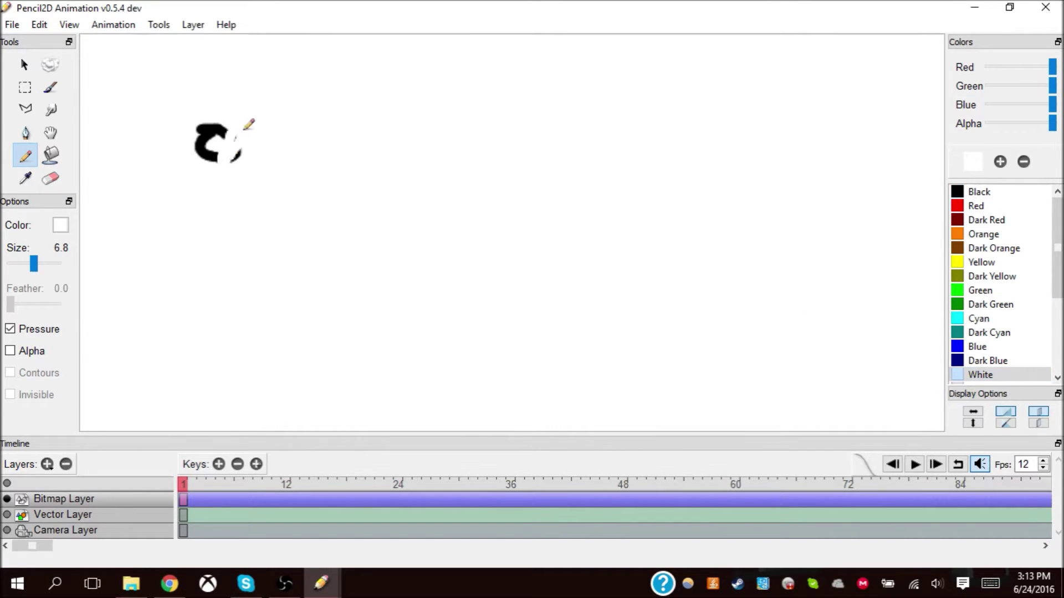
mouse_move(236, 161)
mouse_down()
mouse_move(237, 125)
mouse_move(229, 128)
mouse_up()
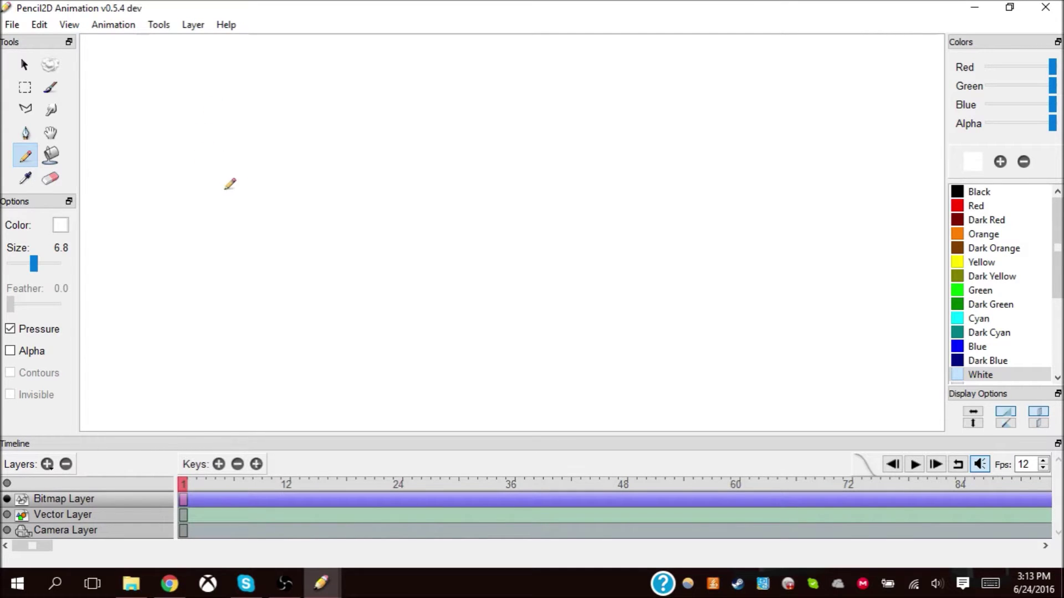
- Set the colour to black, add keyframes after frame 1 on the Bitmap Layer, and remove them
click(980, 193)
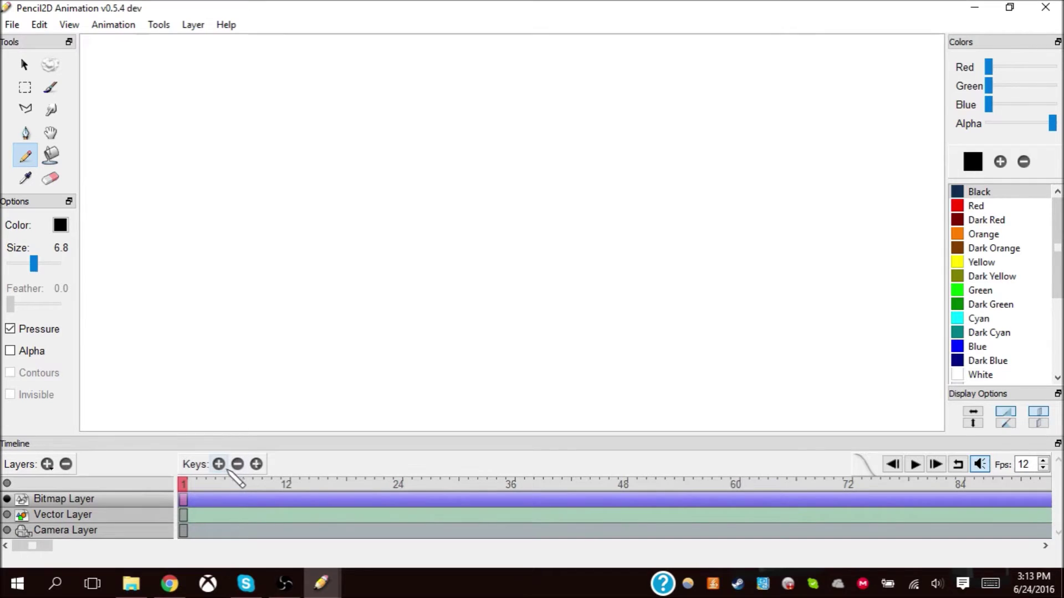
click(220, 465)
click(220, 465)
click(220, 465)
click(238, 465)
click(238, 465)
key(q)
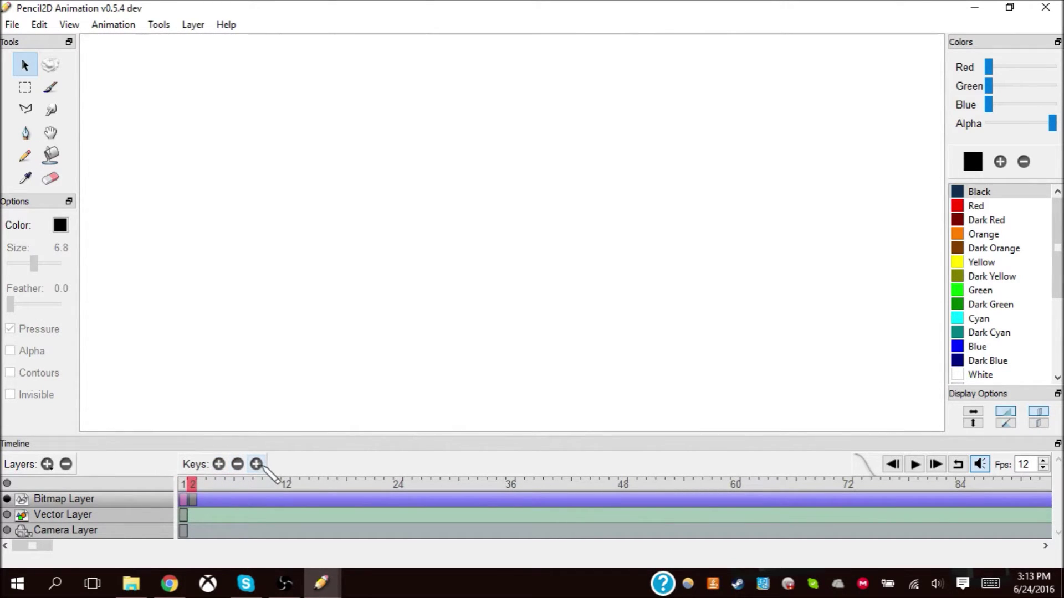
click(237, 465)
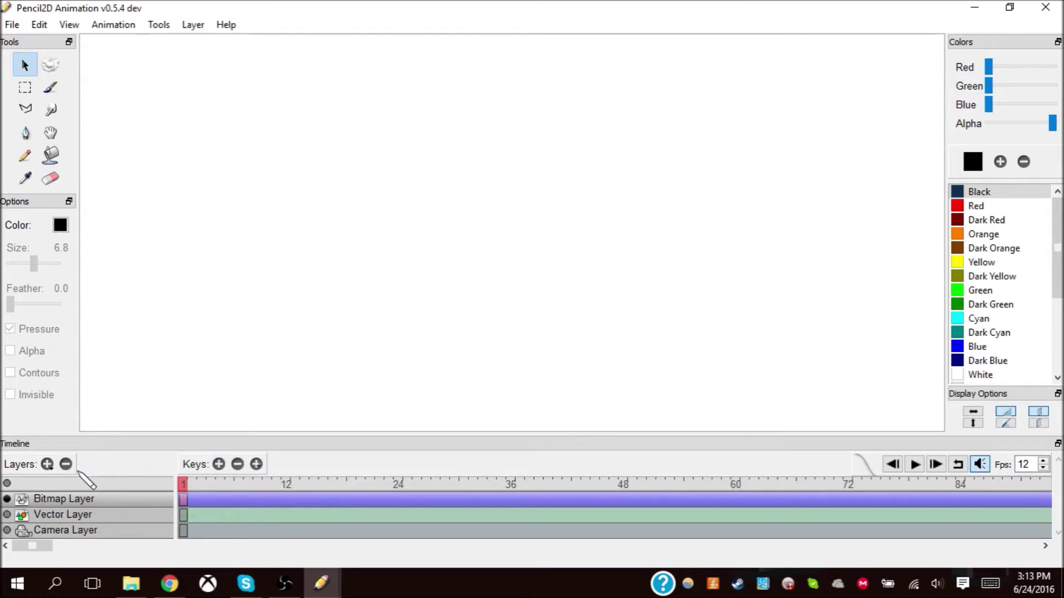
- Test the Pencil's Alpha option with a short black curve, cover the curve in white, and turn the option off
click(25, 156)
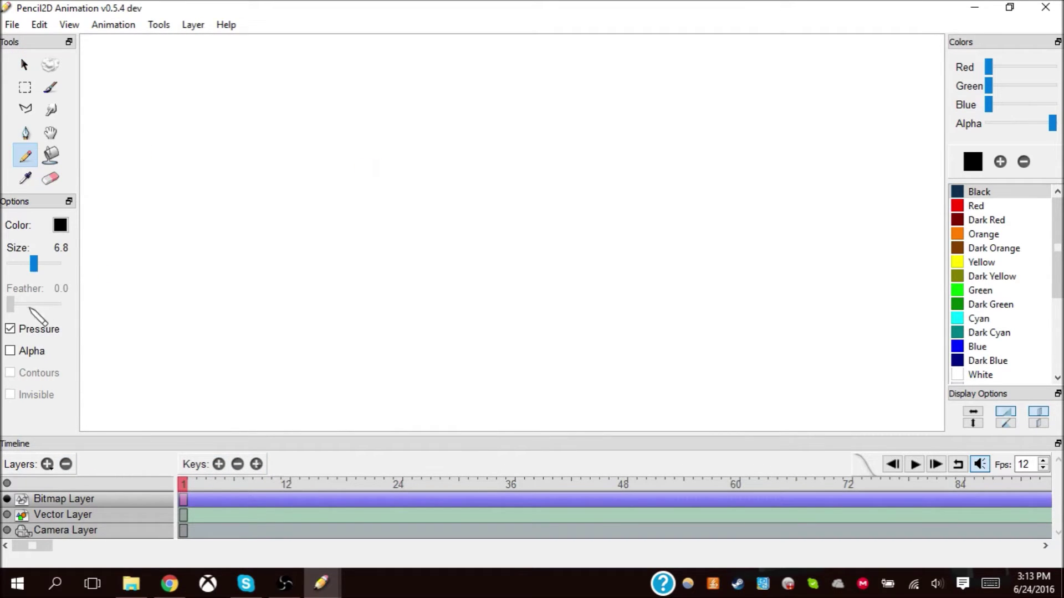
mouse_move(314, 256)
mouse_down()
mouse_move(322, 308)
mouse_move(348, 319)
mouse_up()
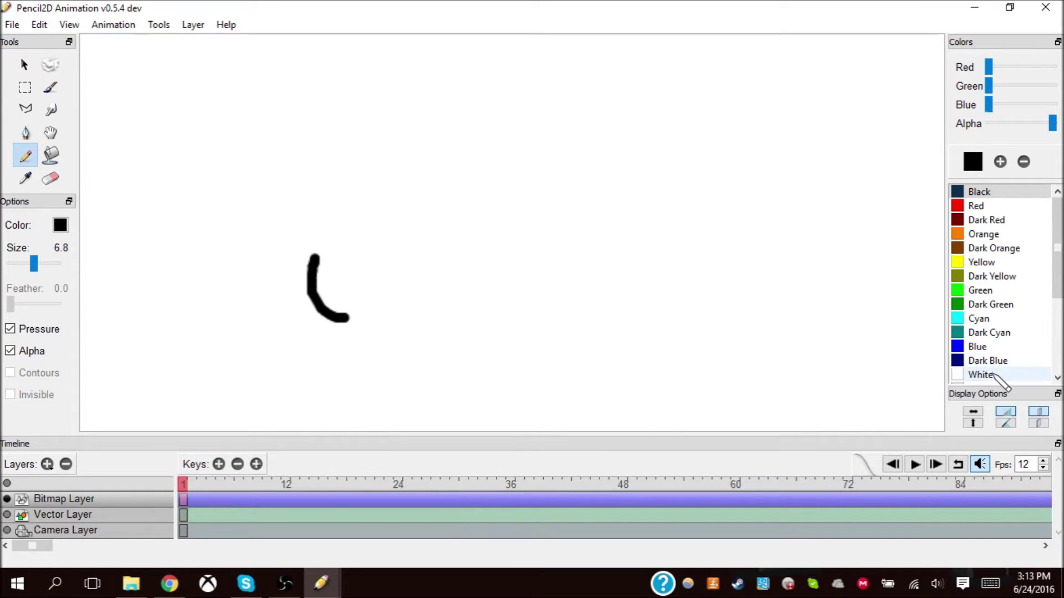
click(990, 376)
mouse_move(314, 256)
mouse_down()
mouse_move(310, 291)
mouse_move(315, 221)
mouse_up()
mouse_move(320, 304)
mouse_down()
mouse_move(325, 292)
mouse_move(349, 318)
mouse_up()
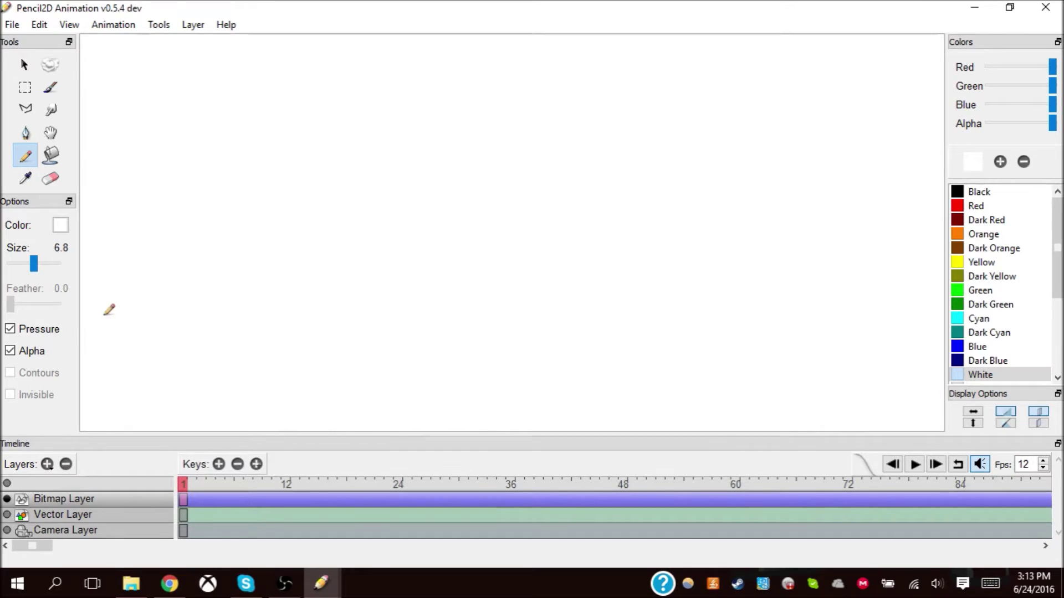
click(10, 351)
- Duplicate the frame repeatedly on the Bitmap Layer until its keyframes run through frame 16
click(256, 464)
click(257, 464)
click(256, 464)
click(257, 465)
click(256, 464)
click(257, 464)
click(256, 465)
click(256, 465)
click(256, 464)
click(256, 464)
click(256, 465)
click(256, 464)
click(257, 464)
click(256, 465)
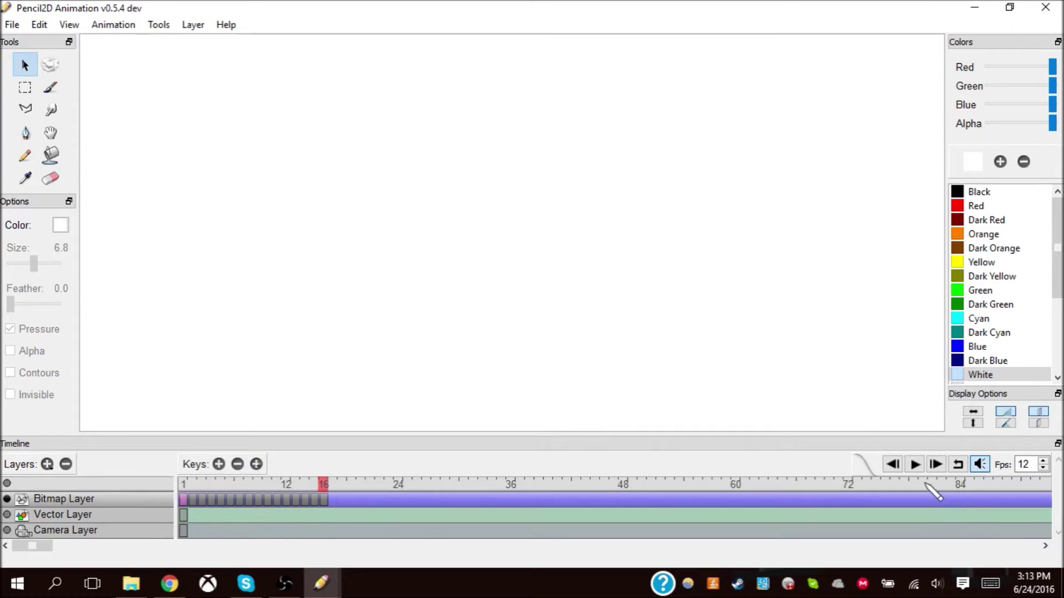
- Jump back and forth between the first and last frames of the animation
click(893, 464)
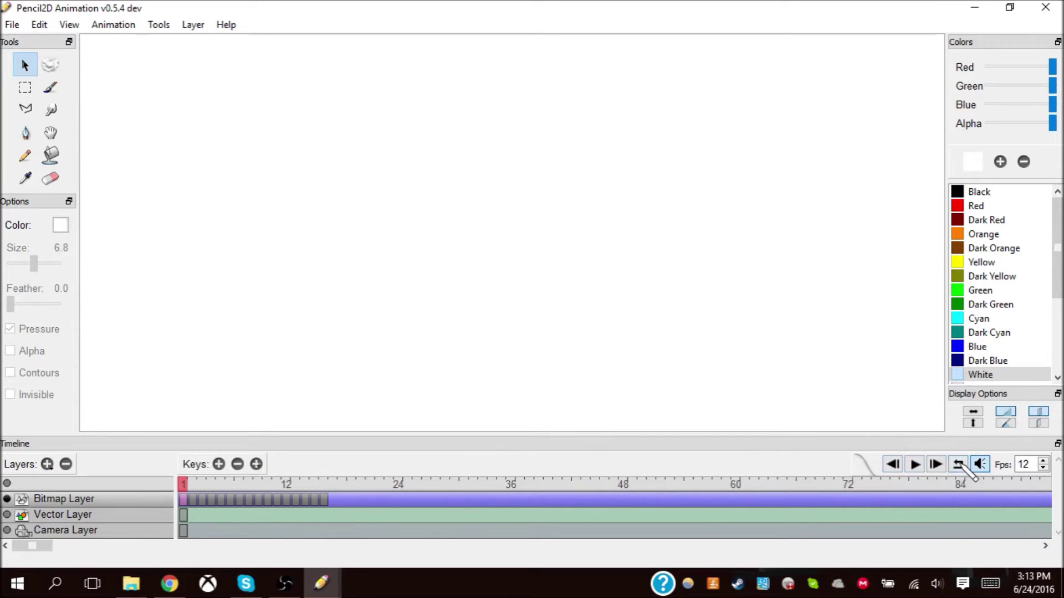
click(935, 464)
click(892, 464)
click(936, 465)
- Remove all duplicated keyframes from the Bitmap Layer, keeping only frame 1
click(238, 464)
click(237, 464)
click(237, 464)
click(237, 465)
click(237, 464)
double_click(237, 464)
double_click(237, 464)
double_click(238, 464)
click(238, 464)
double_click(237, 464)
click(237, 465)
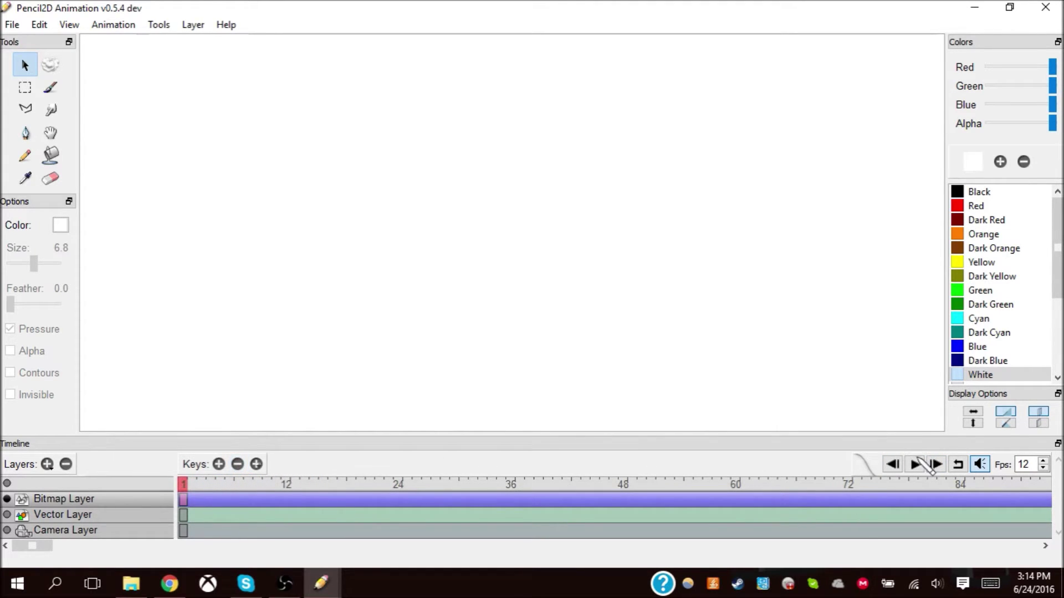
- Move the timeline playhead to frame 12
click(980, 464)
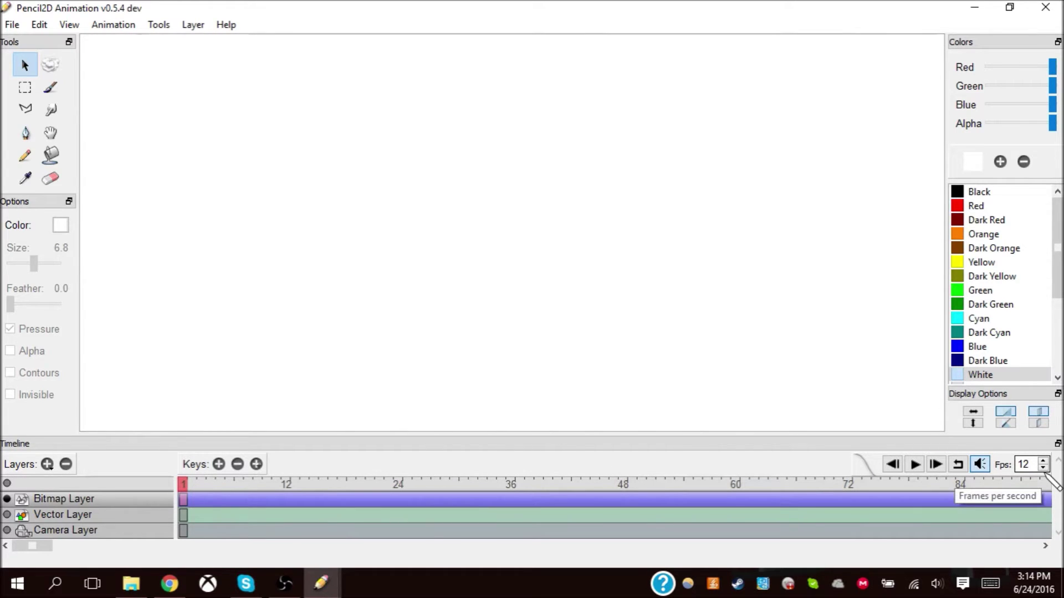
click(292, 484)
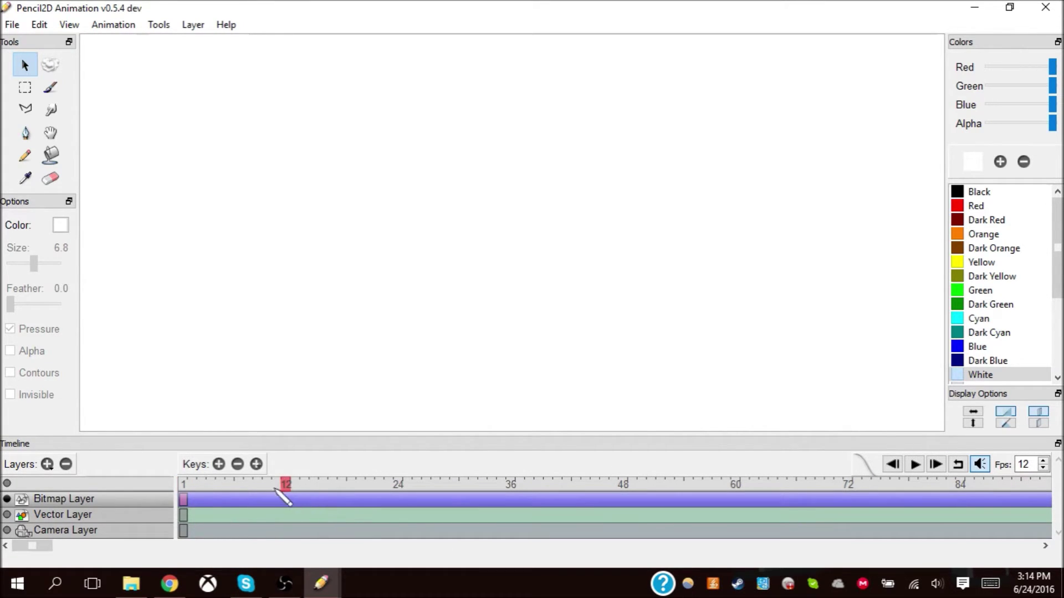
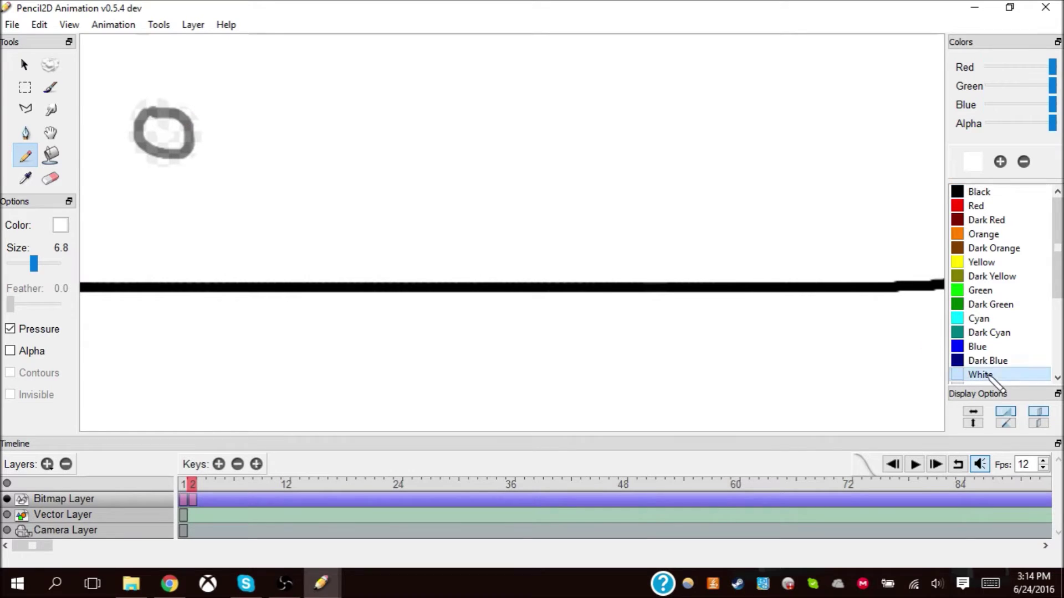
- On frame 2, fill the faded circle with white and draw a new black circle slightly lower and further right, comparing it with frame 1
click(50, 155)
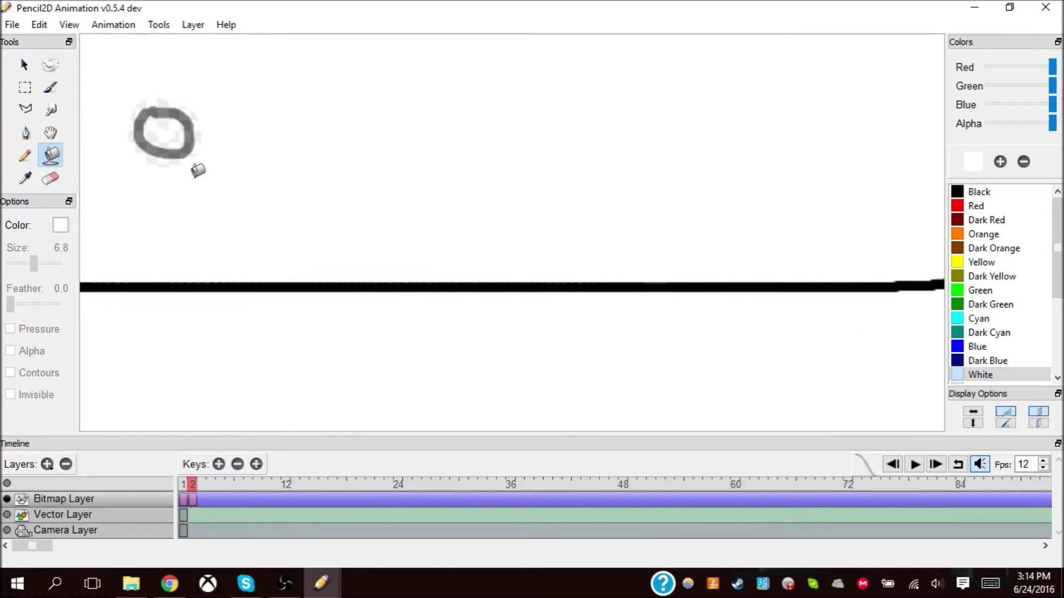
click(172, 112)
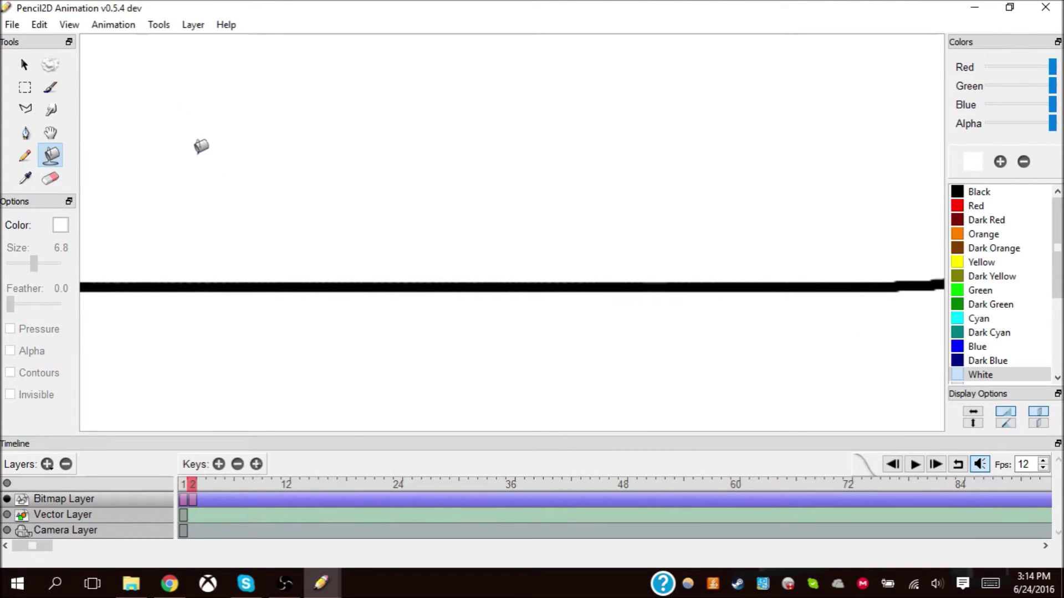
click(997, 191)
click(25, 156)
mouse_move(197, 124)
mouse_down()
mouse_move(171, 139)
mouse_move(190, 162)
mouse_move(217, 134)
mouse_move(191, 122)
mouse_up()
click(183, 499)
click(192, 499)
- Duplicate frame 2 as frame 3 and clear its circle with the Eraser and a white Paint Bucket fill
click(256, 464)
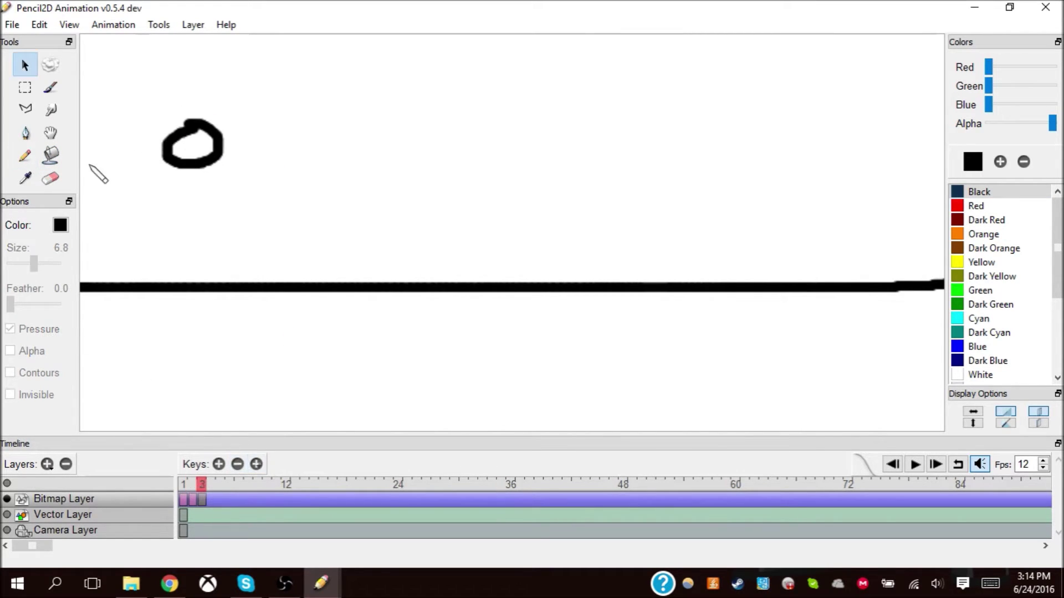
click(50, 178)
mouse_move(194, 124)
mouse_down()
mouse_move(173, 159)
mouse_move(201, 162)
mouse_move(218, 149)
mouse_move(197, 132)
mouse_up()
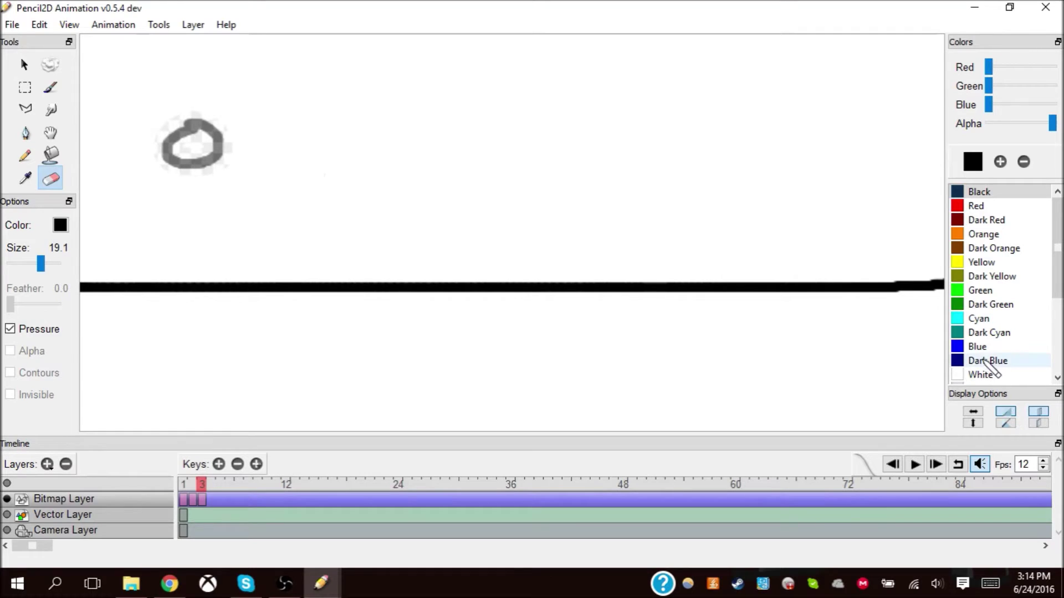
click(979, 374)
click(50, 155)
click(221, 148)
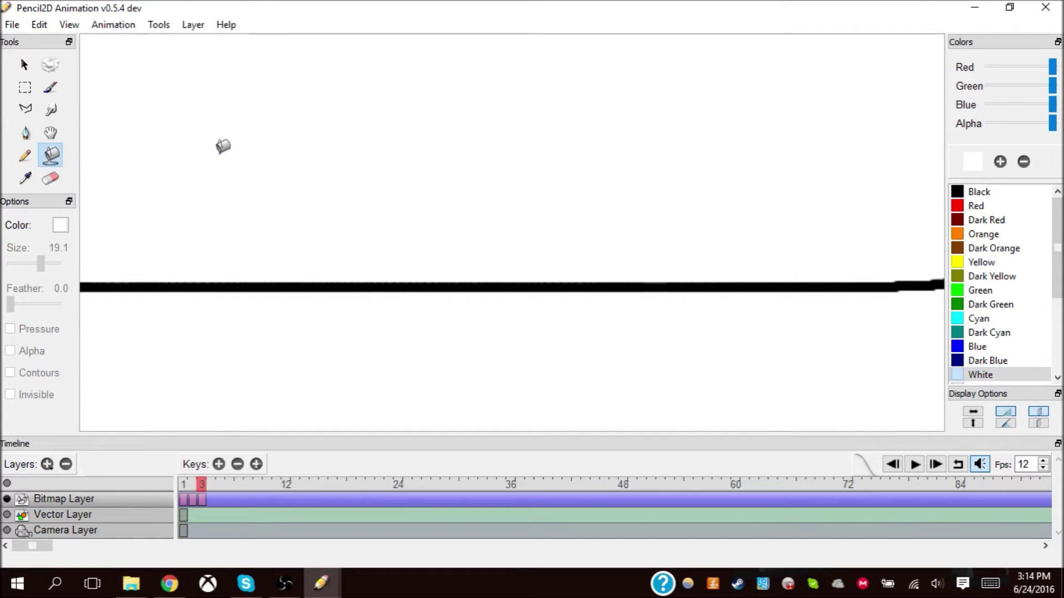
- On frame 3, draw a black circle with the Pencil slightly lower and further right than the one on frame 2
click(986, 193)
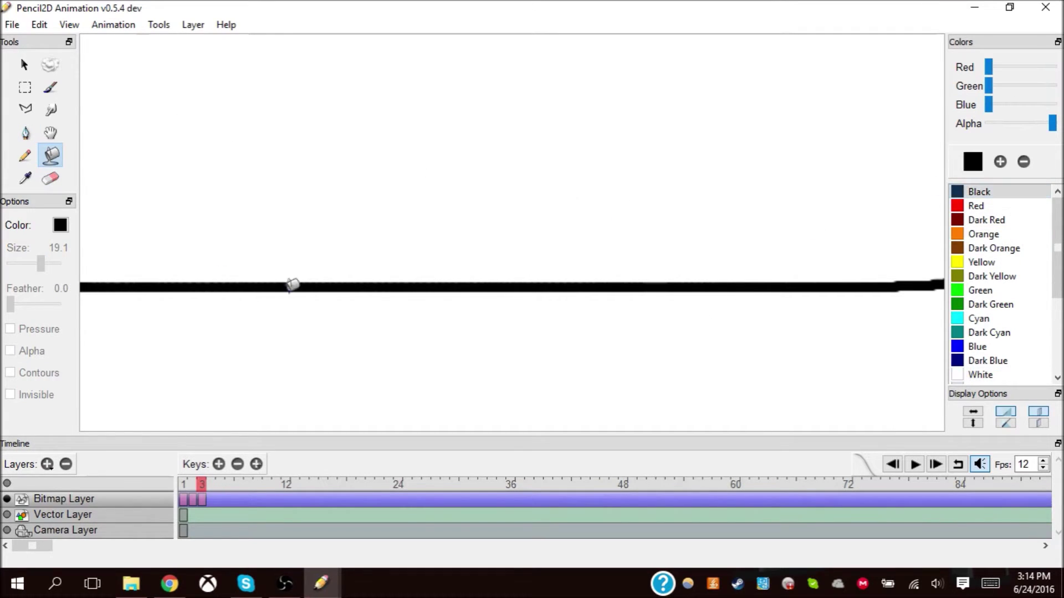
click(25, 156)
click(193, 491)
click(201, 491)
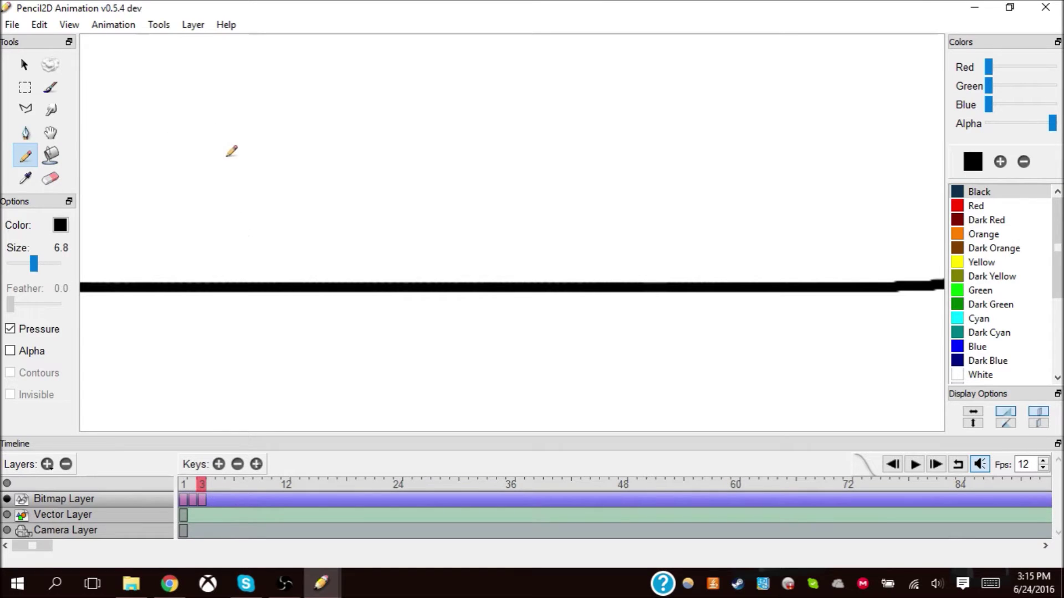
mouse_move(217, 145)
mouse_down()
mouse_move(240, 186)
mouse_move(224, 142)
mouse_up()
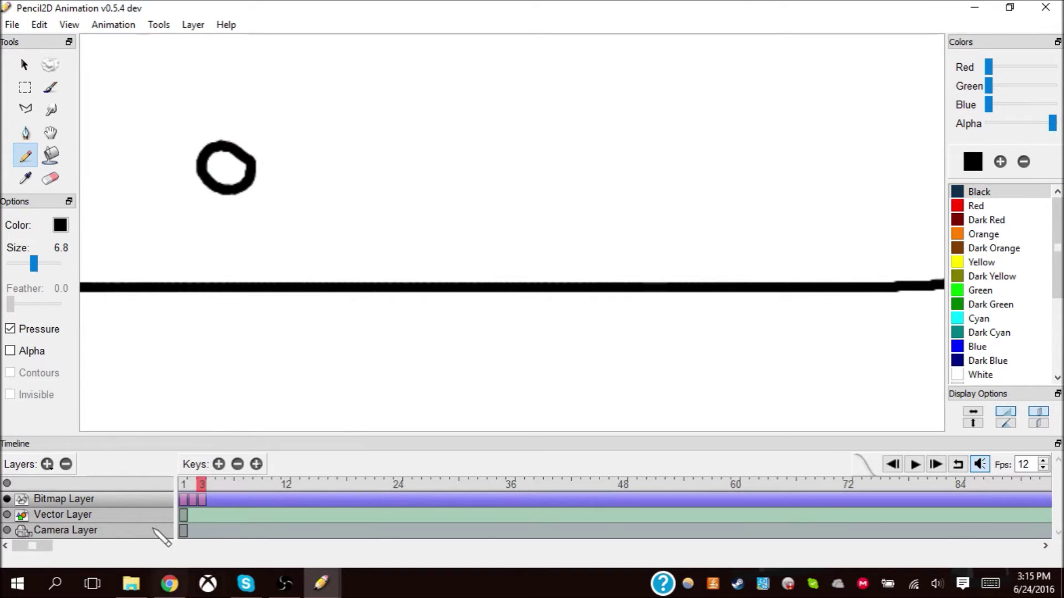
- Compare the circle positions on frames 2 and 3 by switching between the two frames
click(193, 485)
click(201, 485)
click(193, 485)
click(201, 486)
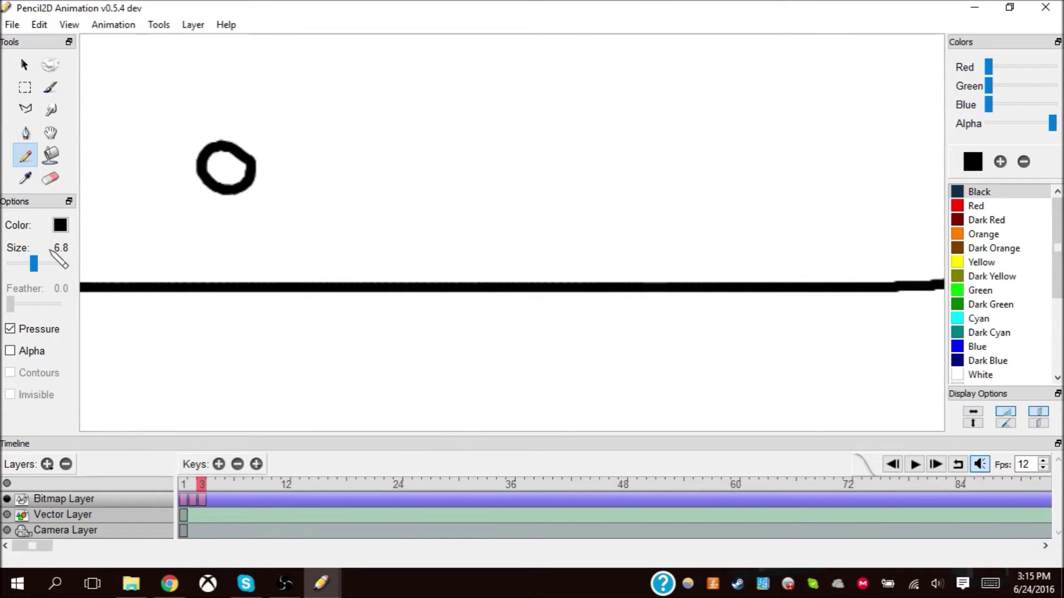
- Duplicate frame 3 as frame 4 and clear its circle with the Eraser and a white Paint Bucket fill
click(256, 465)
key(v)
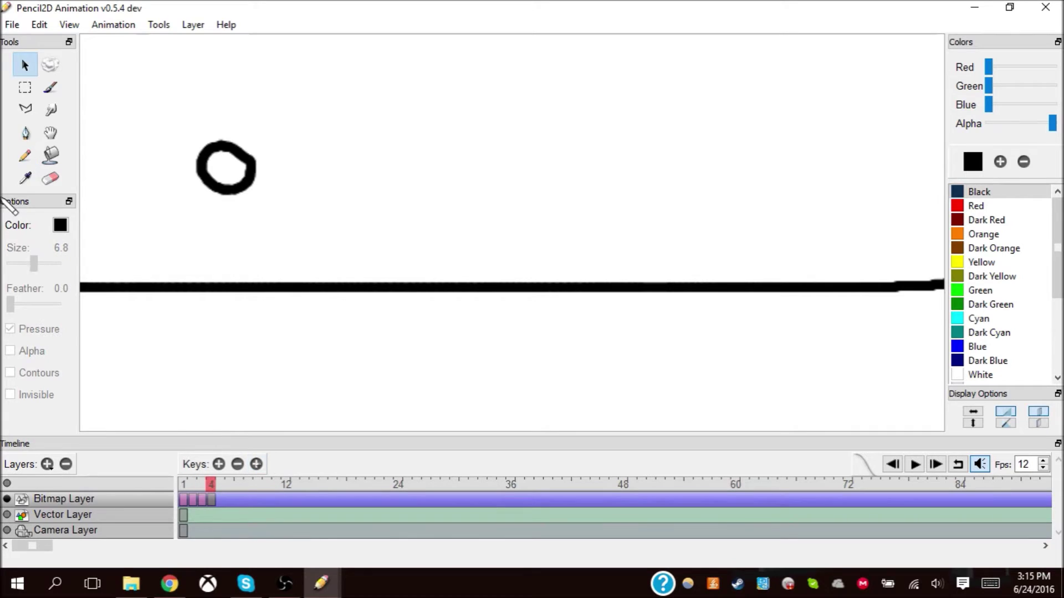
click(51, 178)
mouse_move(217, 143)
mouse_down()
mouse_move(205, 172)
mouse_move(236, 187)
mouse_move(248, 164)
mouse_move(216, 147)
mouse_move(228, 180)
mouse_up()
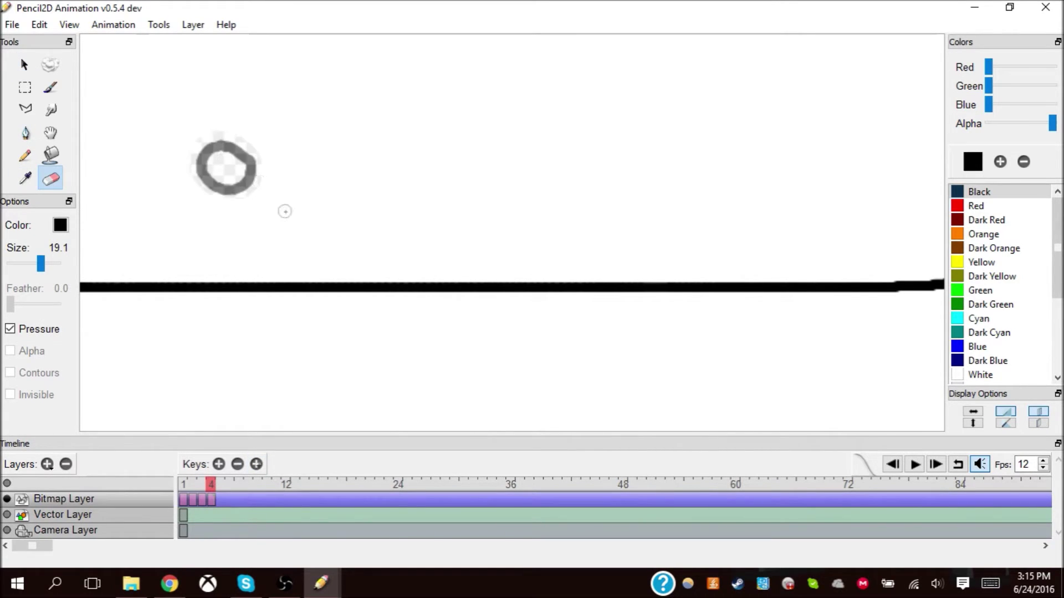
click(980, 375)
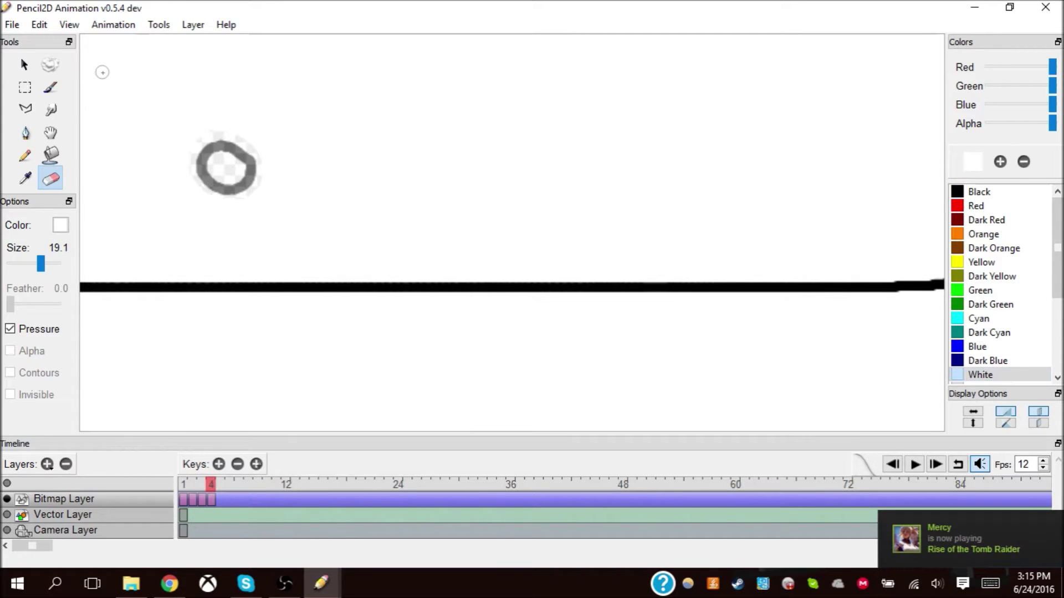
click(51, 156)
click(206, 149)
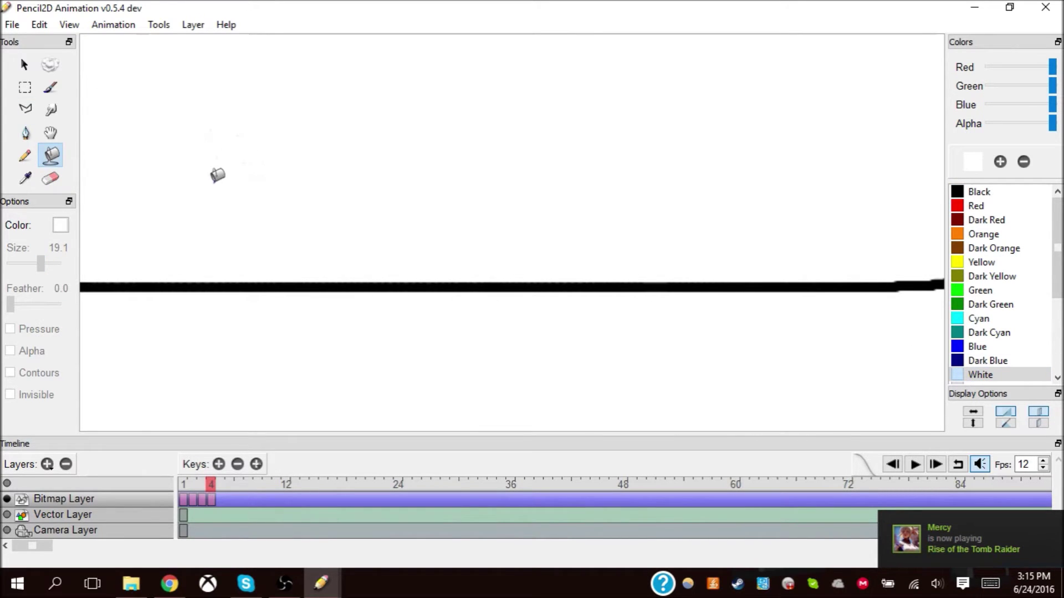
- On frame 4, draw a black ball outline with the Pencil slightly lower and further right than the one on frame 3
click(980, 192)
click(25, 156)
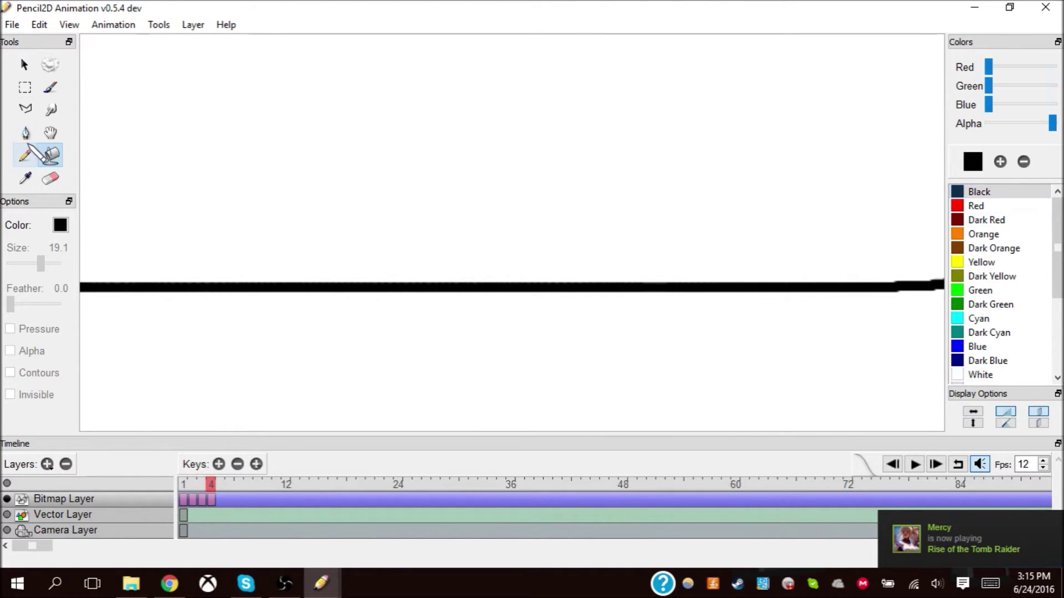
mouse_move(213, 488)
mouse_down()
mouse_move(202, 486)
mouse_move(211, 487)
mouse_up()
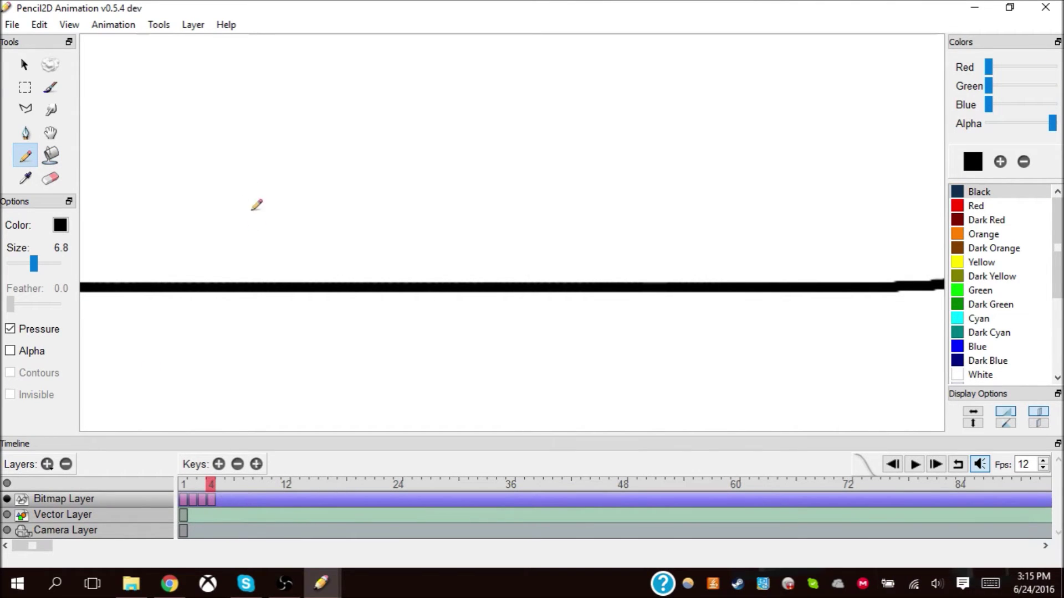
mouse_move(243, 174)
mouse_down()
mouse_move(244, 227)
mouse_move(240, 170)
mouse_up()
mouse_move(211, 487)
mouse_down()
mouse_move(203, 486)
mouse_move(211, 486)
mouse_up()
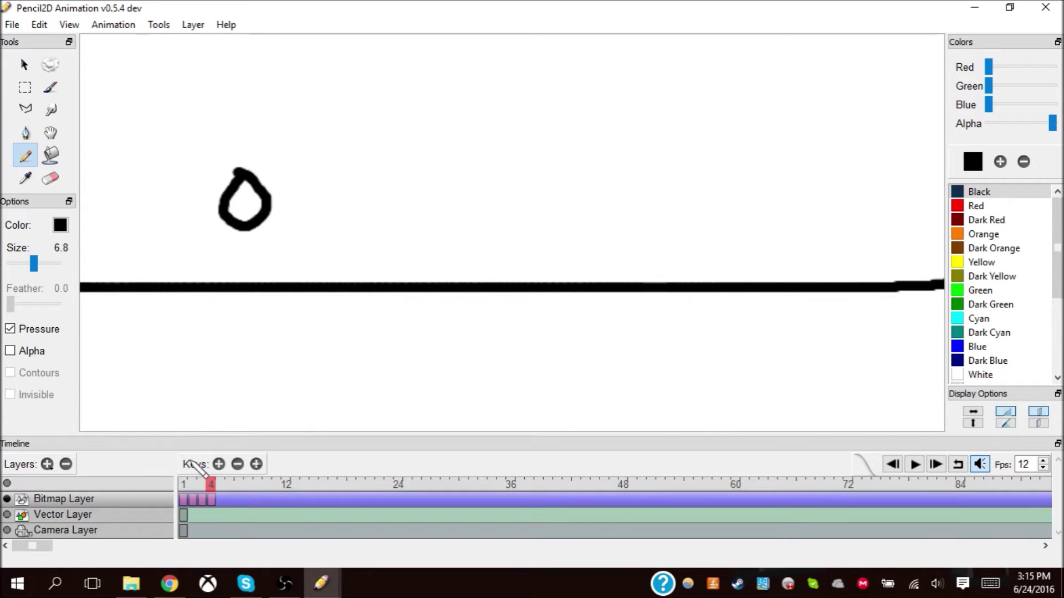
- Duplicate frame 4 as frame 5 and clear its ball with the Eraser and a white Paint Bucket fill
click(256, 464)
key(q)
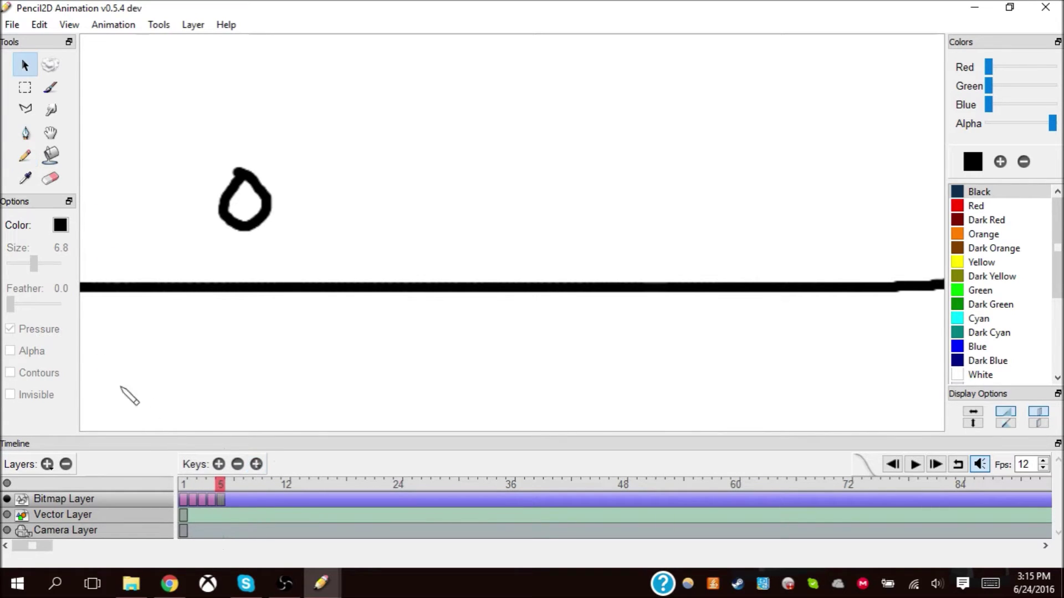
click(50, 178)
mouse_move(240, 168)
mouse_down()
mouse_move(229, 221)
mouse_move(264, 215)
mouse_move(251, 191)
mouse_up()
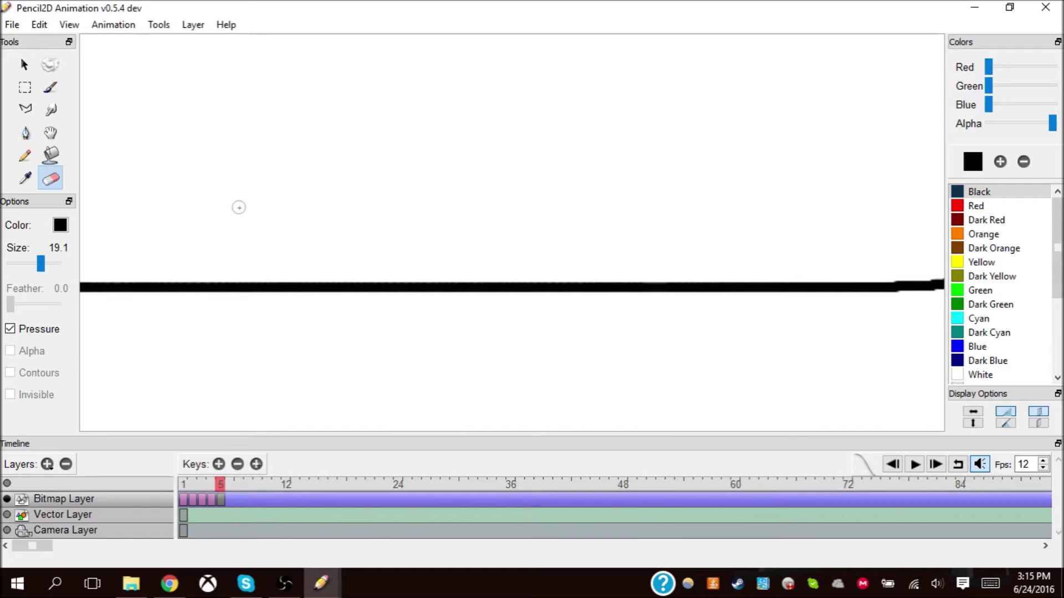
key(ctrl+z)
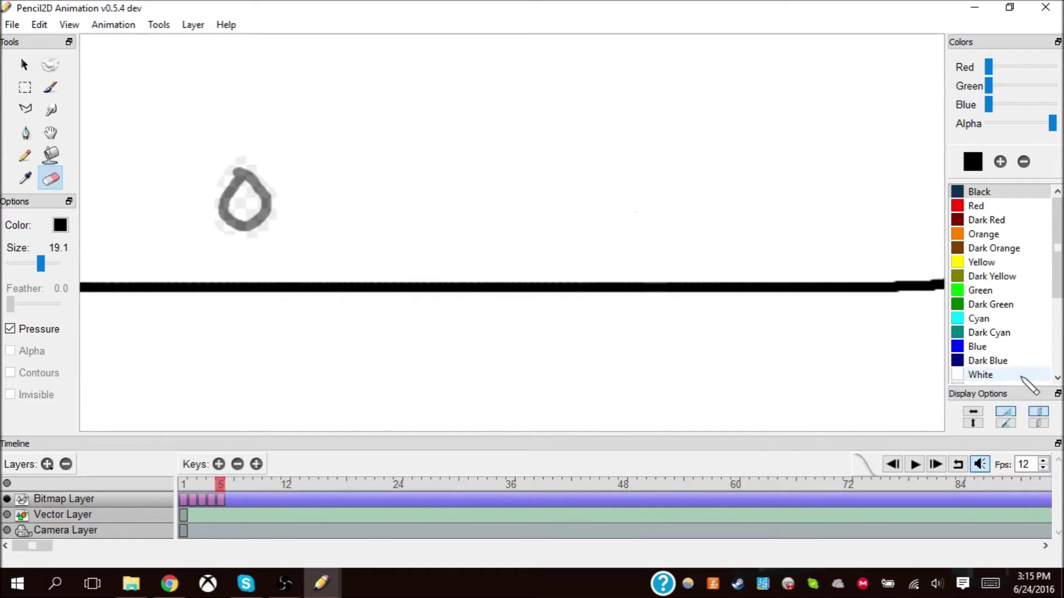
click(992, 375)
click(50, 155)
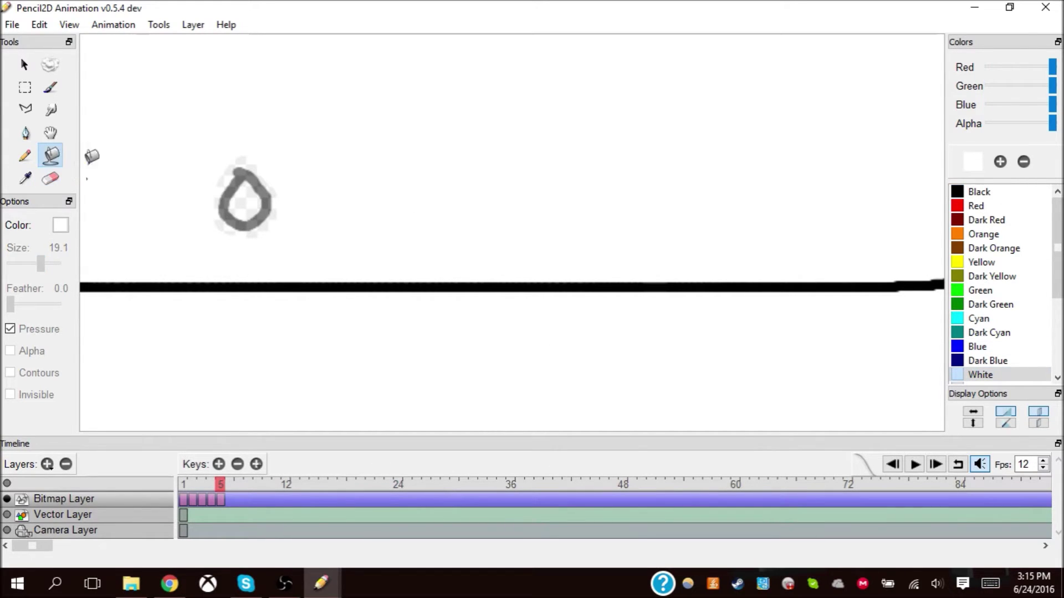
click(257, 195)
- On frame 5, draw a black circle with the Pencil just above the ground line, slightly further right, comparing it with frame 4
click(1009, 192)
click(25, 156)
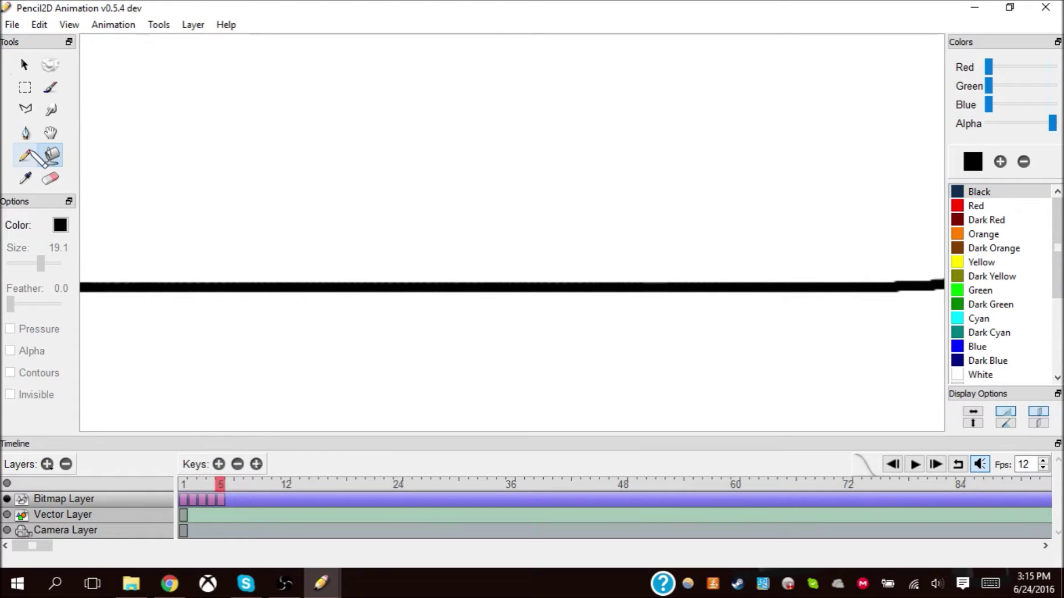
click(211, 490)
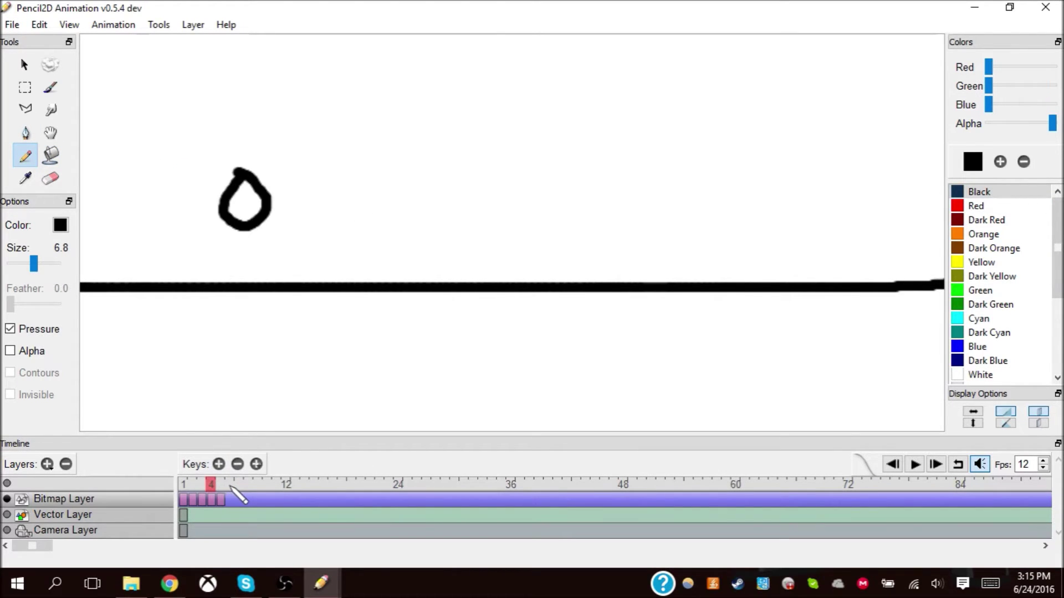
click(221, 486)
mouse_move(264, 227)
mouse_down()
mouse_move(244, 241)
mouse_move(252, 263)
mouse_move(277, 267)
mouse_move(266, 234)
mouse_up()
click(212, 485)
click(220, 484)
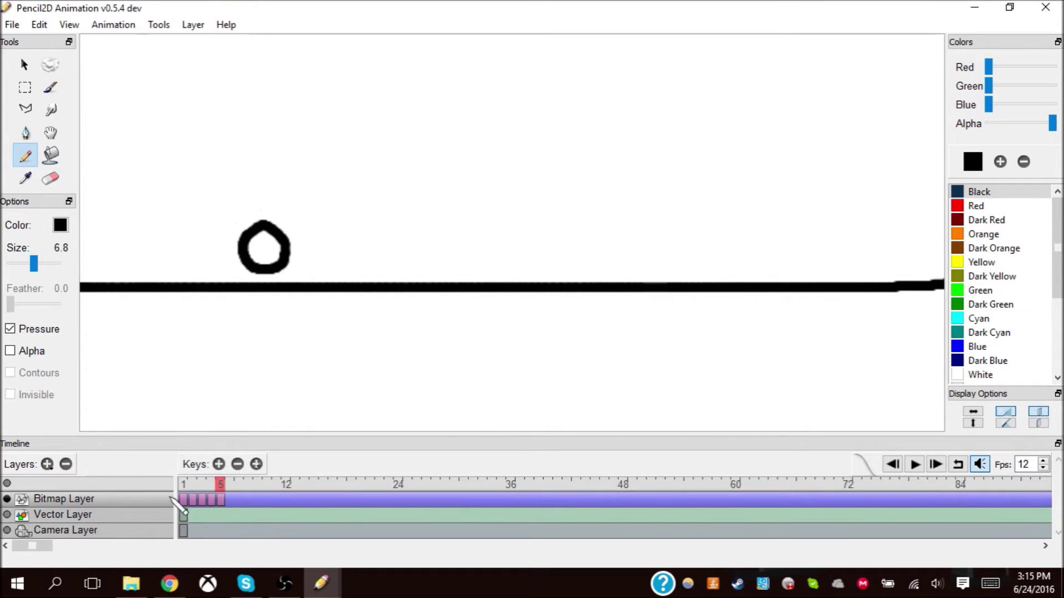
- Duplicate frame 5 as frame 6 and clear its circle with the Eraser and a white Paint Bucket fill
click(256, 464)
key(v)
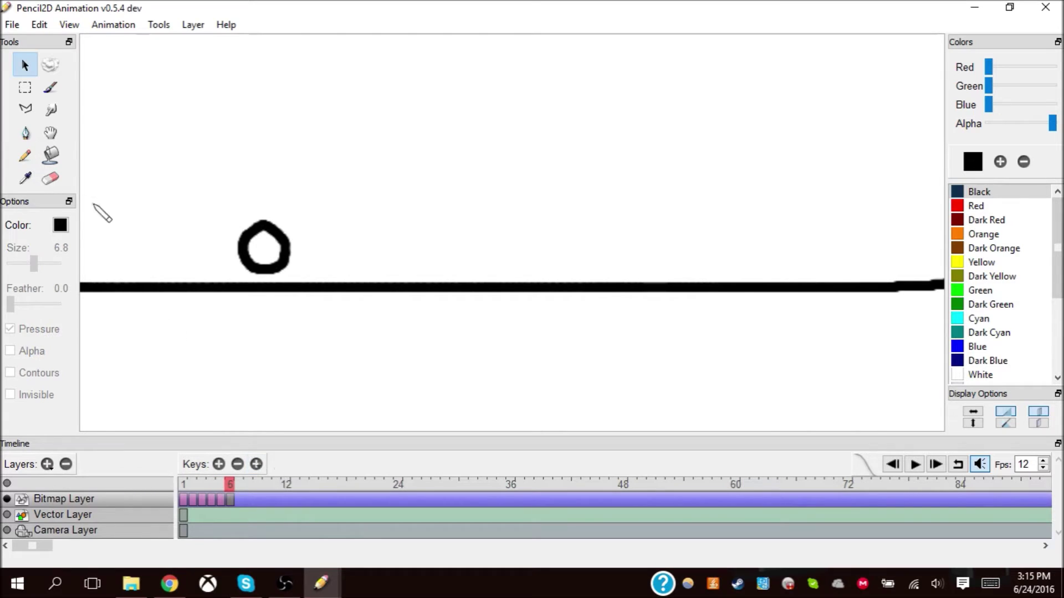
click(46, 183)
mouse_move(268, 219)
mouse_down()
mouse_move(244, 237)
mouse_move(257, 263)
mouse_move(284, 256)
mouse_move(277, 238)
mouse_up()
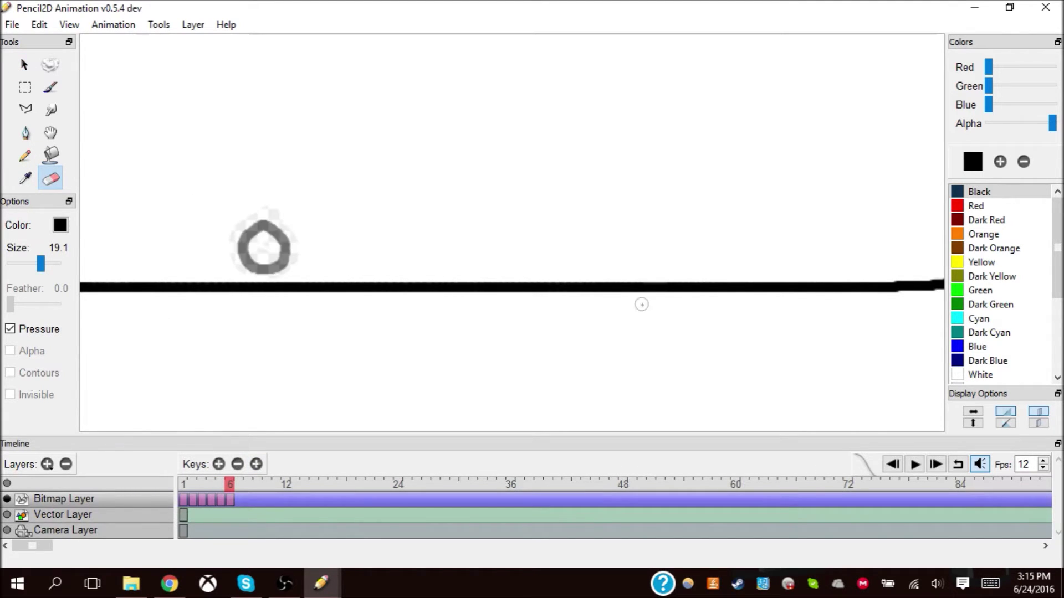
click(980, 374)
click(51, 155)
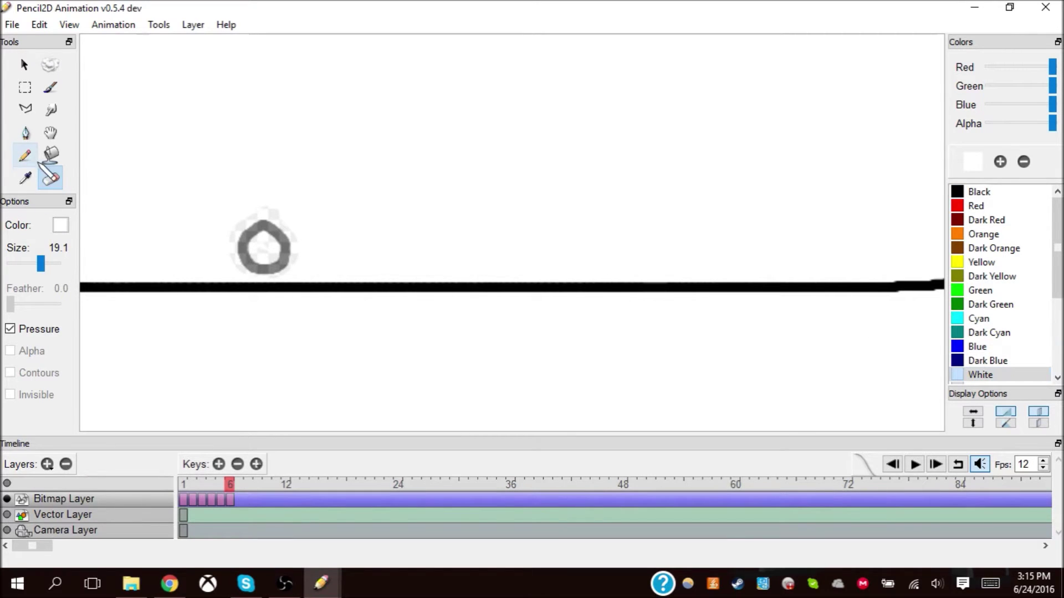
click(275, 239)
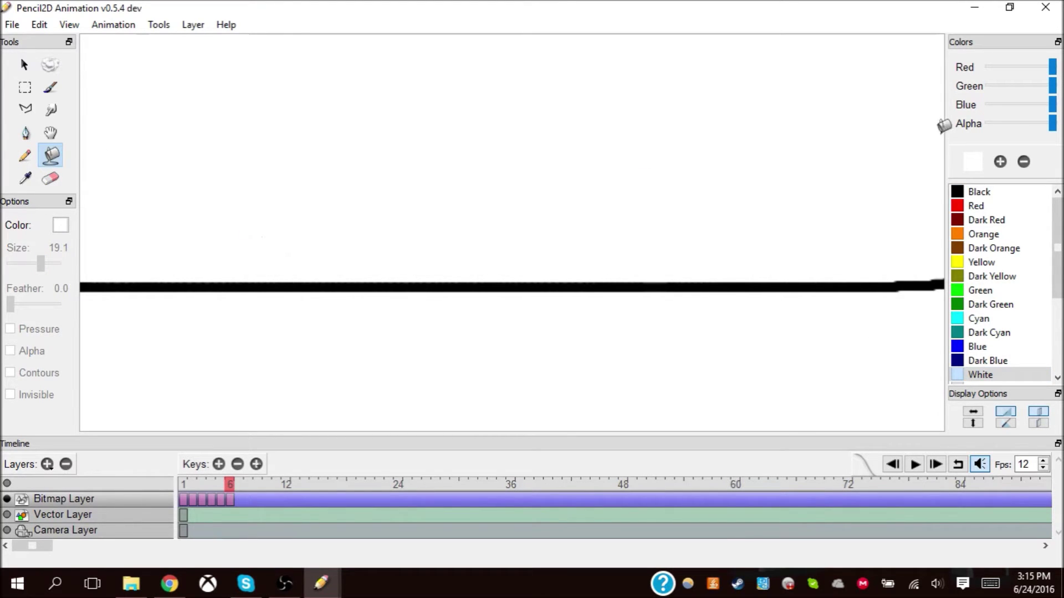
- On frame 6, draw the ball squashed as a flat black dome on the ground line, further right than on frame 5
click(987, 192)
click(24, 156)
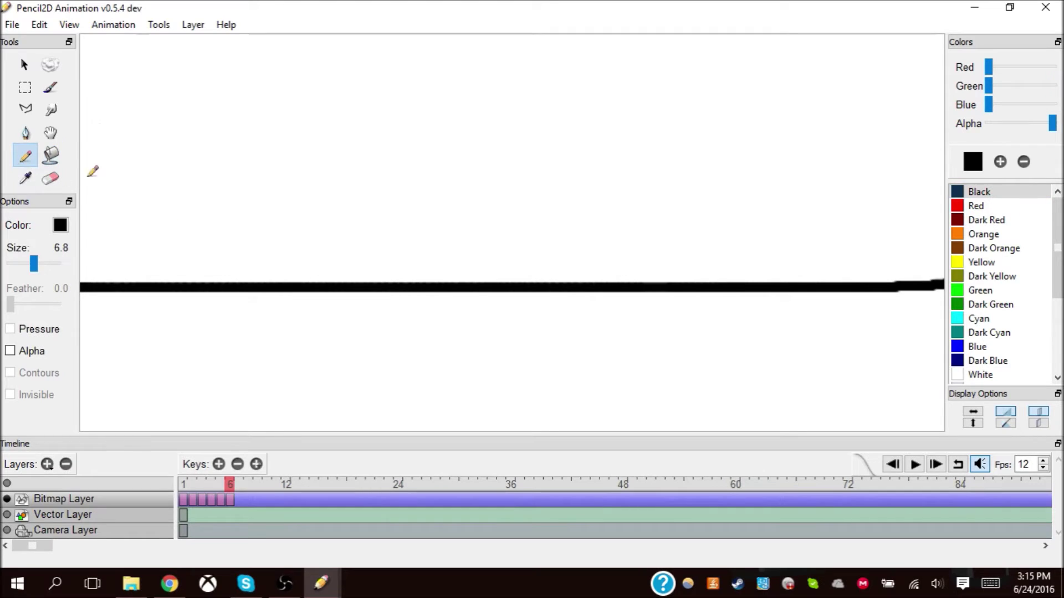
click(220, 486)
click(230, 486)
mouse_move(276, 282)
mouse_down()
mouse_move(318, 257)
mouse_move(352, 266)
mouse_move(363, 283)
mouse_up()
click(221, 485)
click(239, 486)
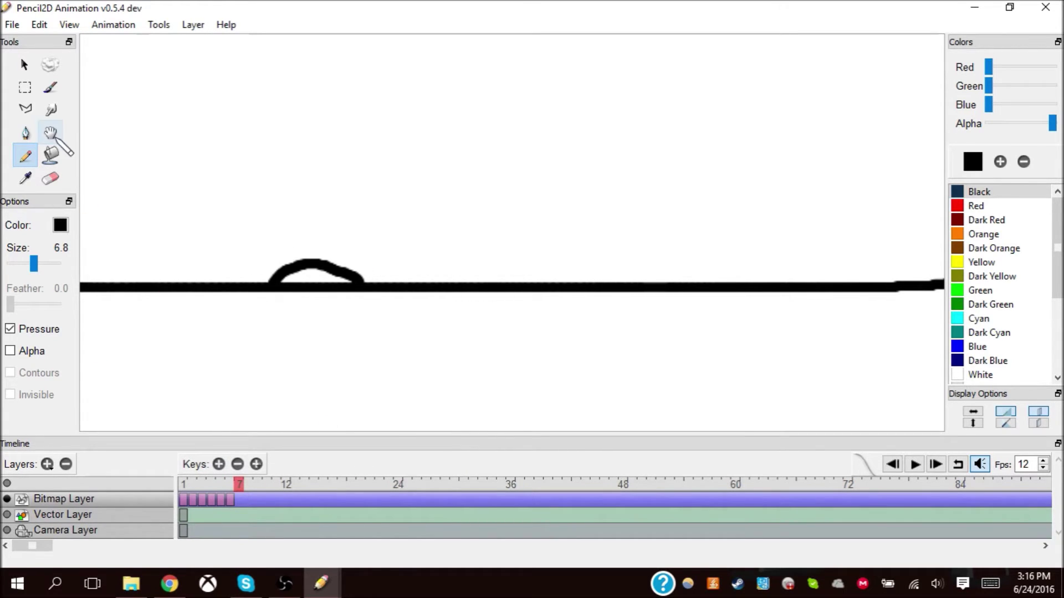
- Duplicate frame 6 as frame 7 and clear its dome with the Eraser and a white Paint Bucket fill
click(239, 498)
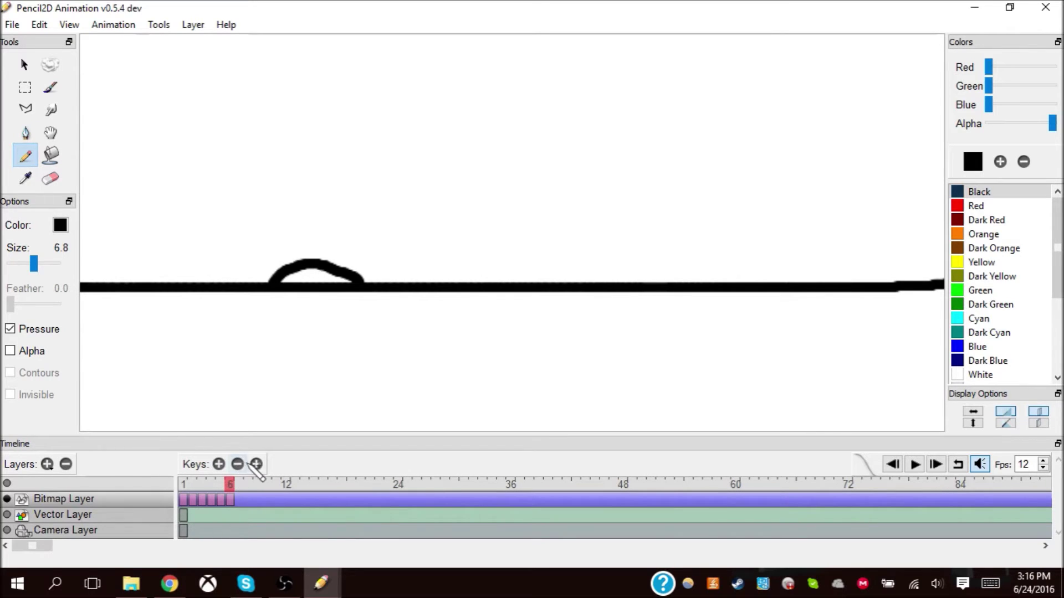
key(q)
click(50, 179)
drag(269, 273, 351, 271)
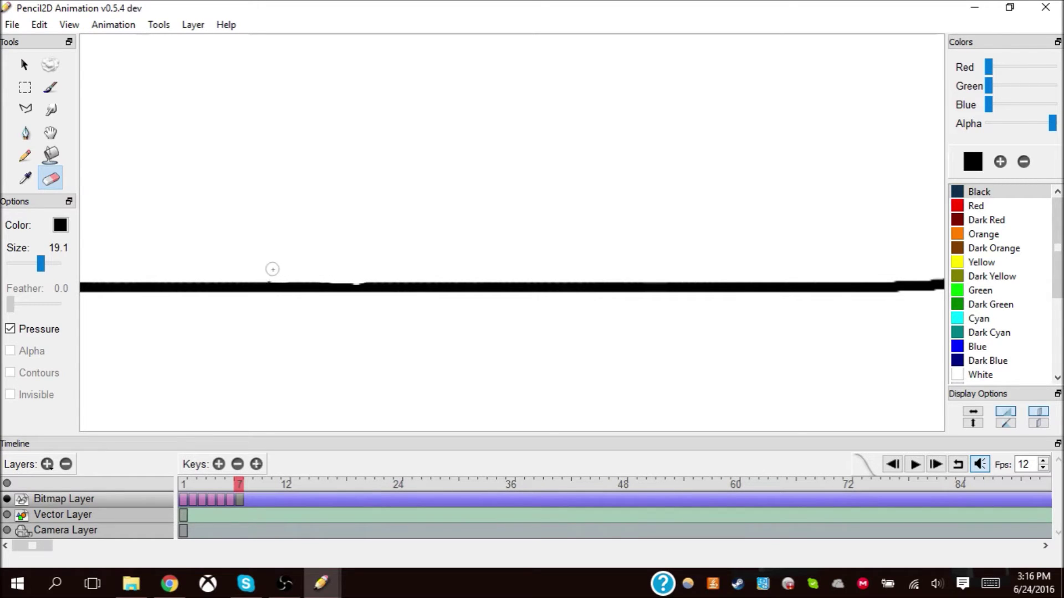
click(980, 375)
click(51, 155)
click(314, 259)
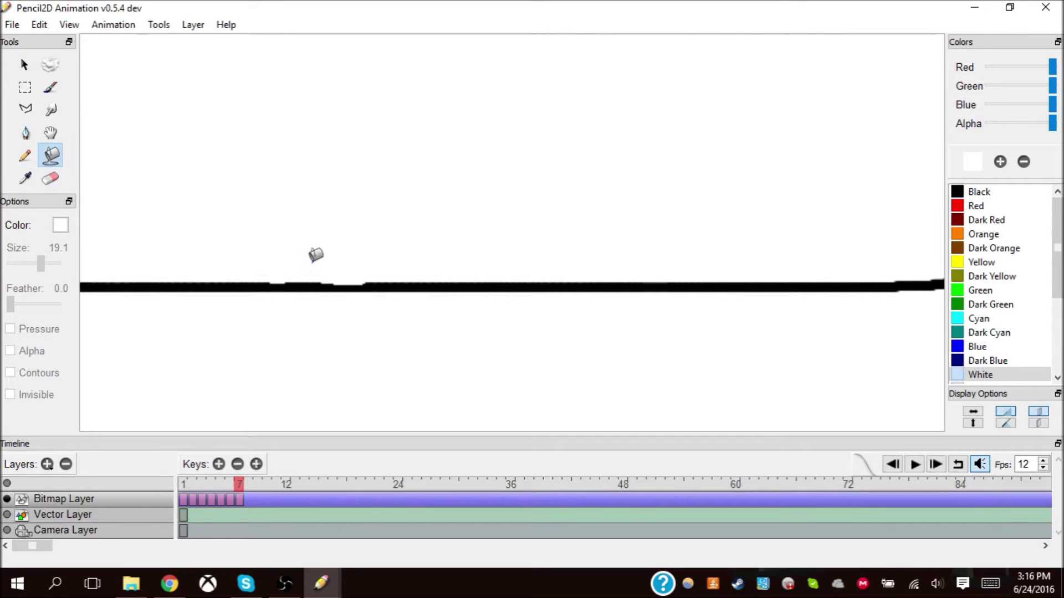
- On frame 7, draw a black oval with the Pencil just above the ground line near the dome's right end, comparing it with frame 6
click(992, 192)
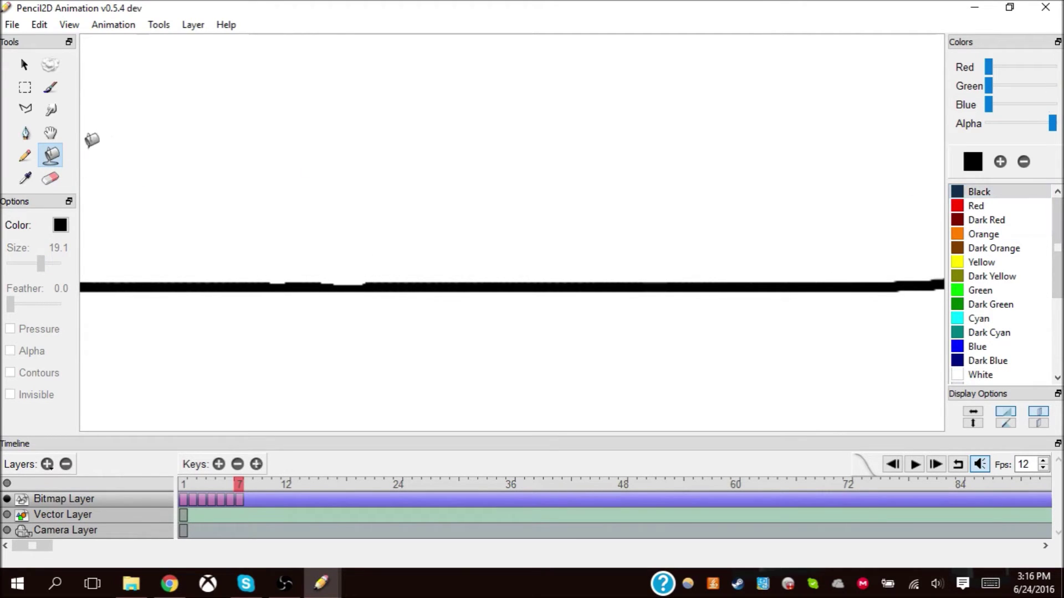
click(25, 157)
click(229, 480)
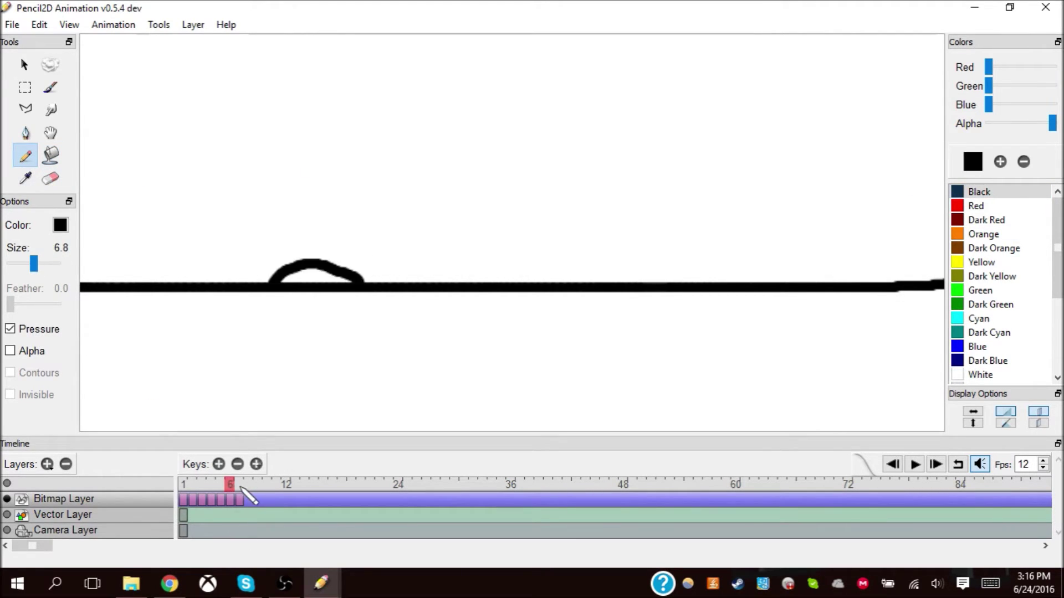
click(242, 485)
mouse_move(347, 239)
mouse_down()
mouse_move(364, 267)
mouse_move(376, 244)
mouse_move(344, 235)
mouse_up()
click(230, 482)
click(239, 483)
- Play the animation from frame 1 and return to the first frame
click(185, 485)
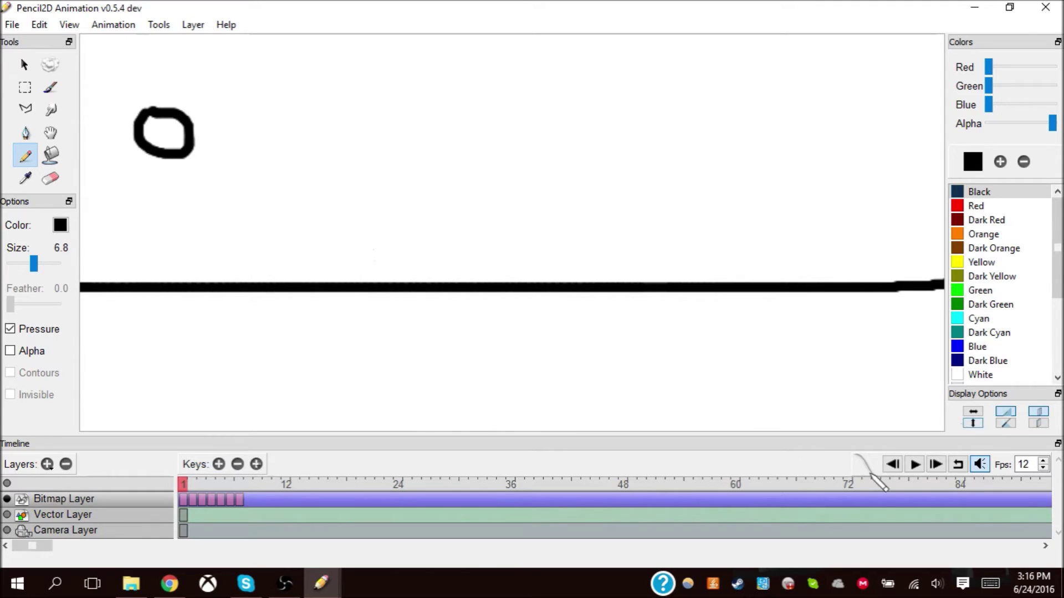
click(915, 464)
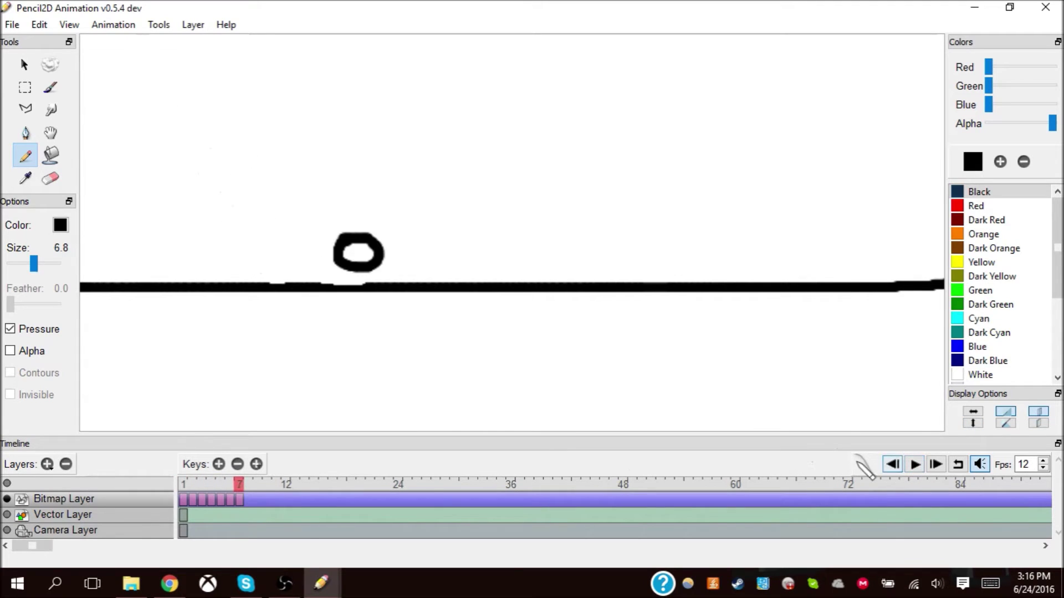
click(185, 485)
- Duplicate frame 7 as frame 8 and clear its oval with the Eraser and a white Paint Bucket fill
click(238, 484)
click(256, 464)
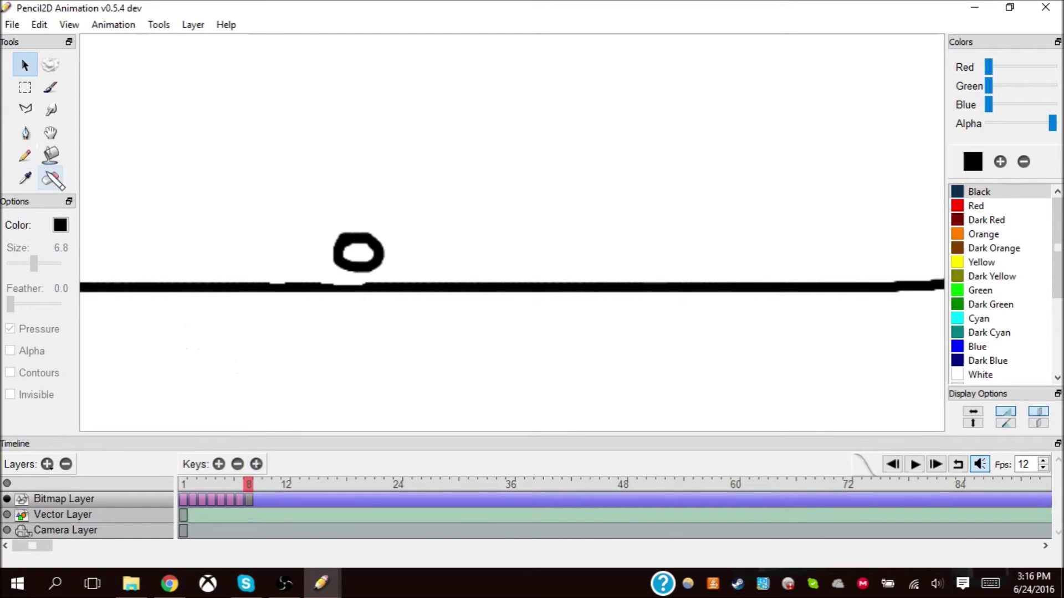
click(50, 178)
mouse_move(361, 240)
mouse_down()
mouse_move(342, 239)
mouse_move(344, 252)
mouse_move(374, 260)
mouse_move(367, 243)
mouse_up()
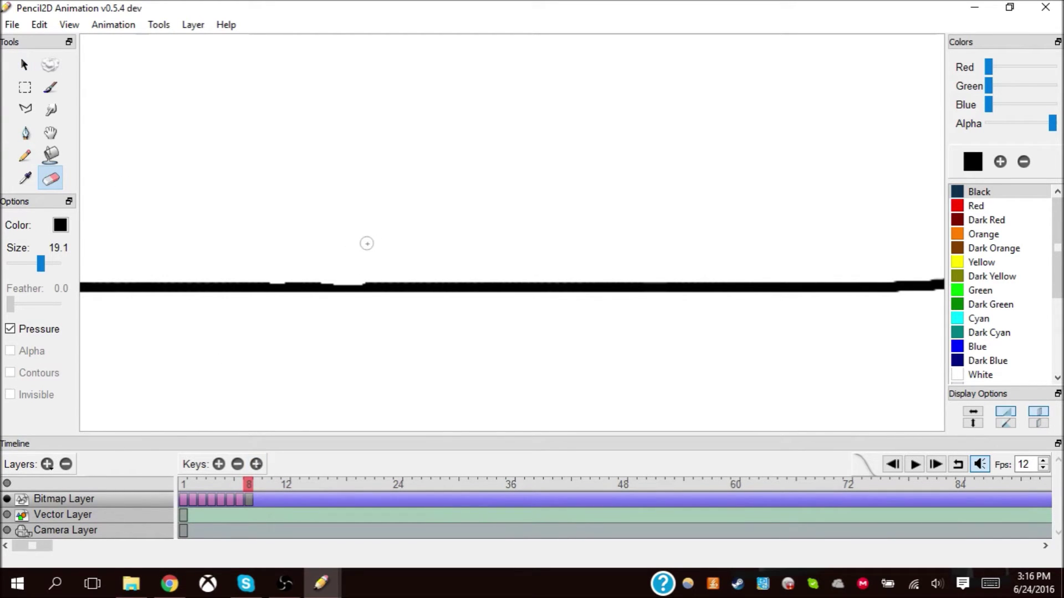
click(980, 375)
click(59, 149)
click(360, 252)
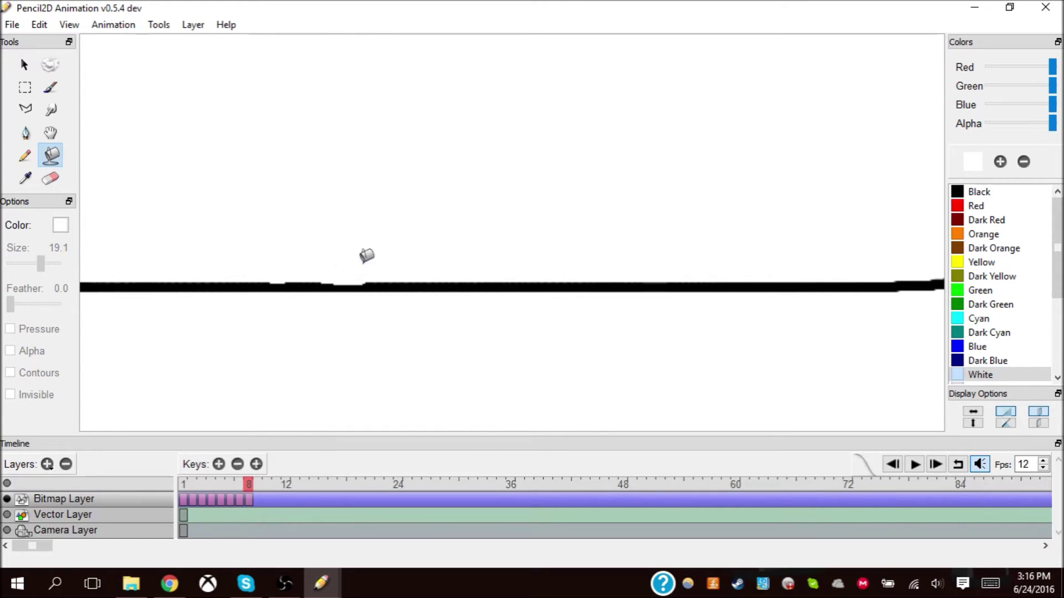
- On frame 8, draw a black oval with the Pencil above and slightly right of frame 7's oval, comparing the two frames
click(238, 485)
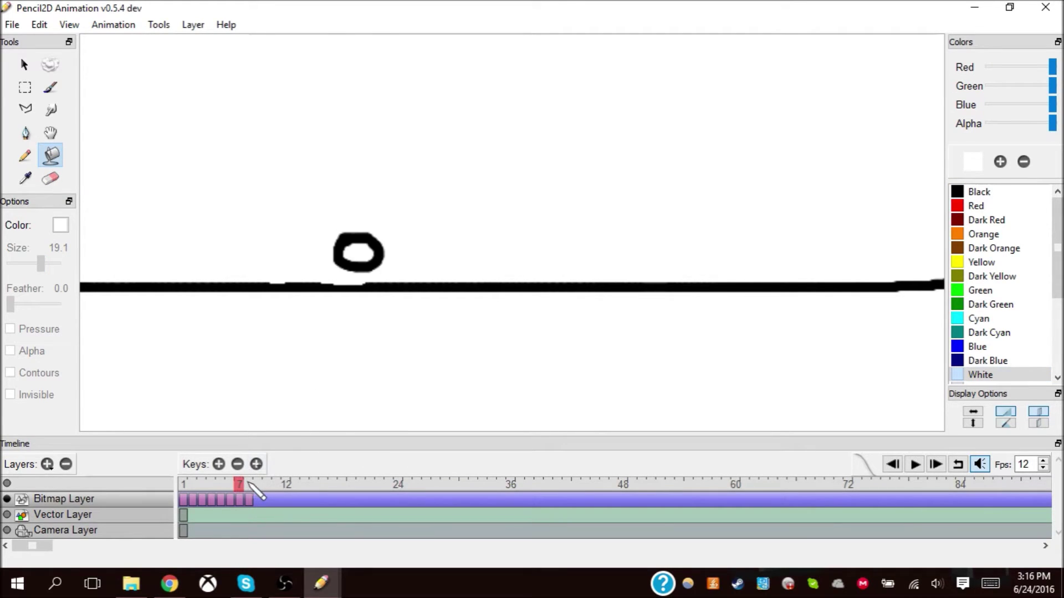
click(25, 157)
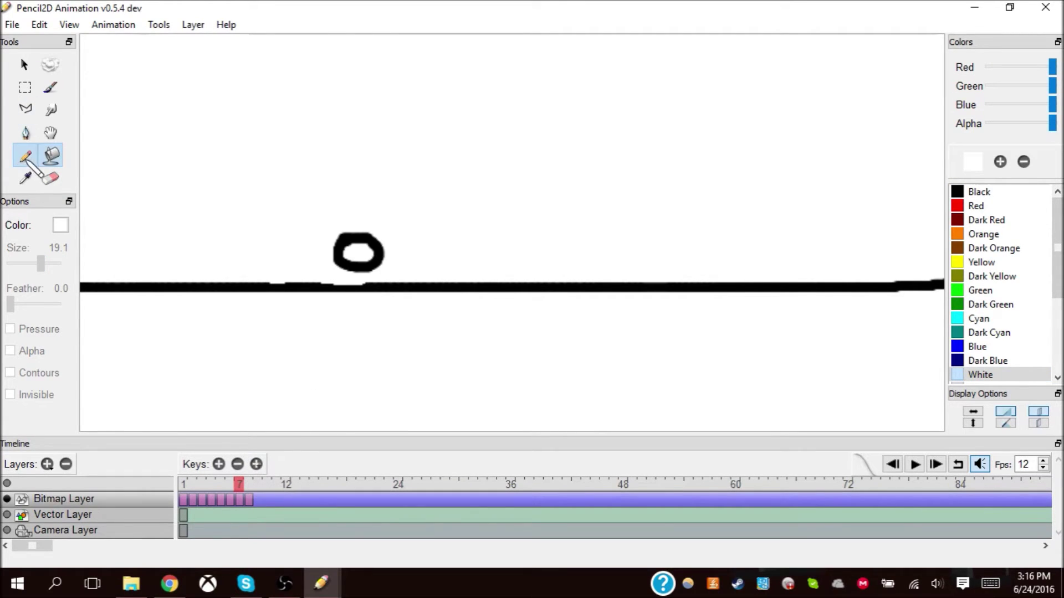
click(968, 194)
click(248, 484)
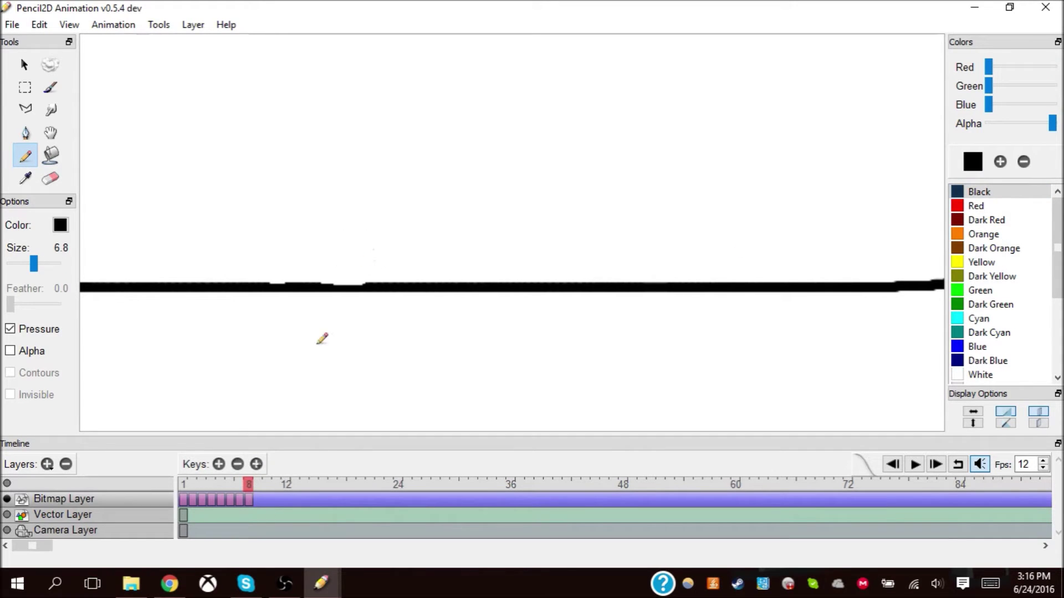
click(241, 485)
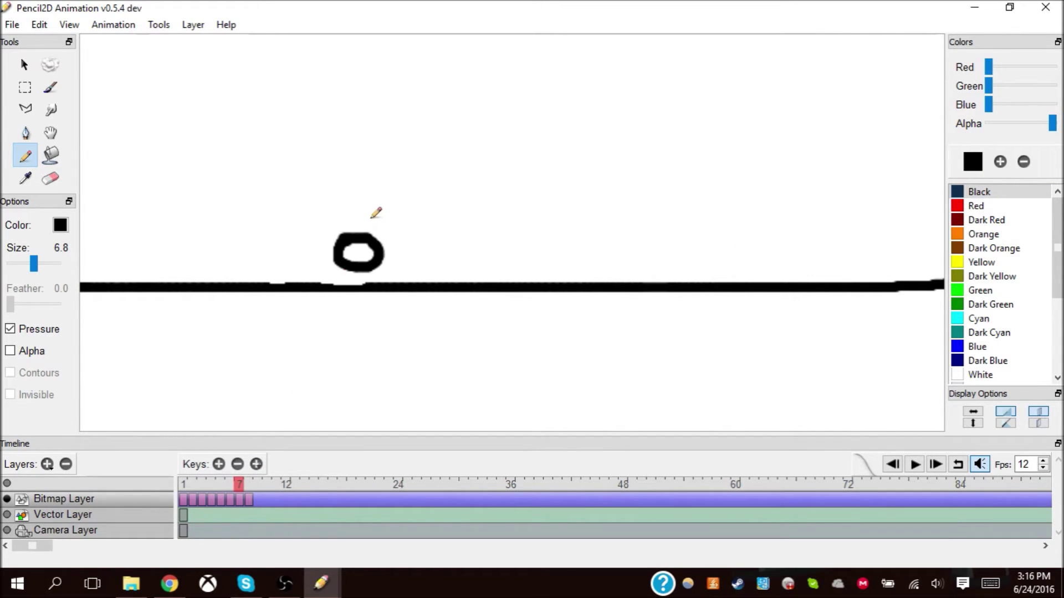
click(250, 484)
mouse_move(378, 205)
mouse_down()
mouse_move(358, 227)
mouse_move(397, 230)
mouse_move(368, 208)
mouse_up()
click(239, 484)
click(251, 485)
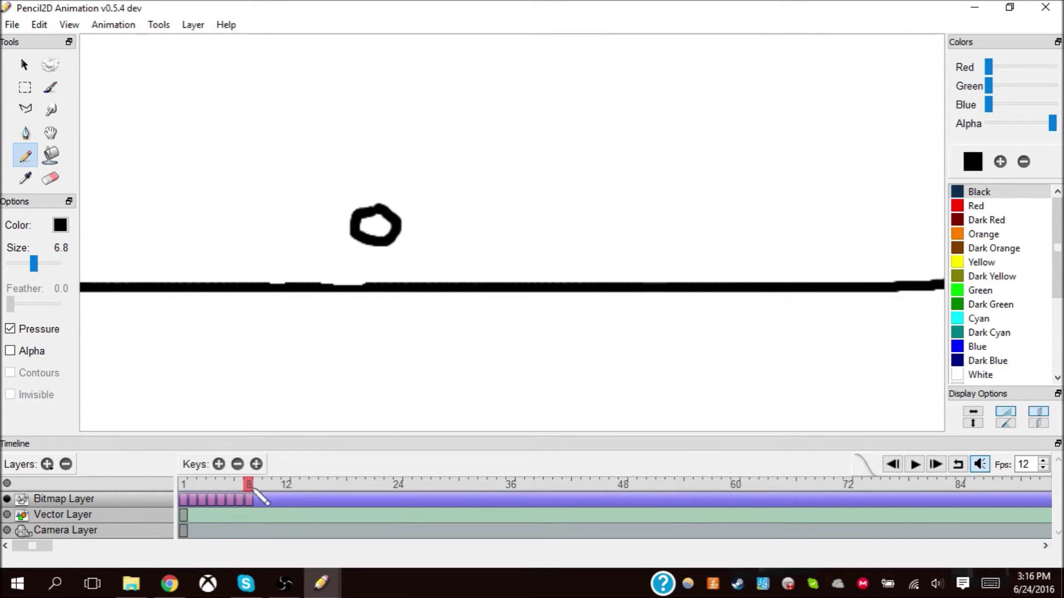
- Duplicate frame 8 as frame 9 and clear its oval with the Eraser and a white Paint Bucket fill
click(257, 484)
key(q)
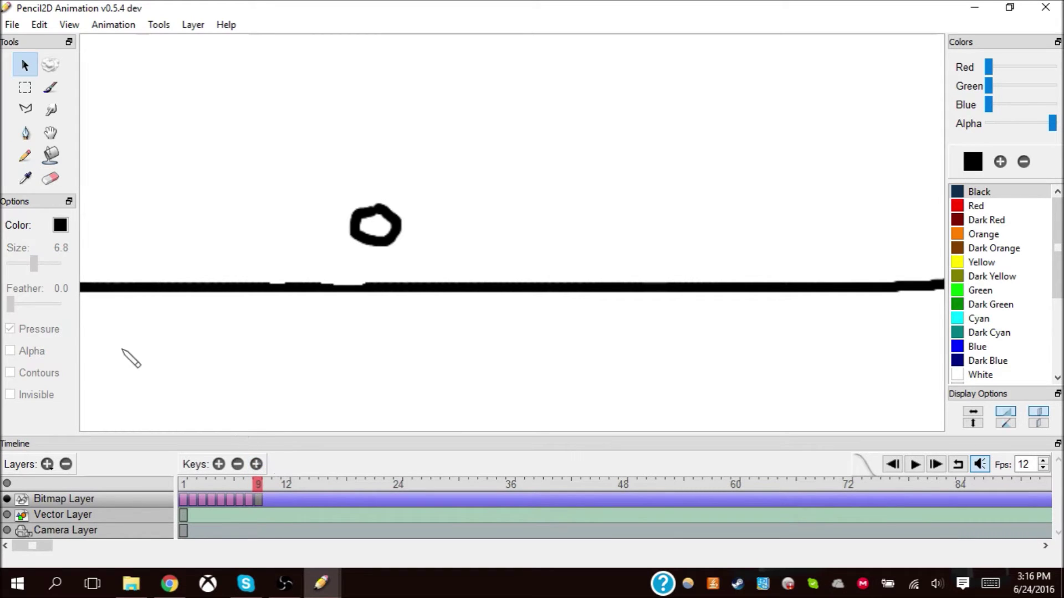
click(51, 178)
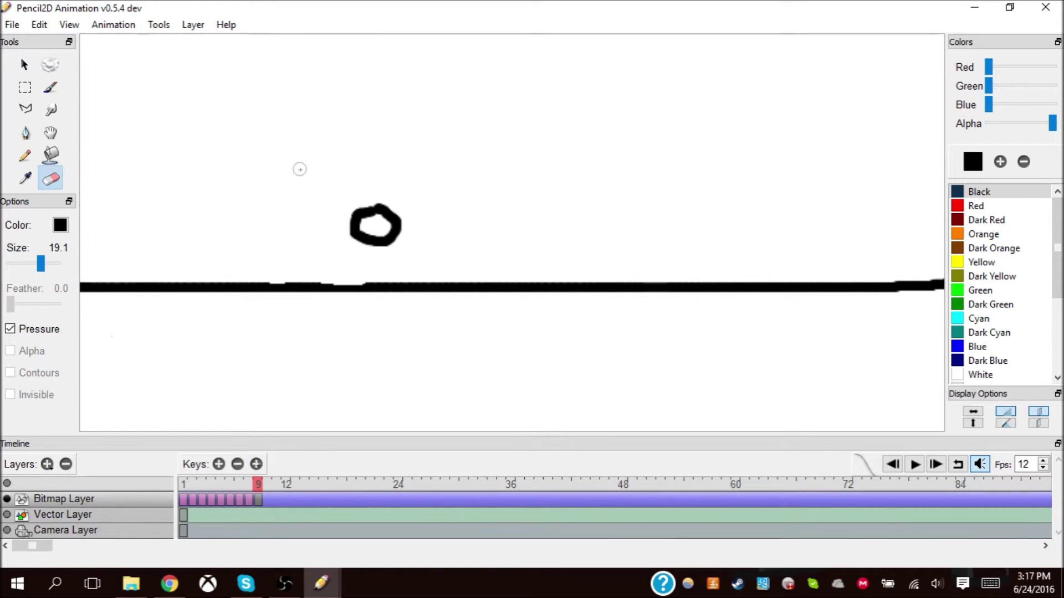
mouse_move(382, 206)
mouse_down()
mouse_move(360, 230)
mouse_move(380, 241)
mouse_move(387, 219)
mouse_up()
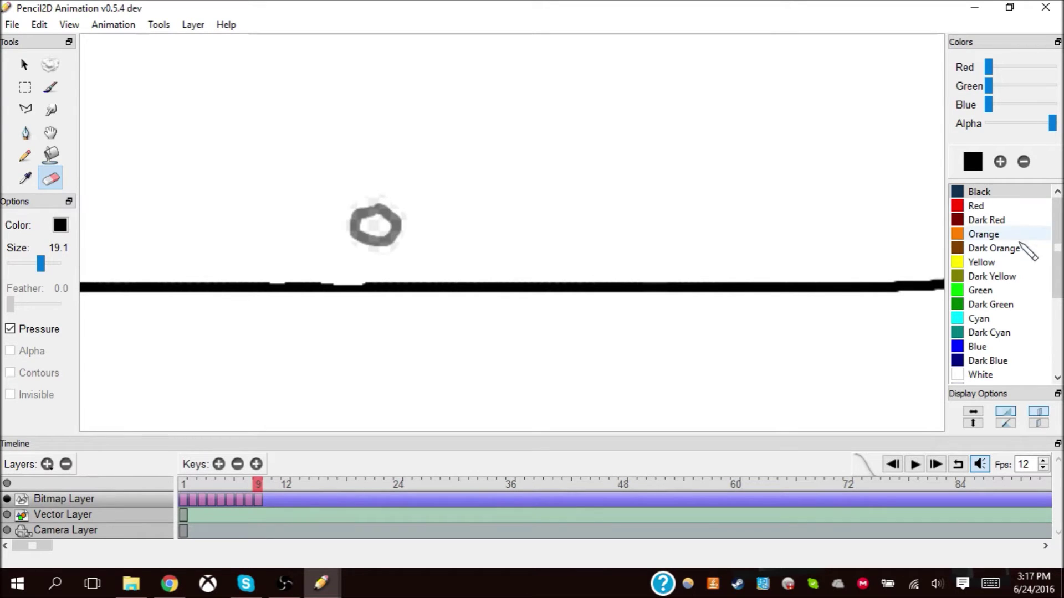
click(998, 375)
click(51, 157)
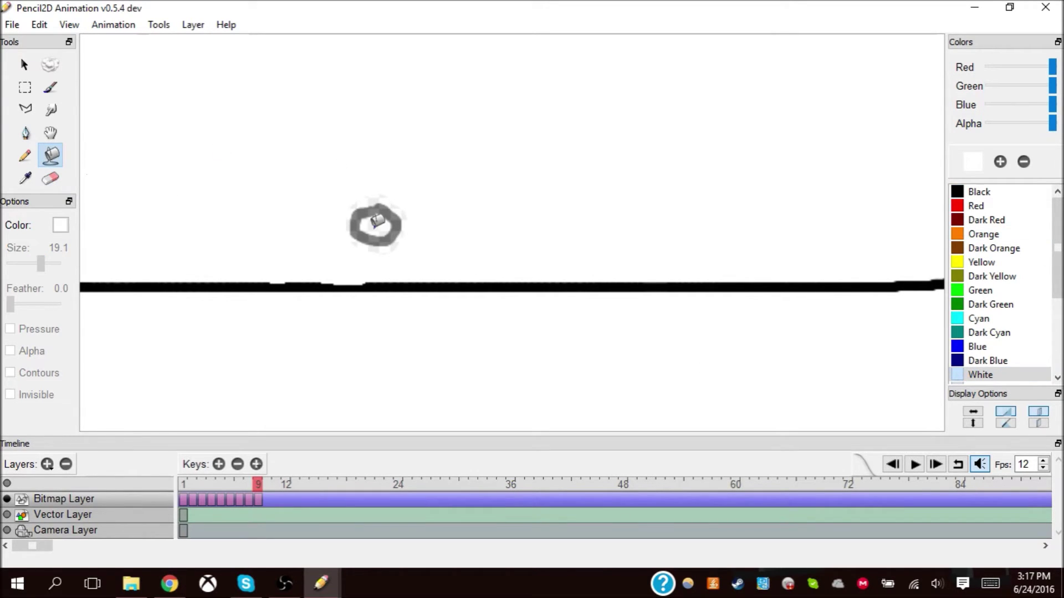
click(380, 222)
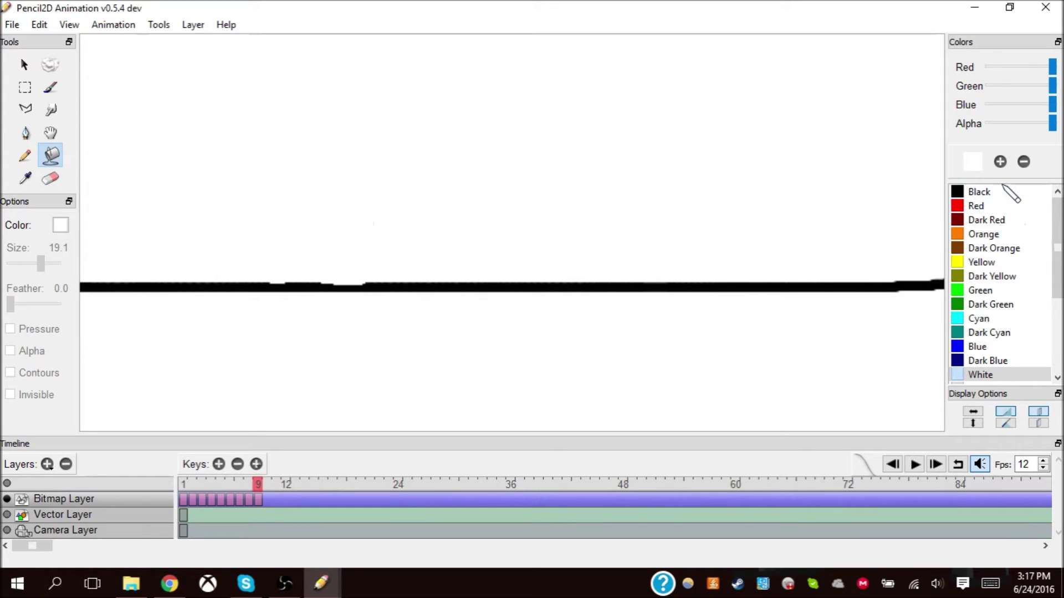
- On frame 9, draw a narrow black oval with the Pencil above and right of frame 8's oval, comparing the two frames
click(25, 157)
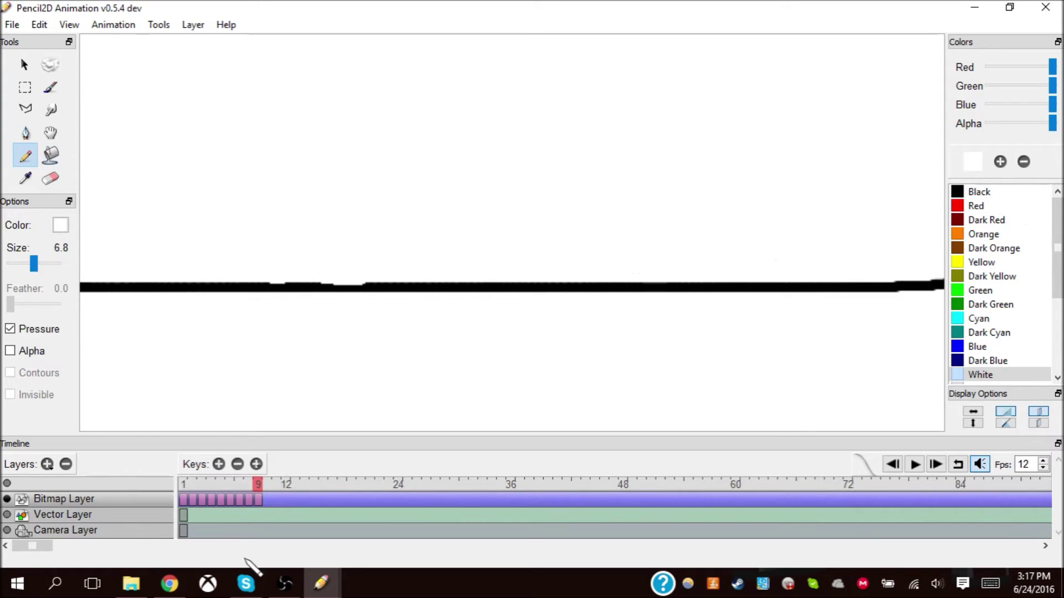
click(247, 482)
click(258, 483)
click(979, 192)
click(250, 483)
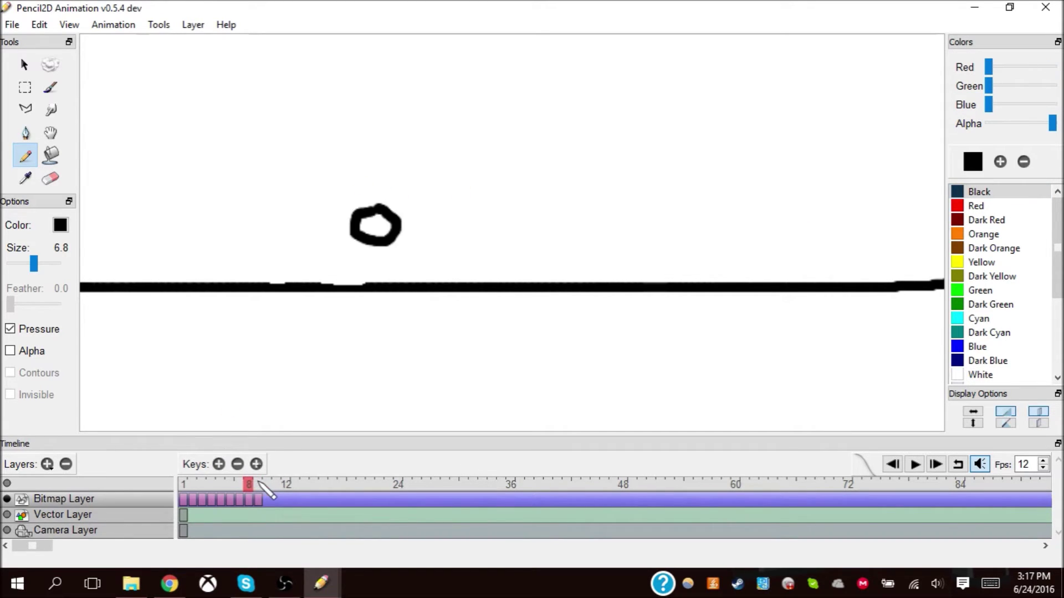
click(259, 483)
mouse_move(400, 169)
mouse_down()
mouse_move(387, 204)
mouse_move(407, 190)
mouse_move(408, 167)
mouse_up()
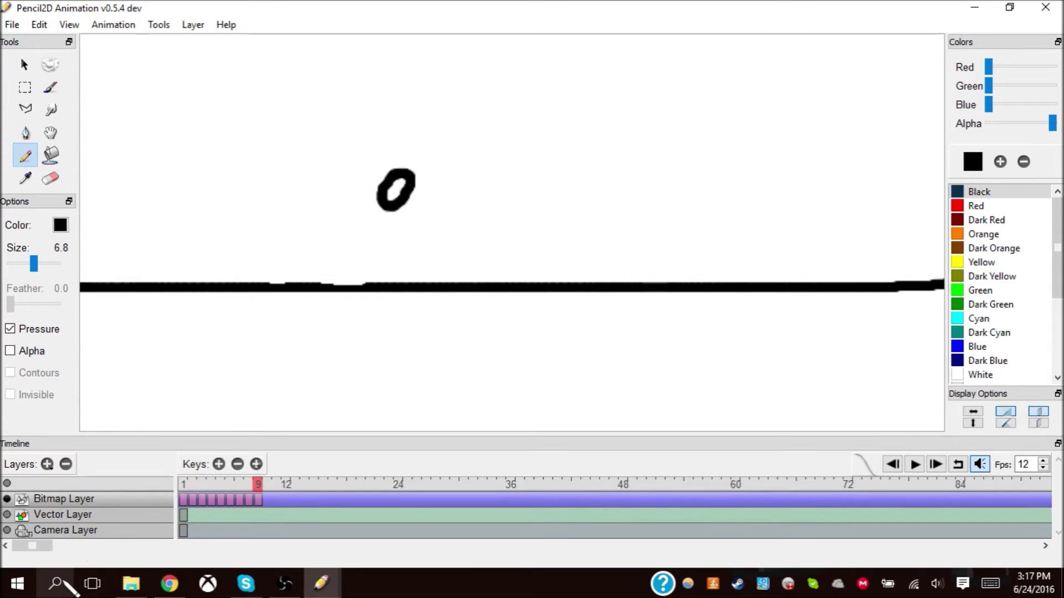
click(55, 583)
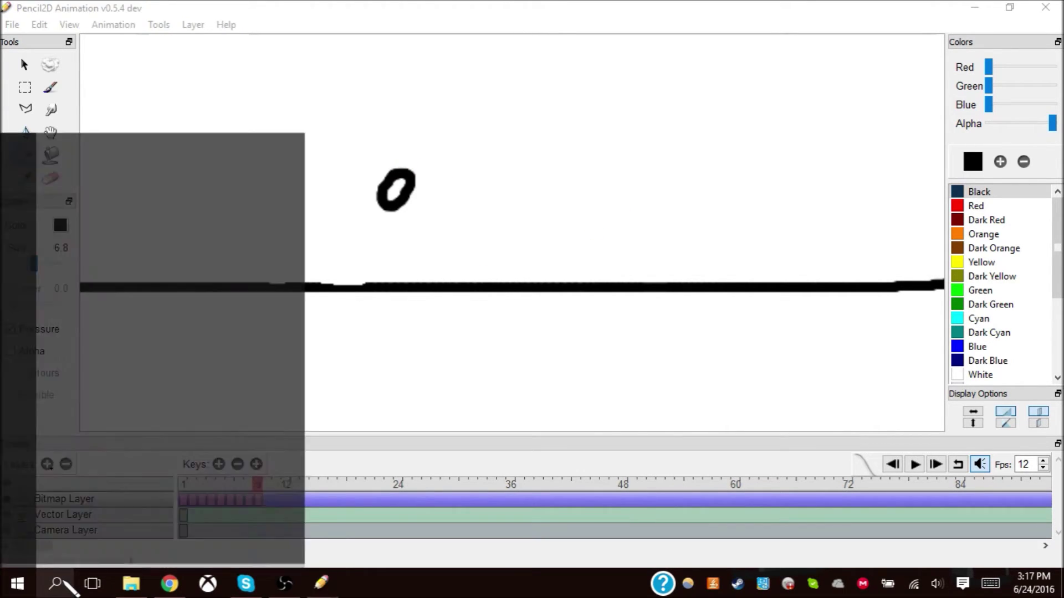
click(432, 243)
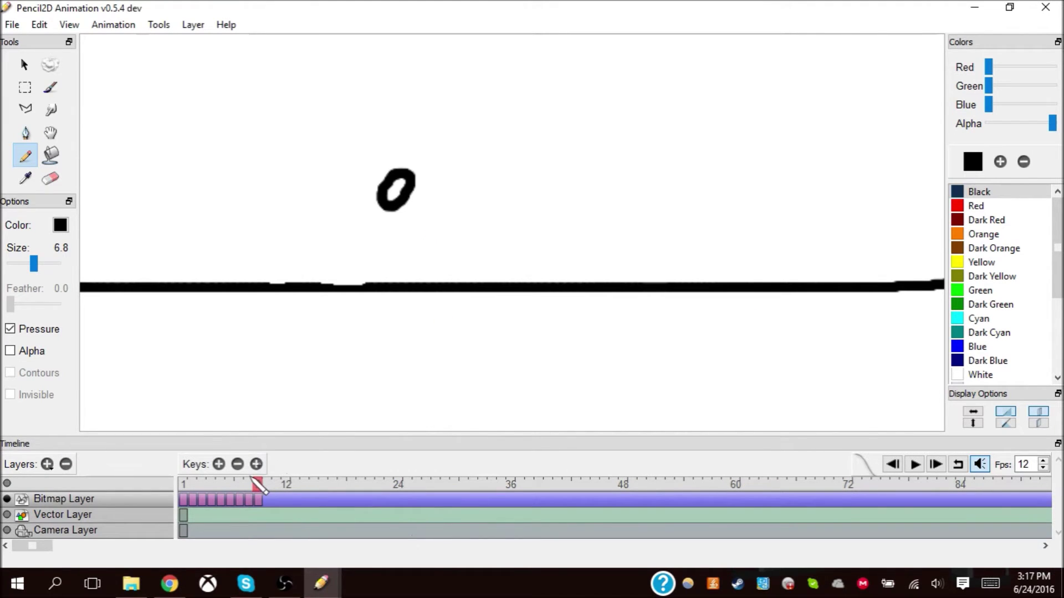
- Erase the right side of frame 9's oval, redraw it wider with the black Pencil, and fill the erased areas white
drag(257, 487, 266, 490)
click(50, 178)
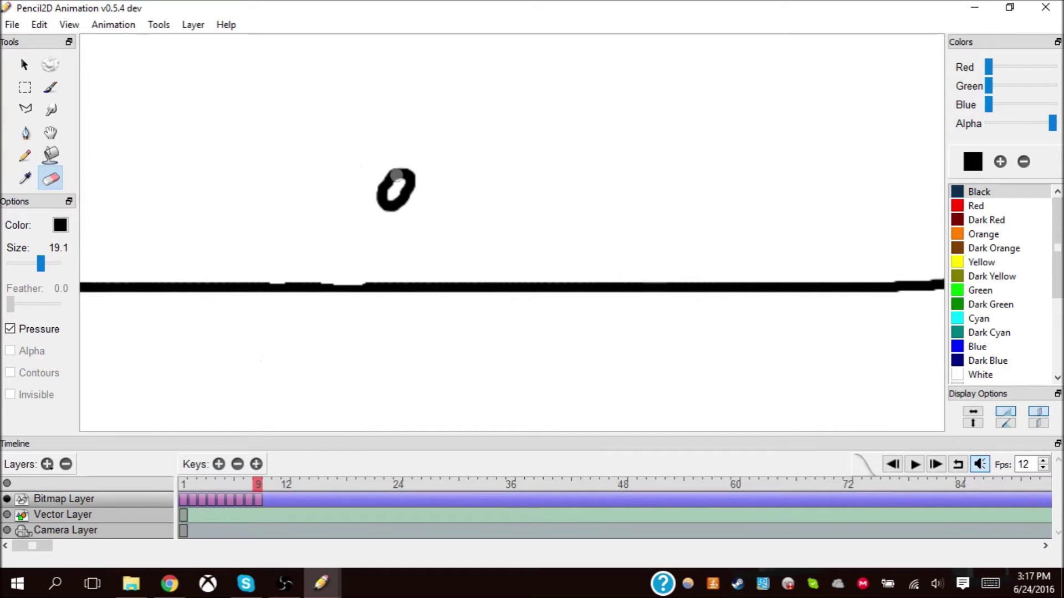
mouse_move(411, 180)
mouse_down()
mouse_move(407, 195)
mouse_move(413, 184)
mouse_up()
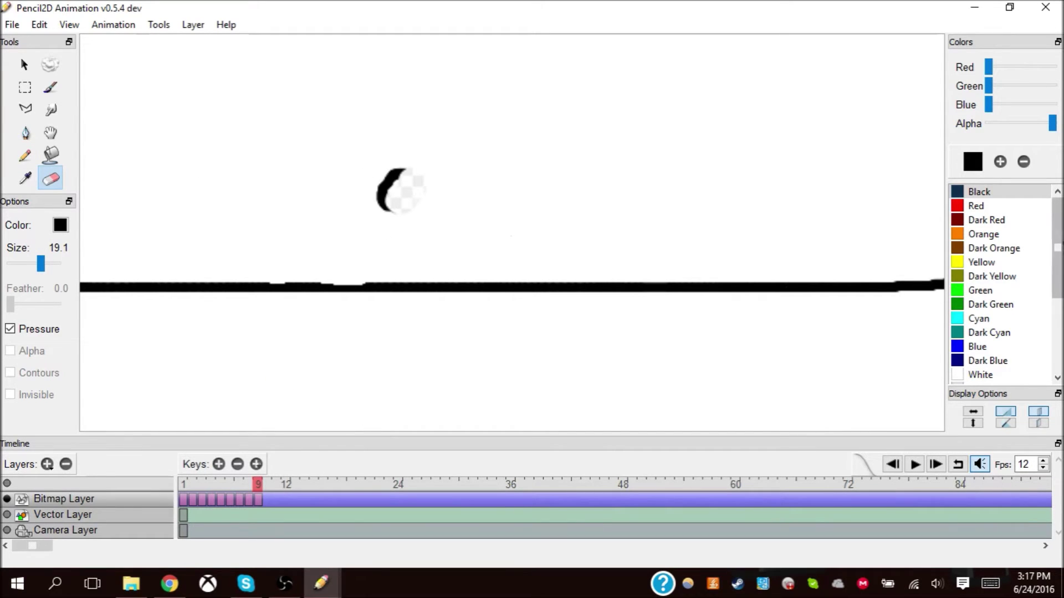
click(50, 87)
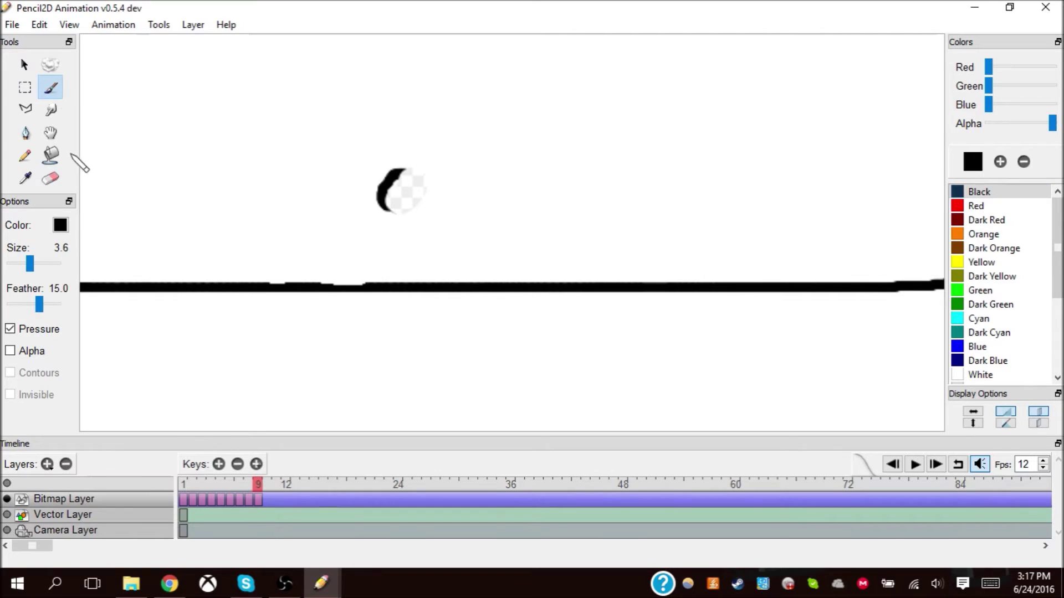
click(25, 156)
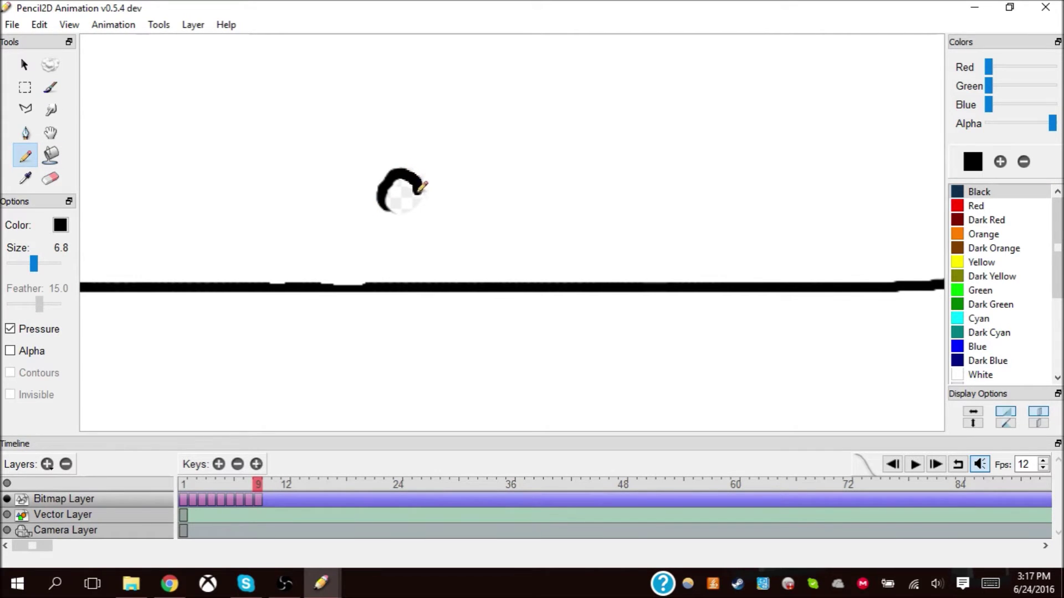
click(980, 374)
click(51, 156)
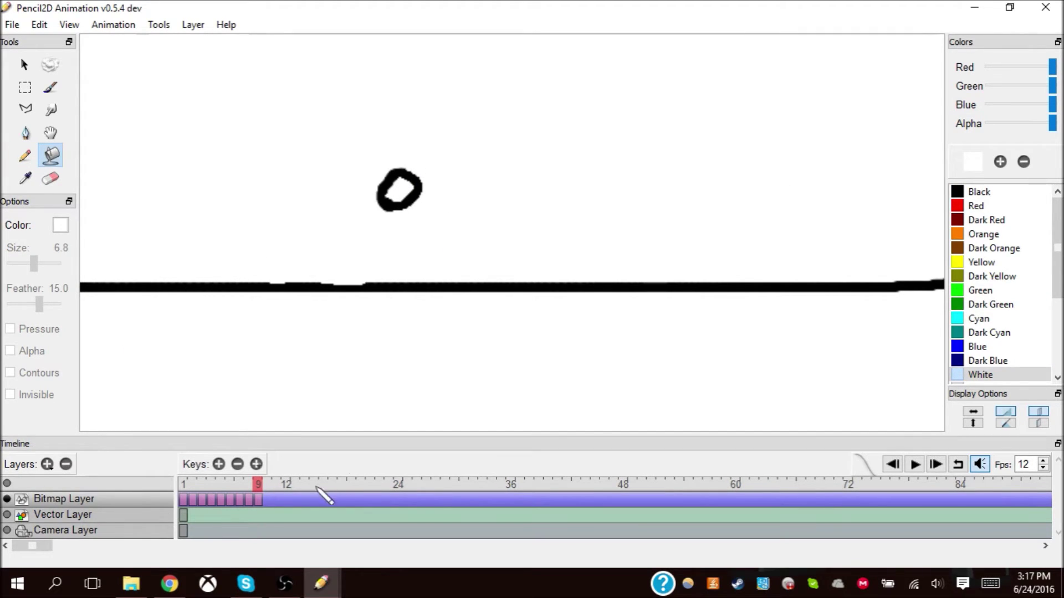
- Duplicate frame 9 as frame 10 and clear its oval with the Eraser and a white Paint Bucket fill
mouse_move(267, 483)
mouse_down()
mouse_move(248, 484)
mouse_move(259, 484)
mouse_up()
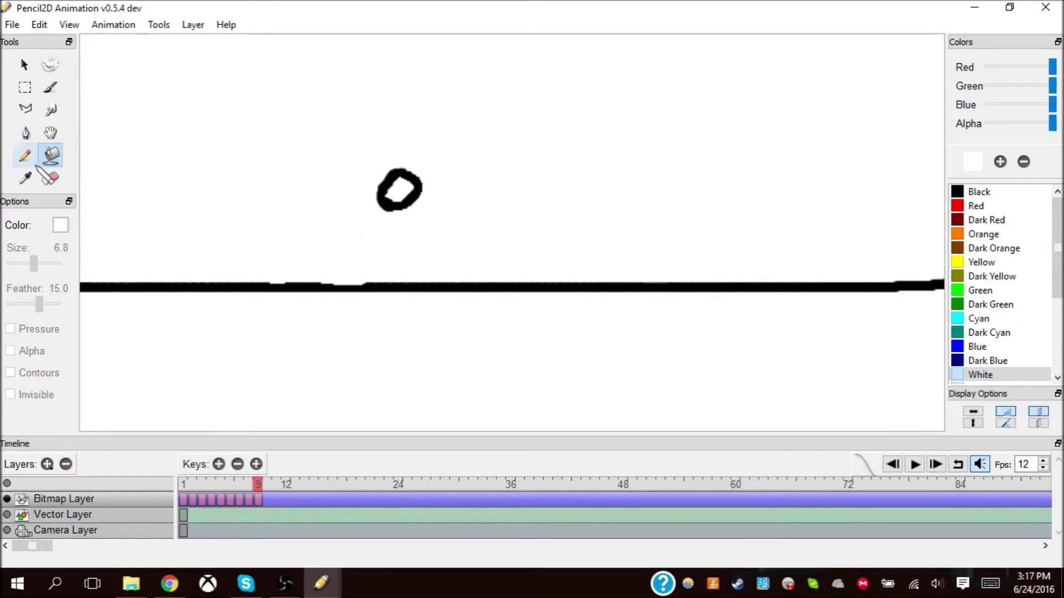
click(256, 464)
click(25, 64)
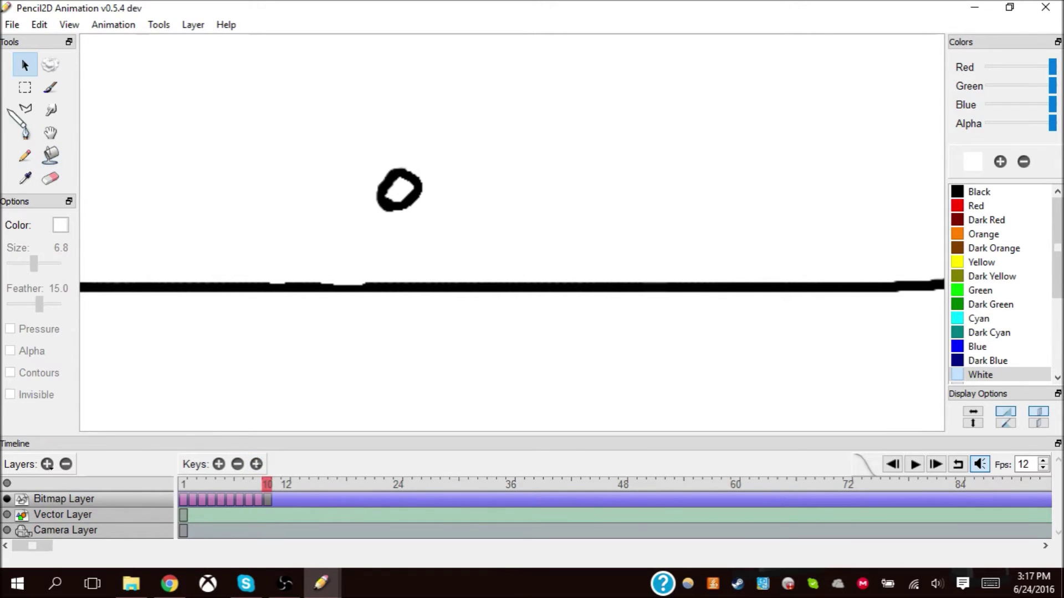
click(50, 178)
mouse_move(411, 166)
mouse_down()
mouse_move(389, 202)
mouse_move(410, 204)
mouse_move(419, 191)
mouse_move(447, 213)
mouse_up()
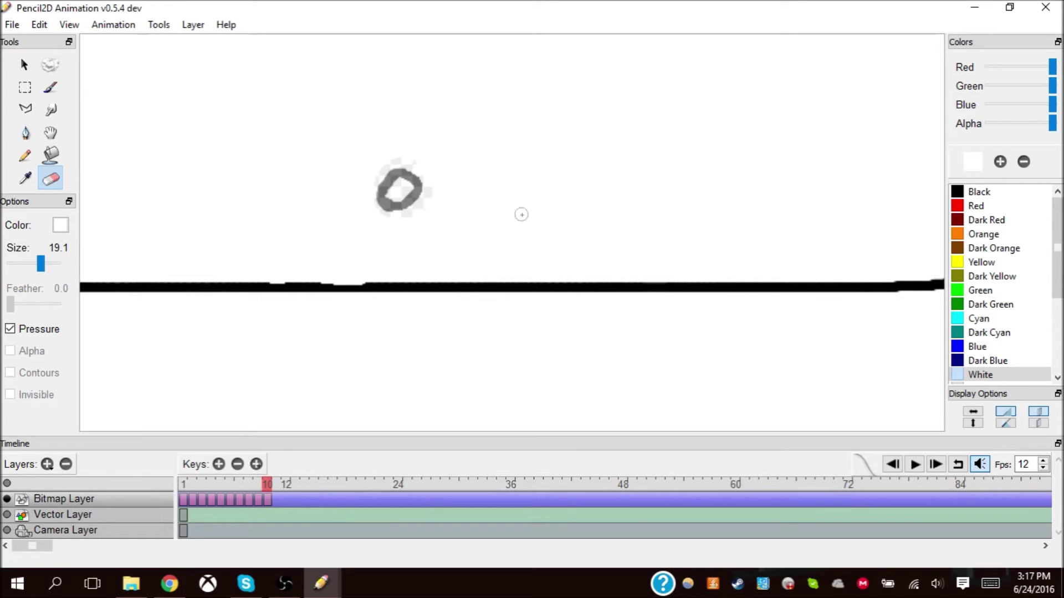
click(51, 156)
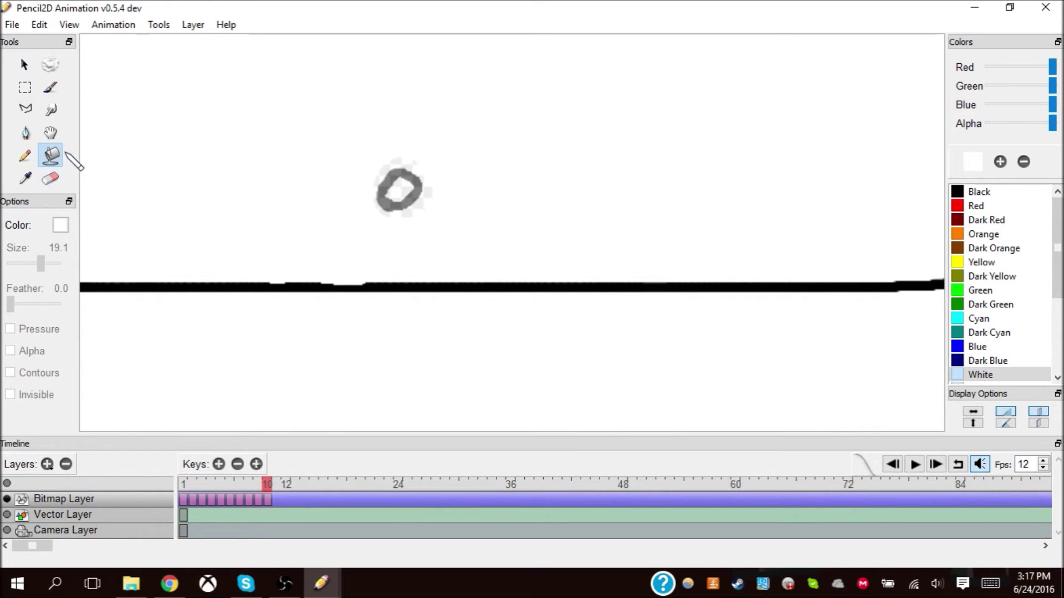
click(398, 169)
- On frame 10, draw a tilted black oval with the Pencil above and right of frame 9's oval
click(1032, 193)
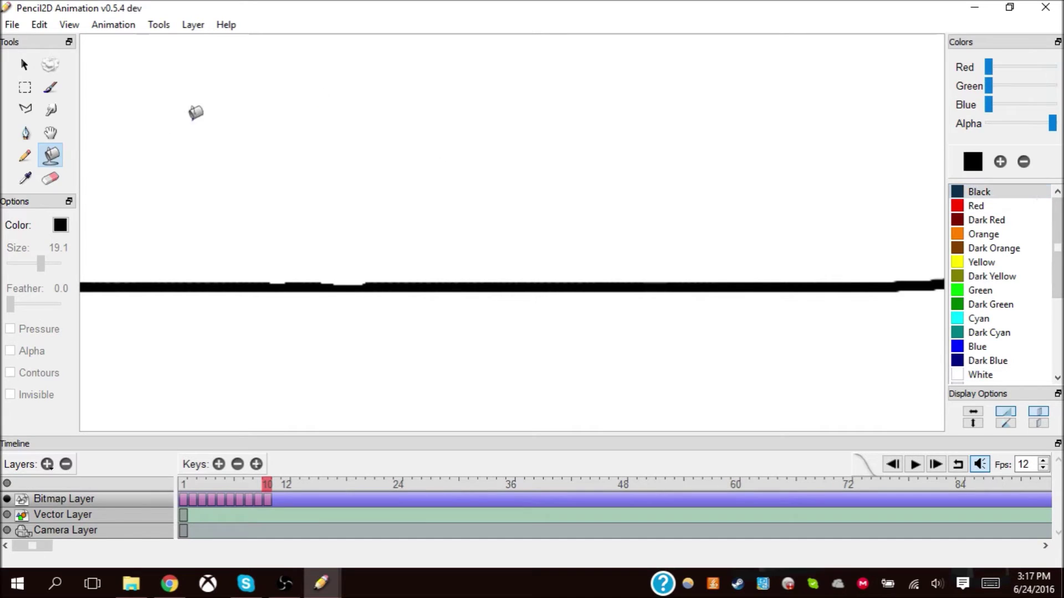
click(25, 156)
drag(265, 482, 273, 484)
mouse_move(420, 144)
mouse_down()
mouse_move(435, 176)
mouse_move(416, 142)
mouse_up()
- Erase the lower-left side of frame 10's oval, redraw it rounder with the black Pencil, and fill the erased areas white
mouse_move(271, 501)
mouse_down()
mouse_move(256, 499)
mouse_move(276, 498)
mouse_up()
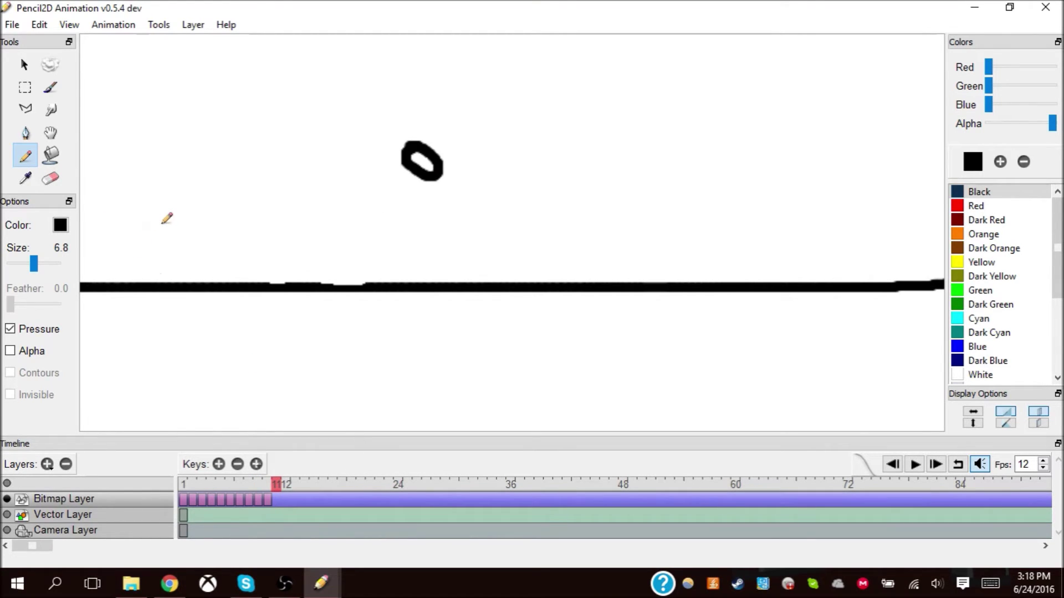
click(50, 179)
drag(413, 165, 415, 173)
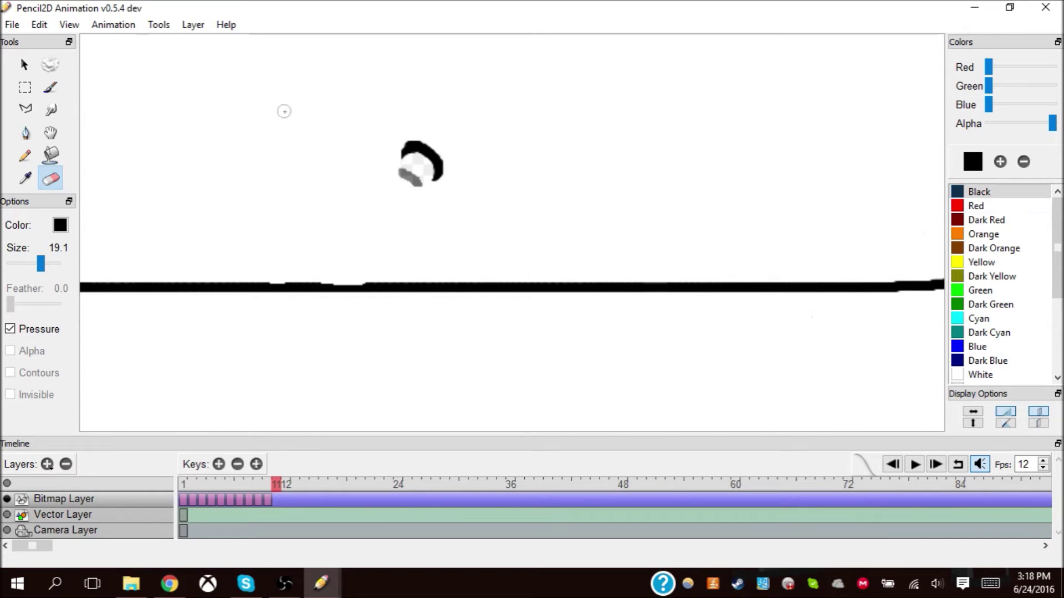
click(50, 87)
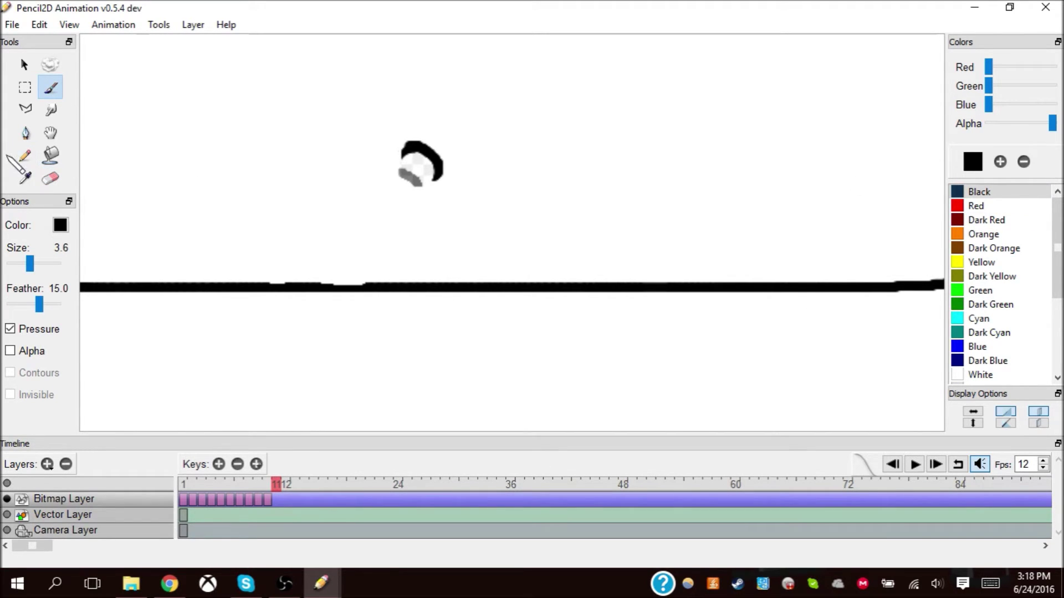
click(25, 156)
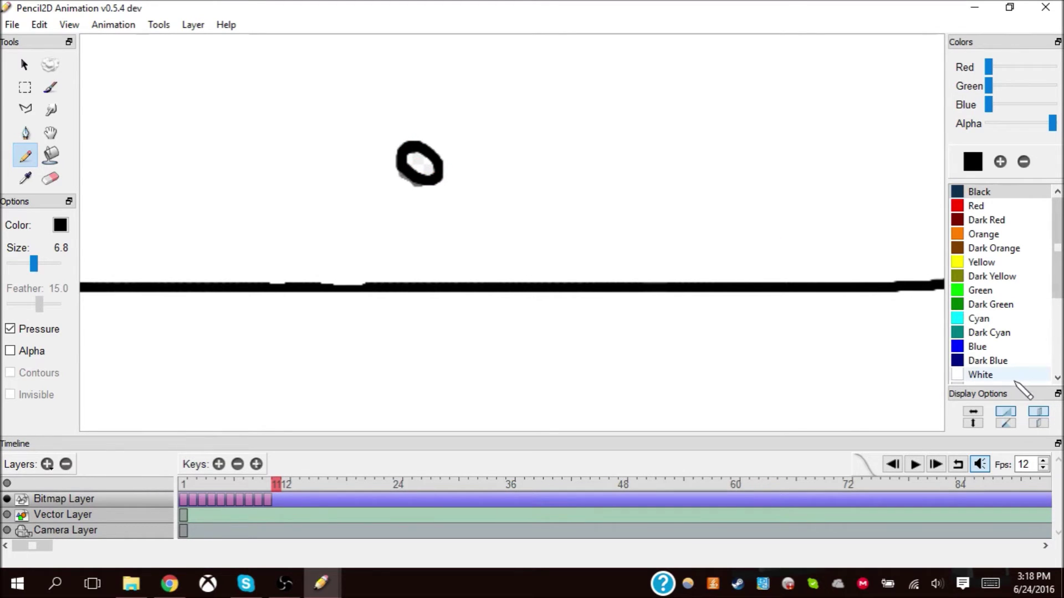
click(997, 375)
click(52, 157)
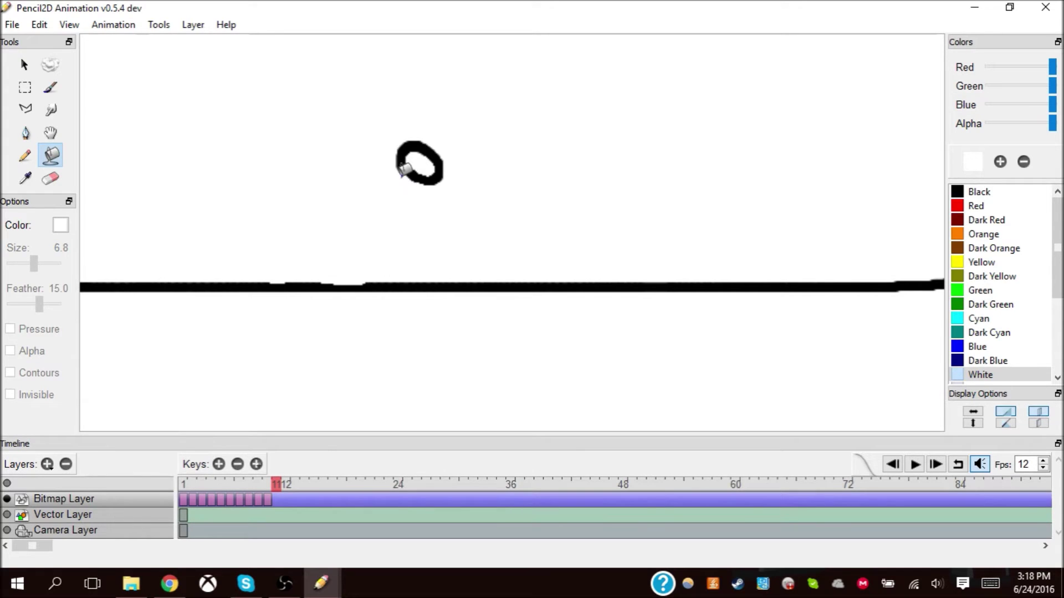
- Duplicate frame 10 as frame 11 and fade its oval with the Eraser
mouse_move(270, 488)
mouse_down()
mouse_move(258, 485)
mouse_move(276, 486)
mouse_up()
key(q)
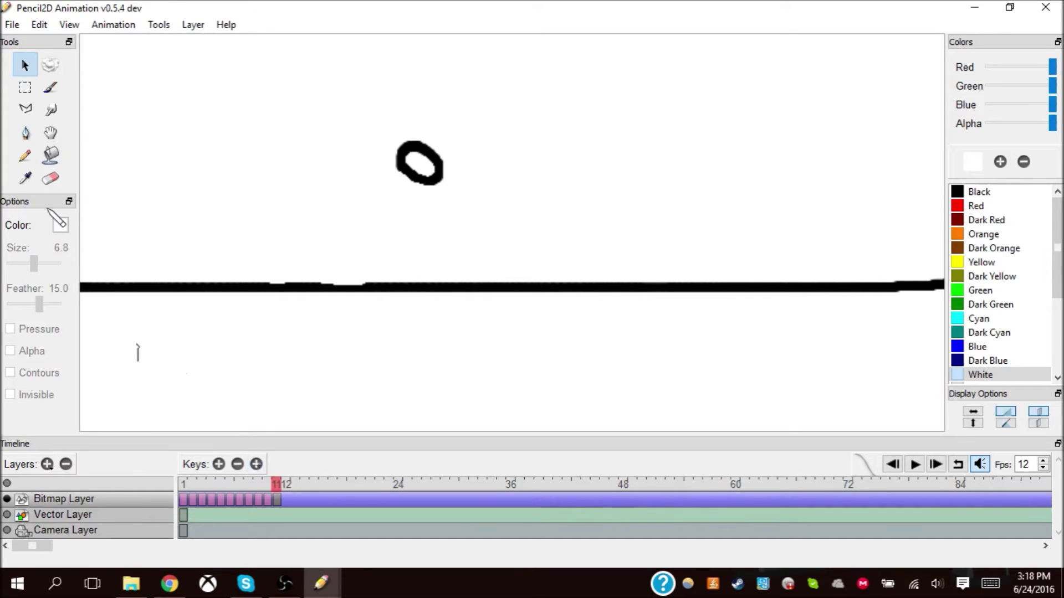
click(50, 178)
mouse_move(426, 145)
mouse_down()
mouse_move(406, 151)
mouse_move(422, 178)
mouse_move(427, 156)
mouse_up()
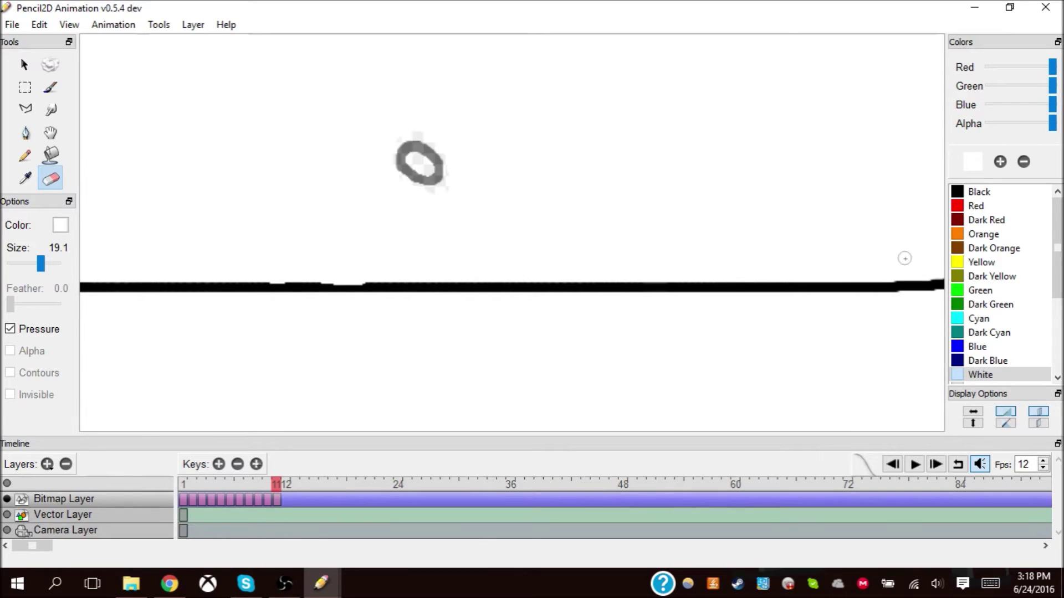
- On frame 11, draw a black oval with the Pencil just above and right of the faded oval
click(1022, 194)
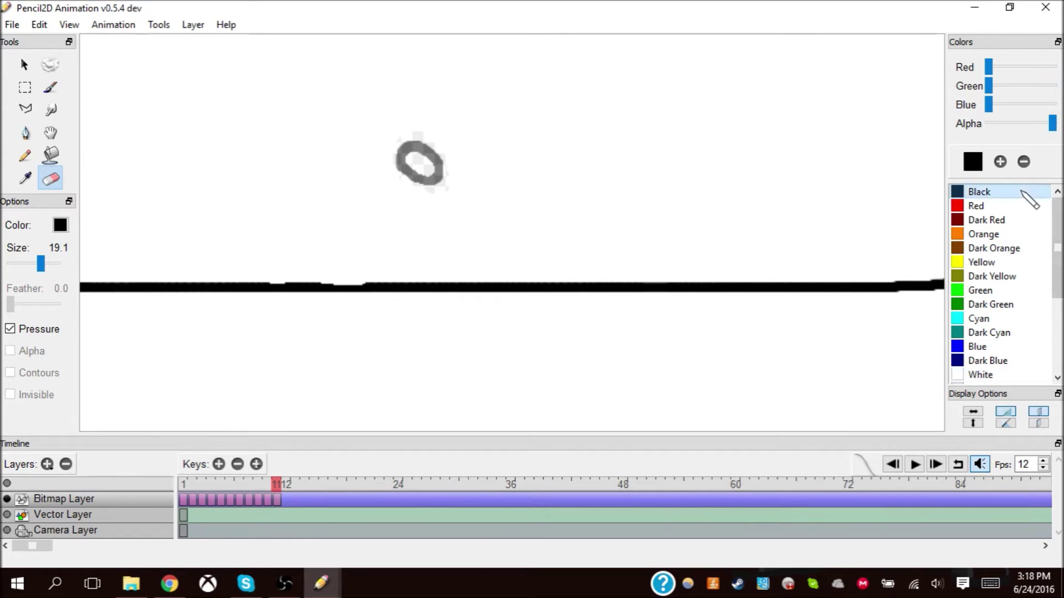
click(49, 87)
click(25, 156)
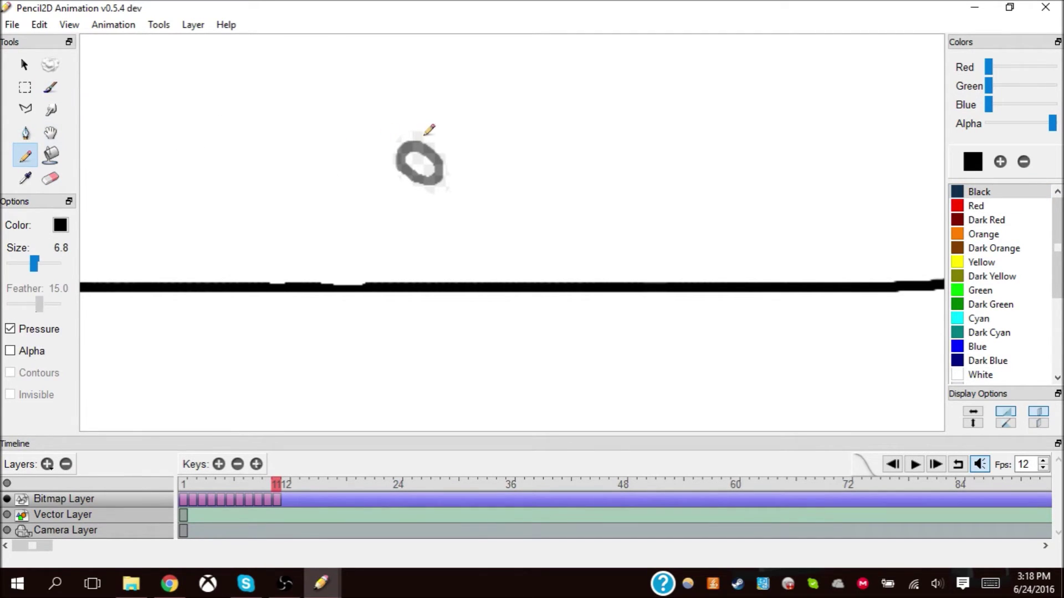
mouse_move(436, 129)
mouse_down()
mouse_move(448, 156)
mouse_move(473, 150)
mouse_move(471, 130)
mouse_move(439, 120)
mouse_up()
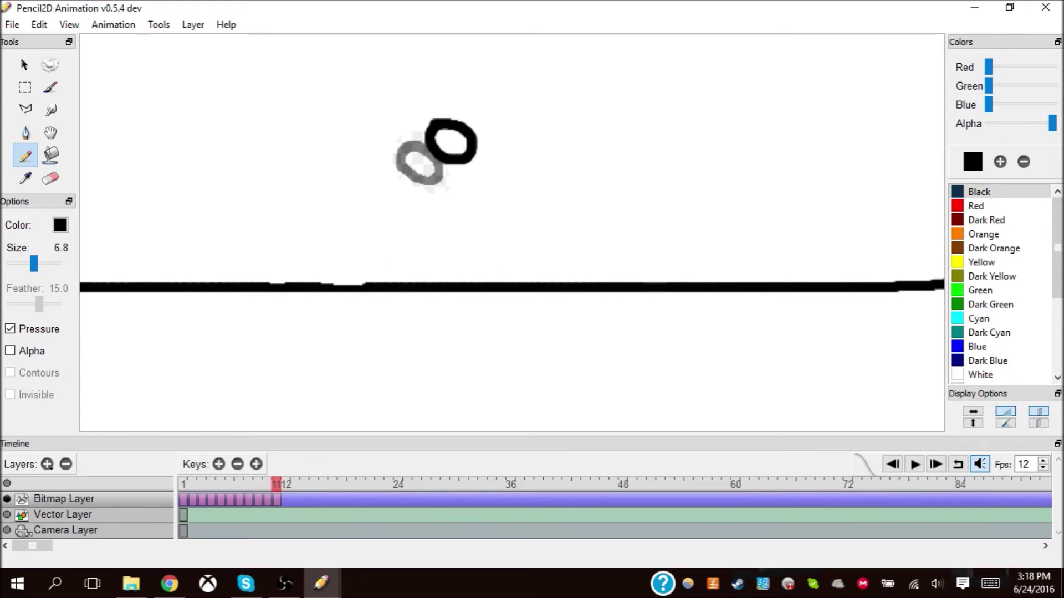
- Fill the faded oval and erased area on frame 11 white with the Paint Bucket, and restore black as the colour
click(979, 375)
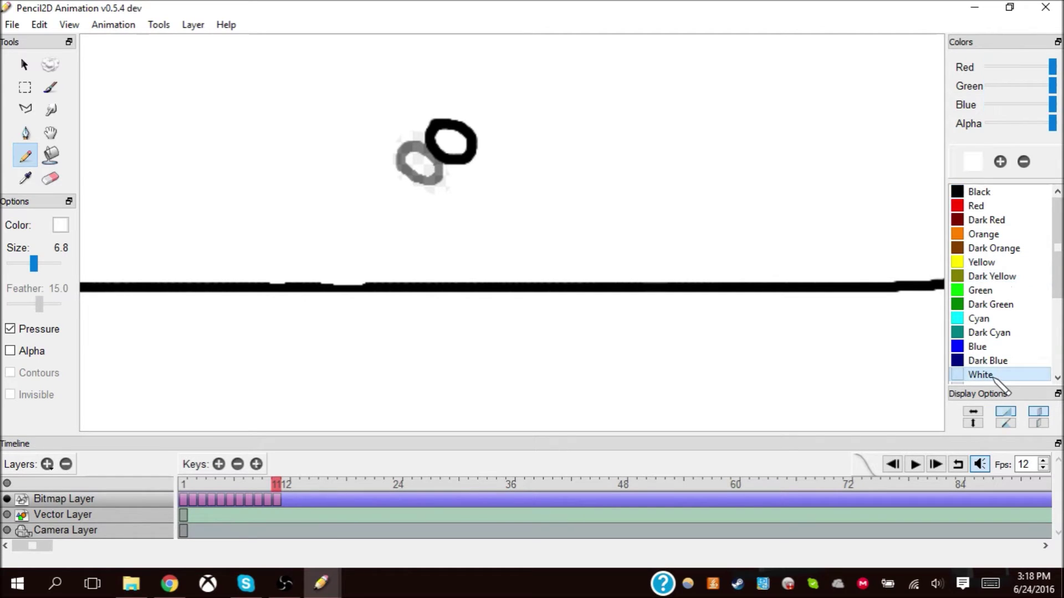
click(51, 156)
click(423, 138)
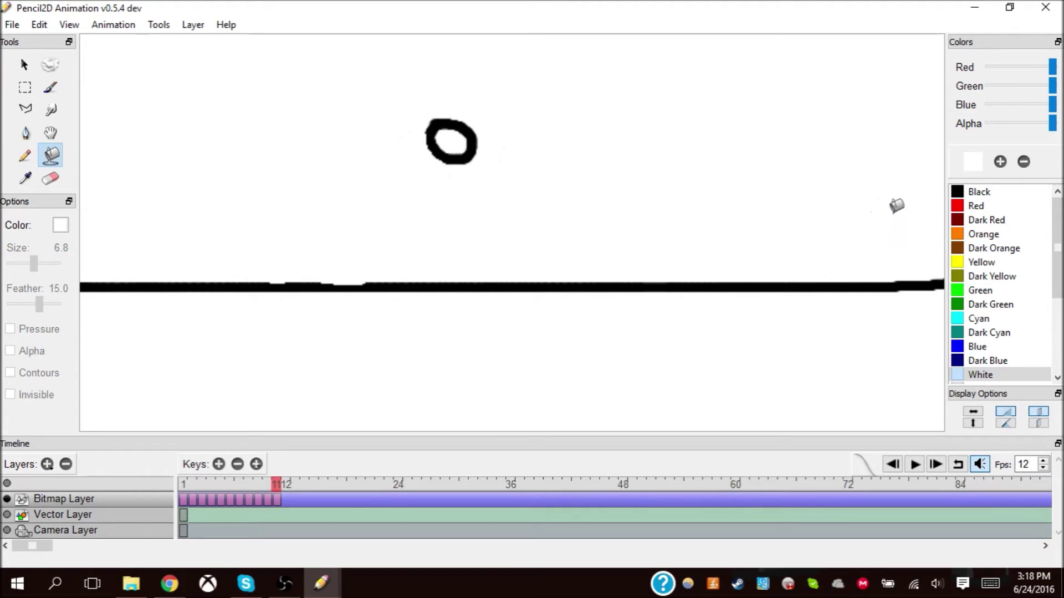
click(978, 192)
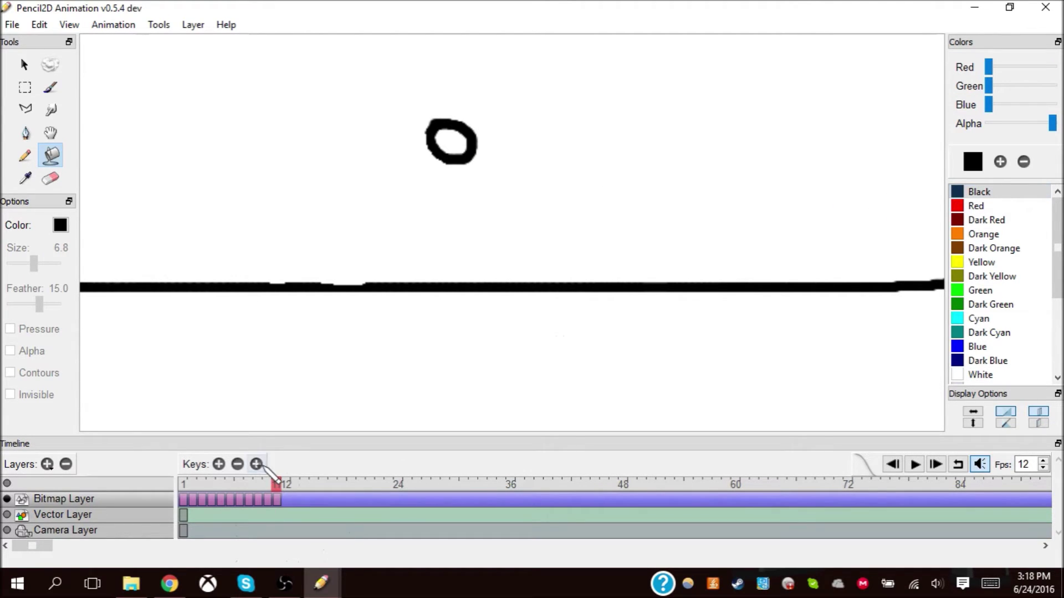
- Duplicate frame 11 as frame 12 and remove its oval by erasing over it and filling it white
click(285, 490)
click(24, 65)
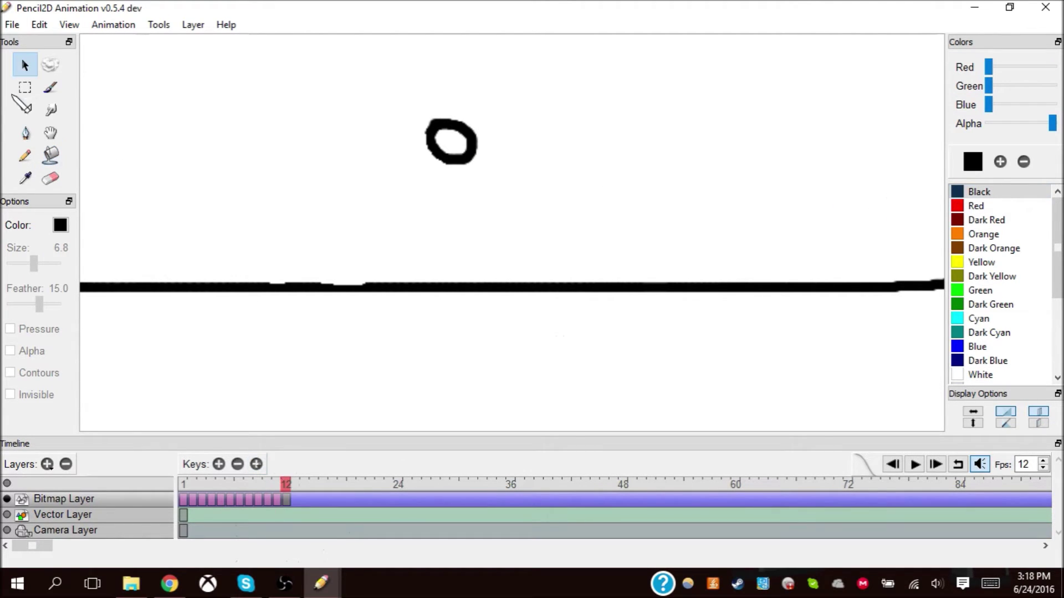
click(45, 177)
mouse_move(461, 114)
mouse_down()
mouse_move(430, 142)
mouse_move(445, 156)
mouse_move(467, 154)
mouse_move(483, 136)
mouse_up()
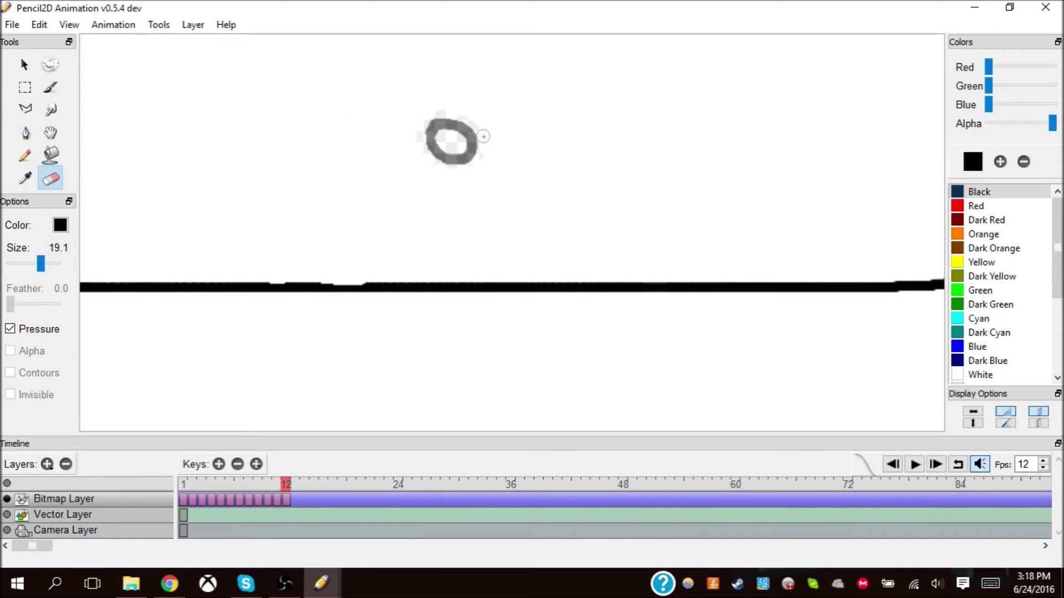
click(980, 374)
click(51, 155)
click(466, 134)
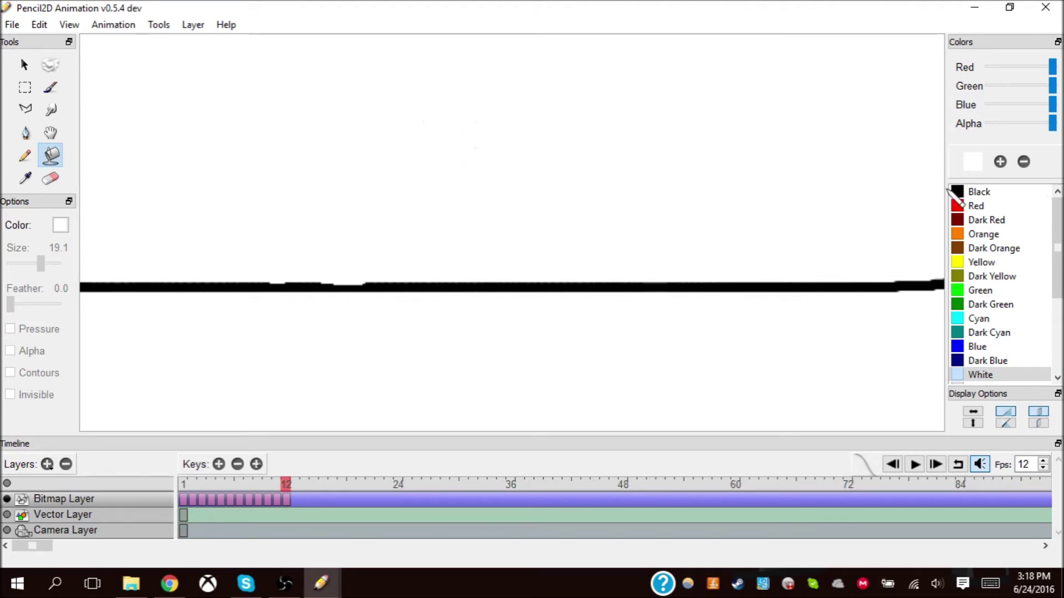
- On frame 12, draw a small black circle with the Pencil just below and right of frame 11's oval position
click(975, 192)
click(29, 158)
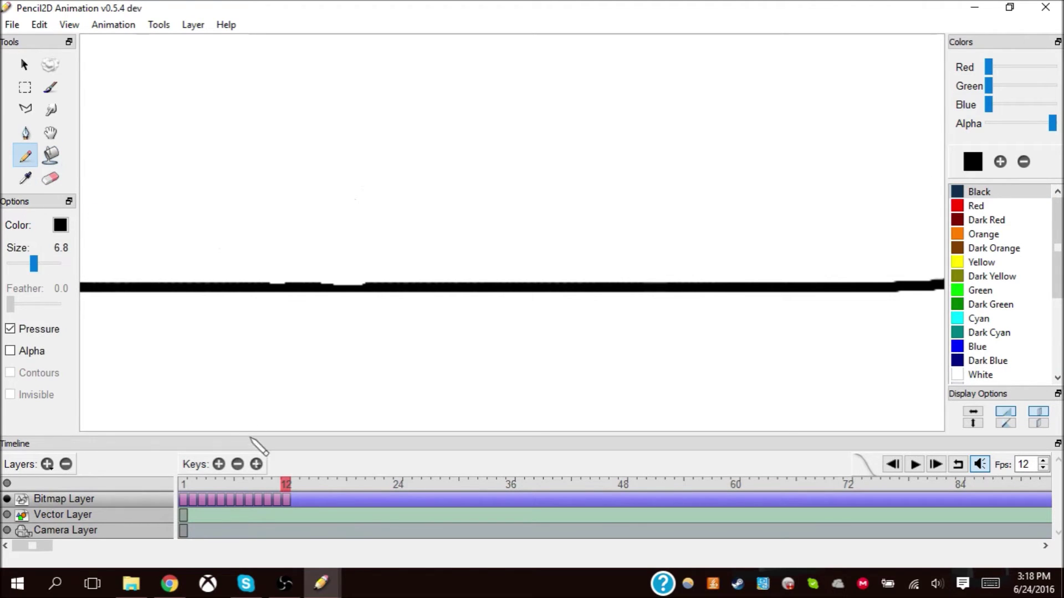
click(276, 480)
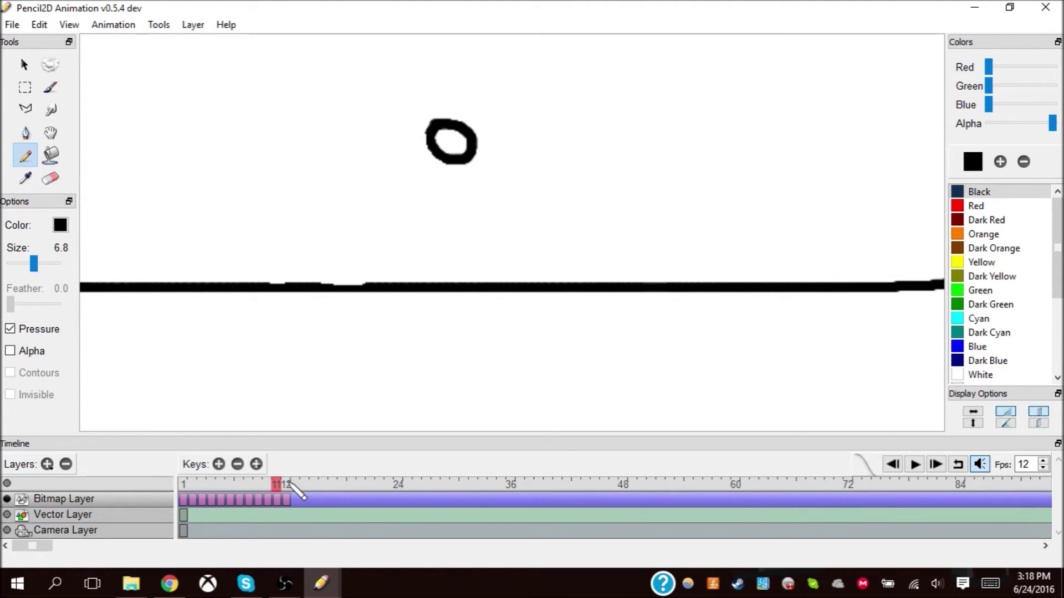
click(286, 483)
mouse_move(466, 159)
mouse_down()
mouse_move(470, 187)
mouse_move(490, 184)
mouse_move(498, 168)
mouse_move(472, 151)
mouse_up()
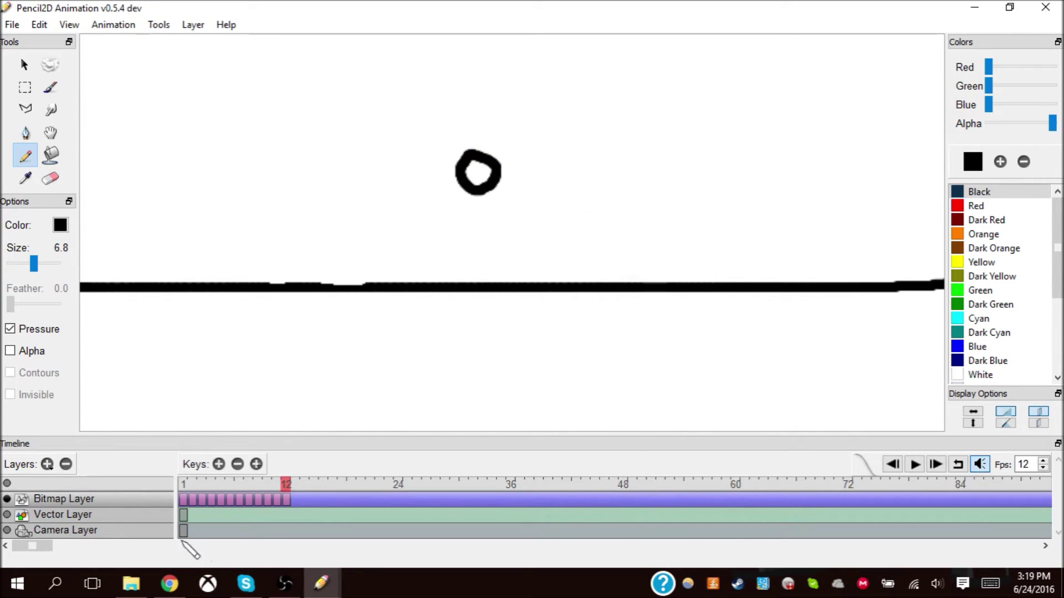
- Play the animation from frame 1 to review the ball's bounce
mouse_move(188, 490)
mouse_down()
mouse_move(297, 495)
mouse_move(192, 496)
mouse_up()
click(182, 489)
click(915, 465)
click(915, 464)
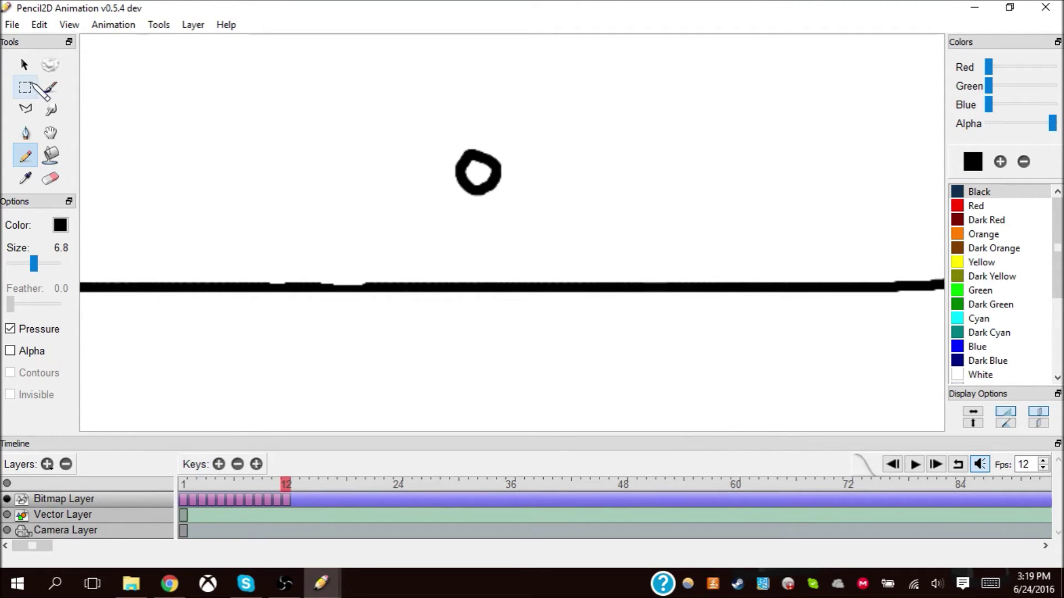
- Select the ball on frame 12, move it slightly right, and fill the leftover marks beside it white
click(32, 83)
drag(450, 140, 515, 203)
click(25, 65)
drag(452, 170, 488, 163)
click(641, 181)
click(1016, 374)
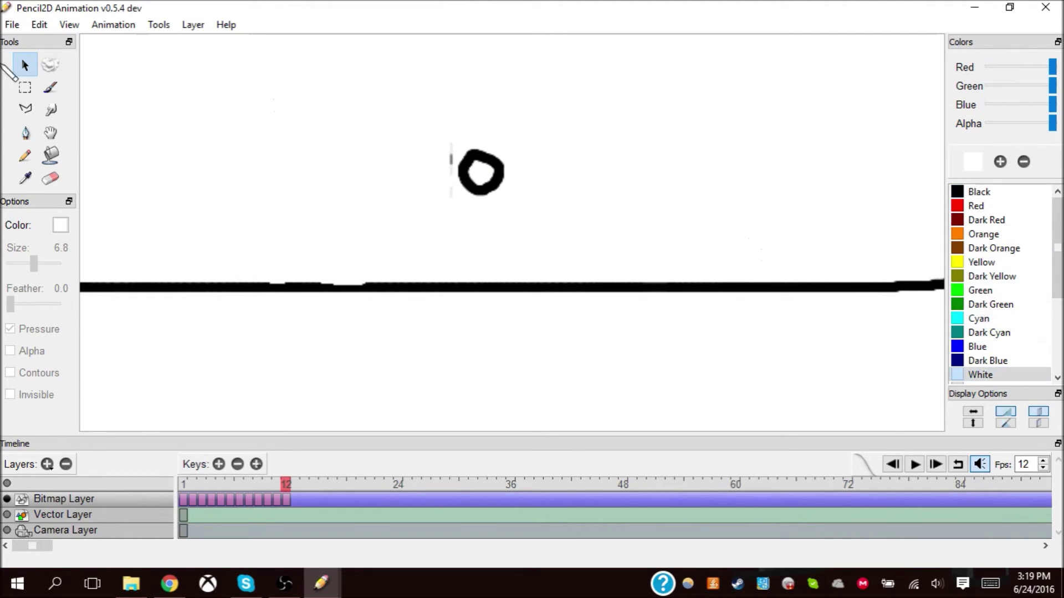
click(51, 155)
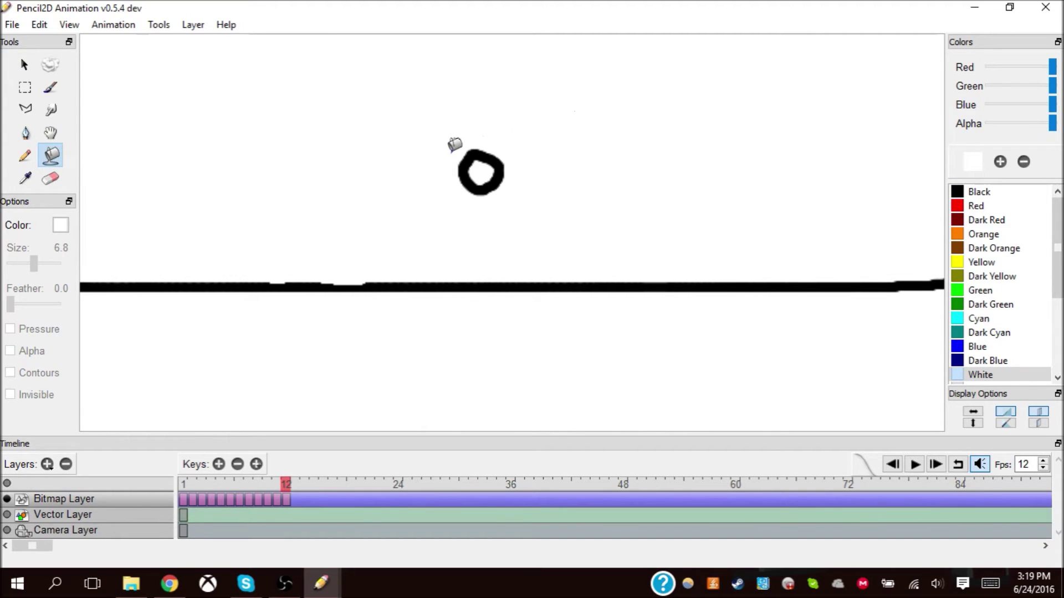
drag(283, 485, 290, 486)
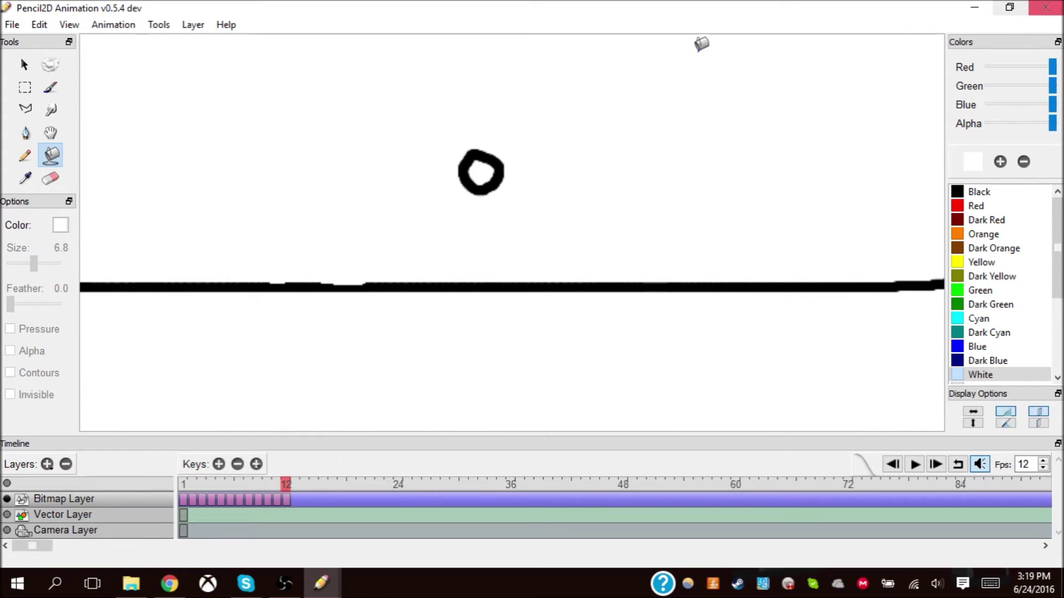
- Save the project as Ball Tutorial in PCL format in the Downloads folder
click(12, 24)
click(19, 110)
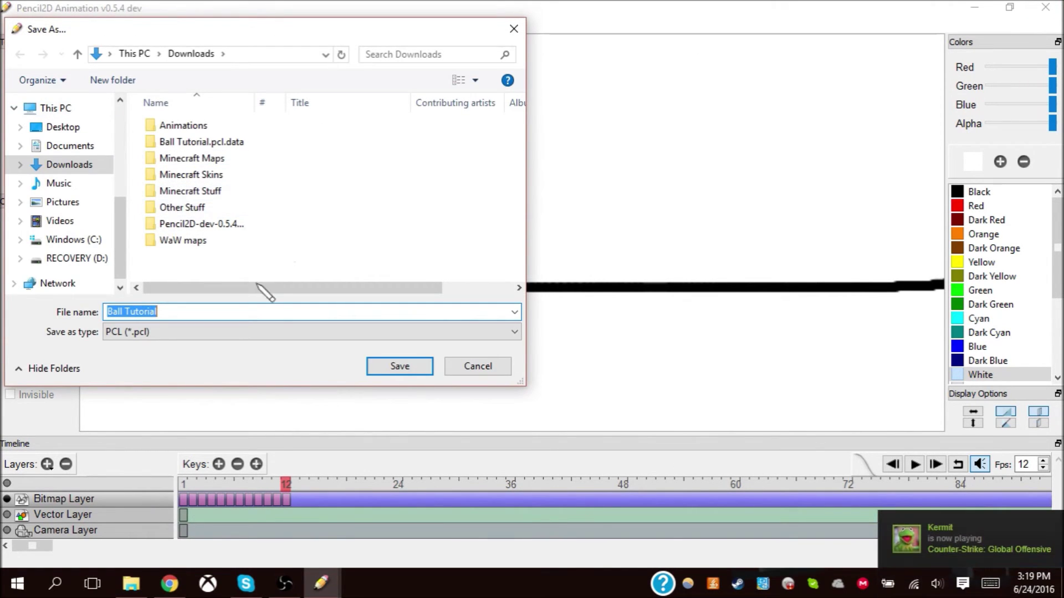
click(400, 366)
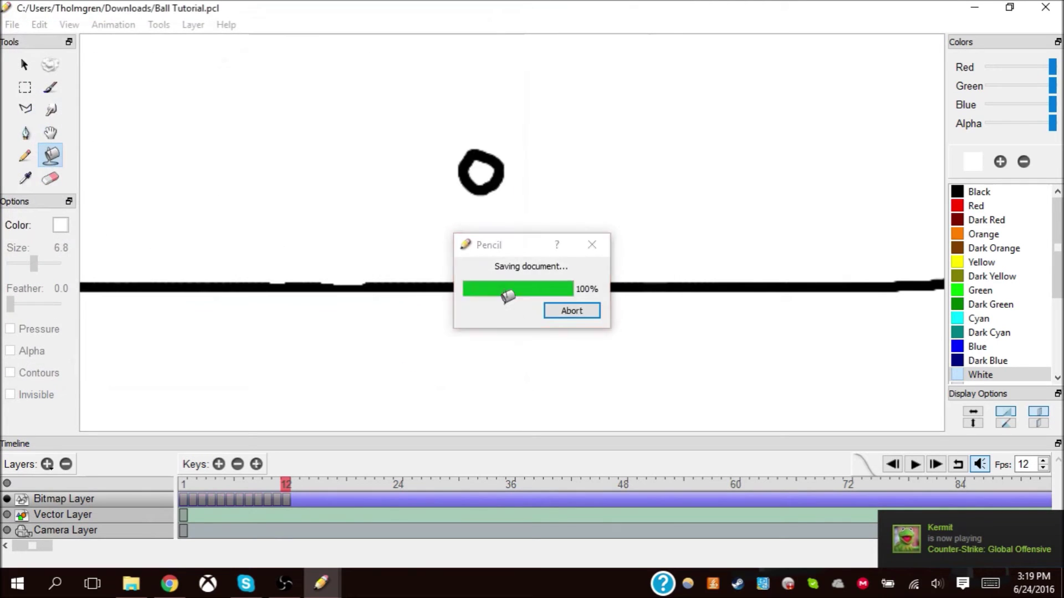
- Start an image sequence export and create a folder named Ball Tutorial in Downloads for it
click(12, 25)
mouse_move(62, 155)
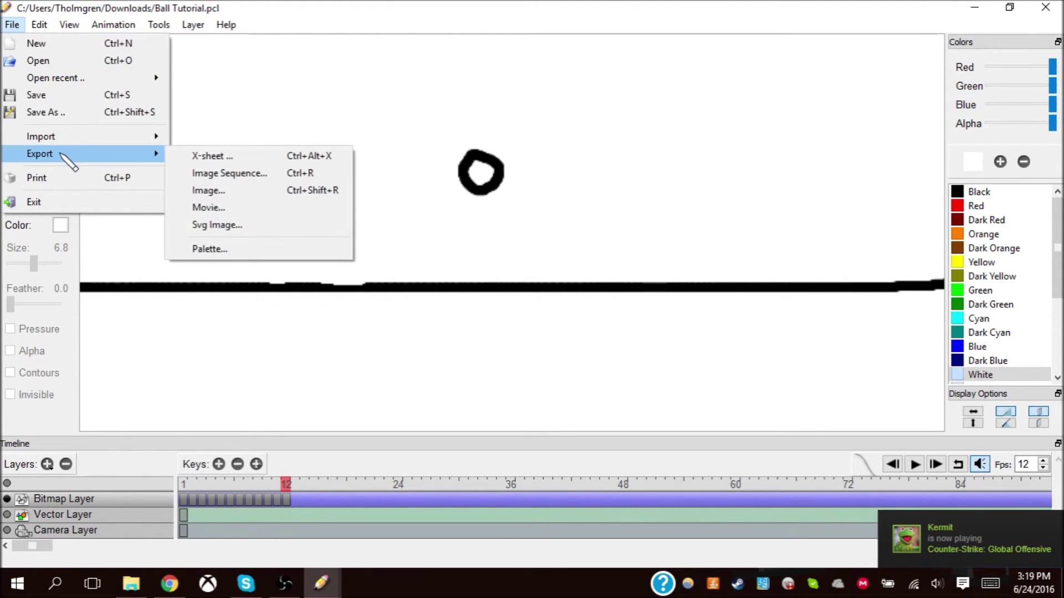
click(246, 175)
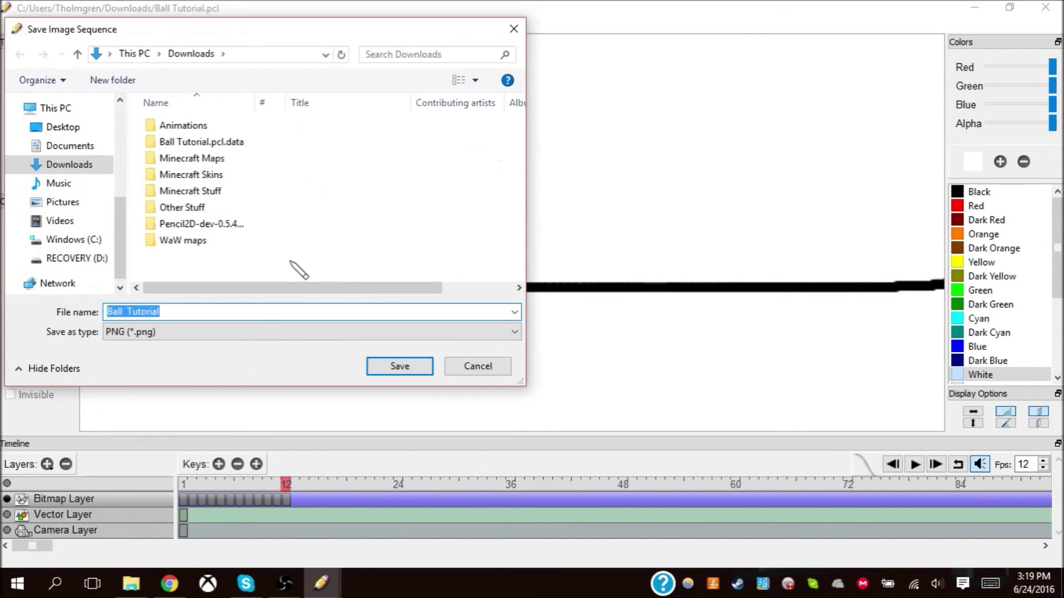
right_click(216, 263)
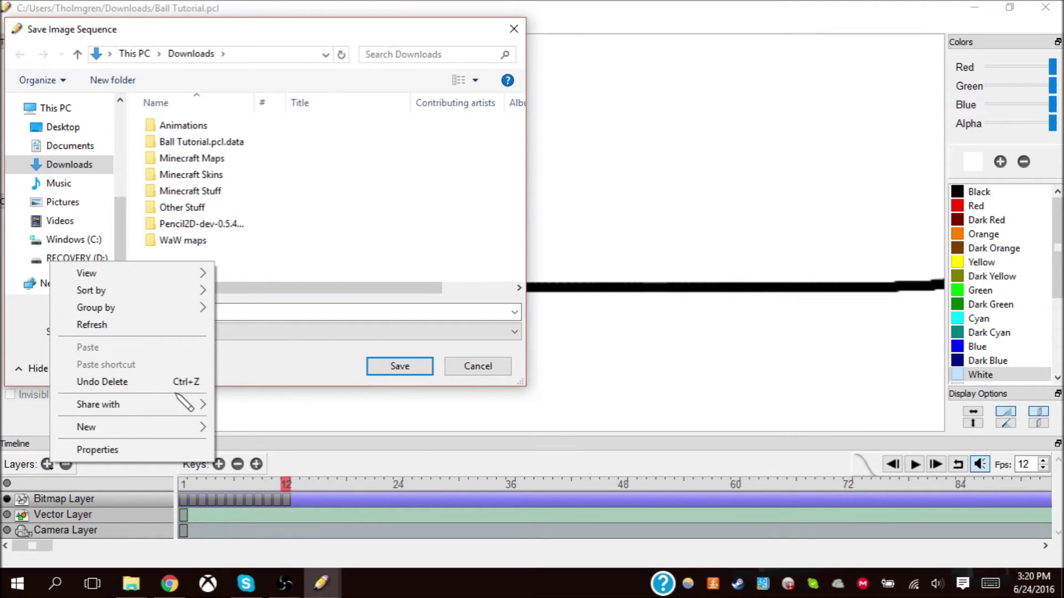
mouse_move(202, 427)
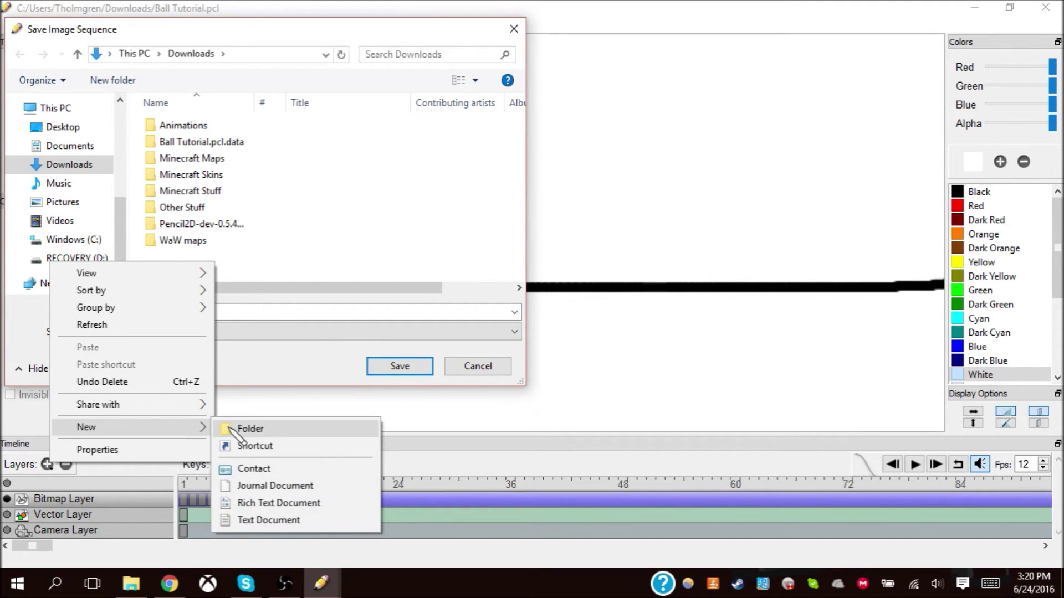
click(238, 428)
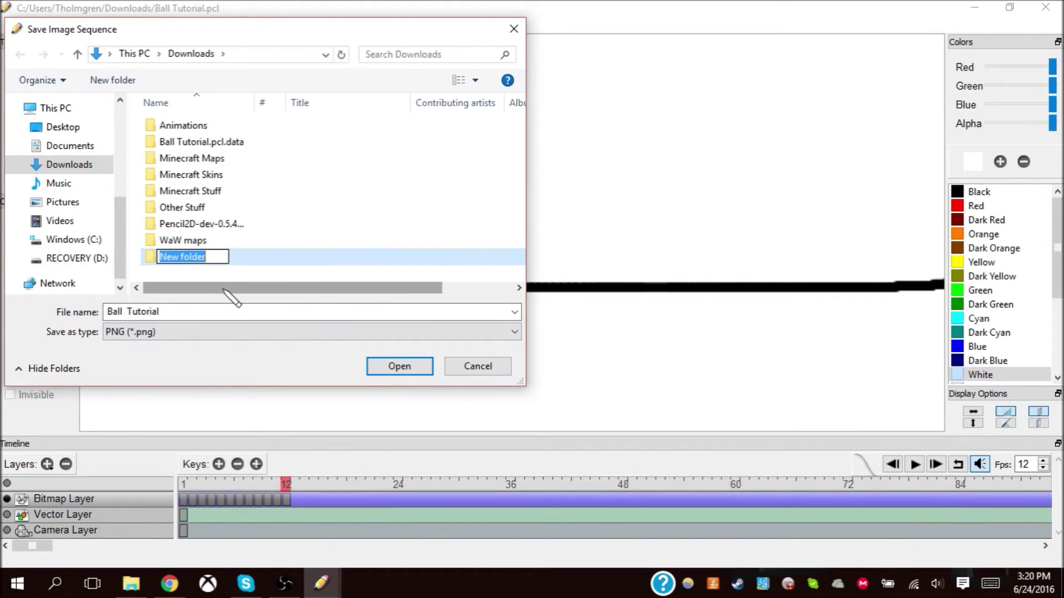
key(BackSpace)
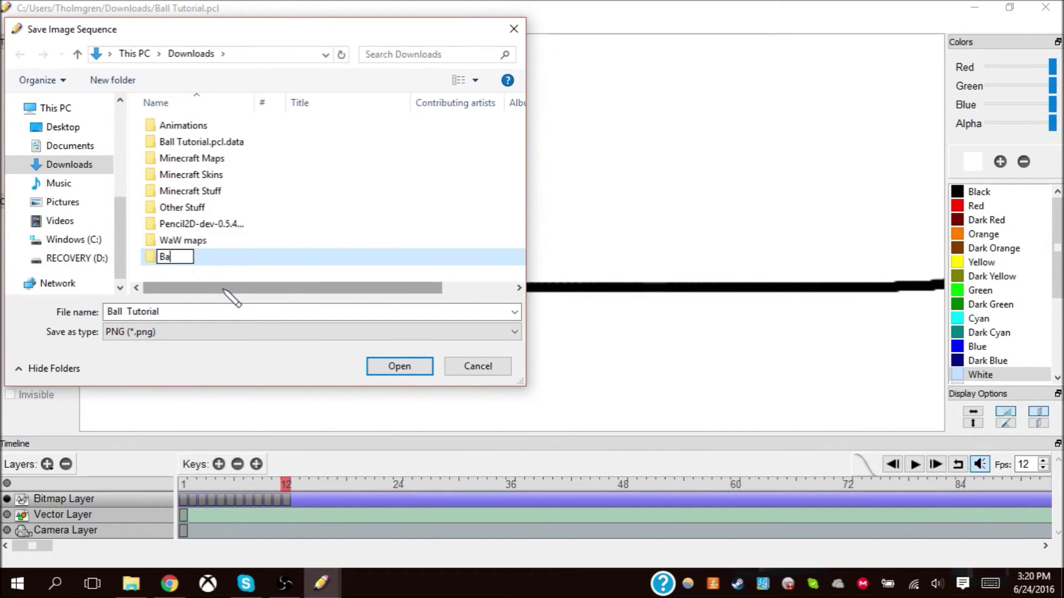
text(Ball tutorial)
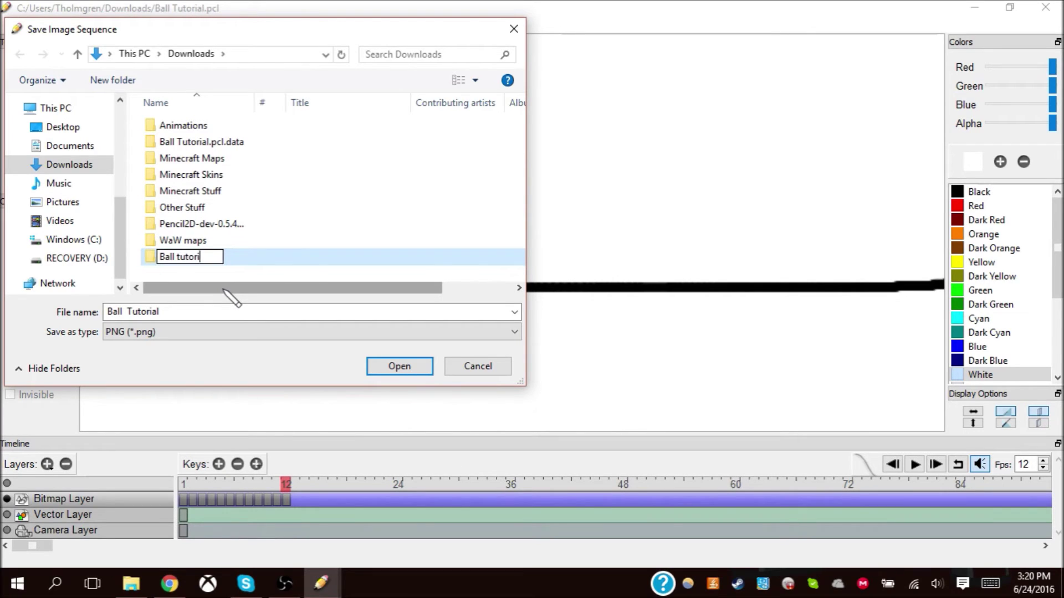
key(BackSpace)
key(BackSpace)
text(utorial)
key(Return)
- Export the image sequence into the Ball Tutorial folder as PNG at 1109 by 510 resolution
key(Return)
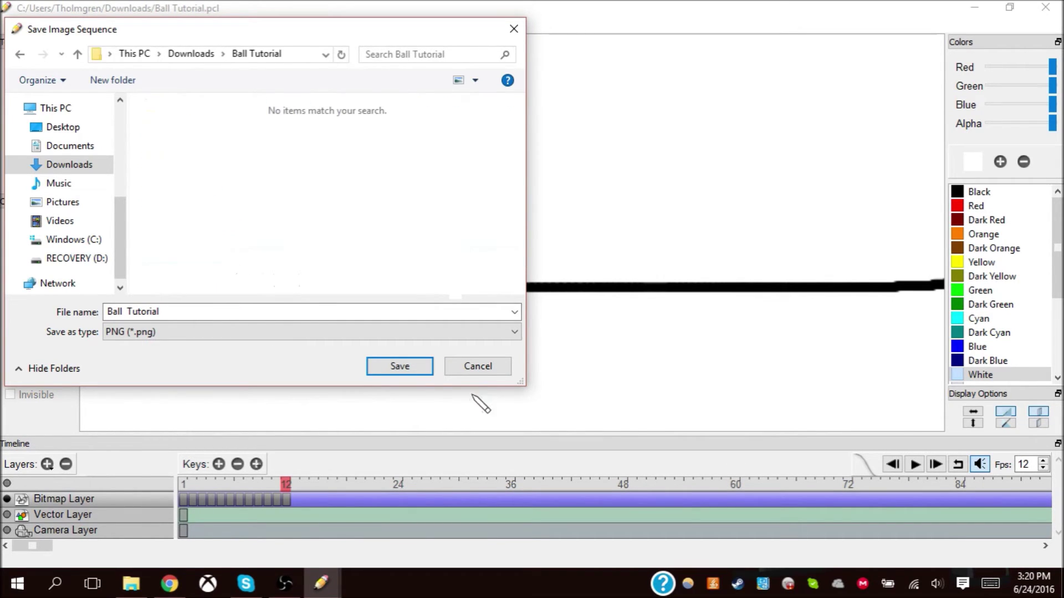
click(401, 367)
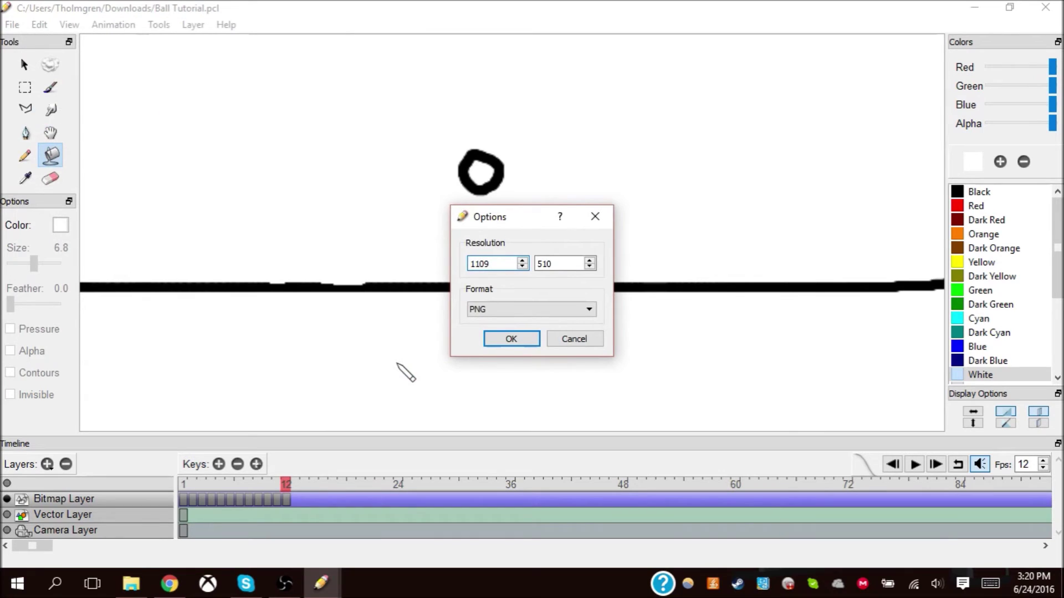
click(512, 340)
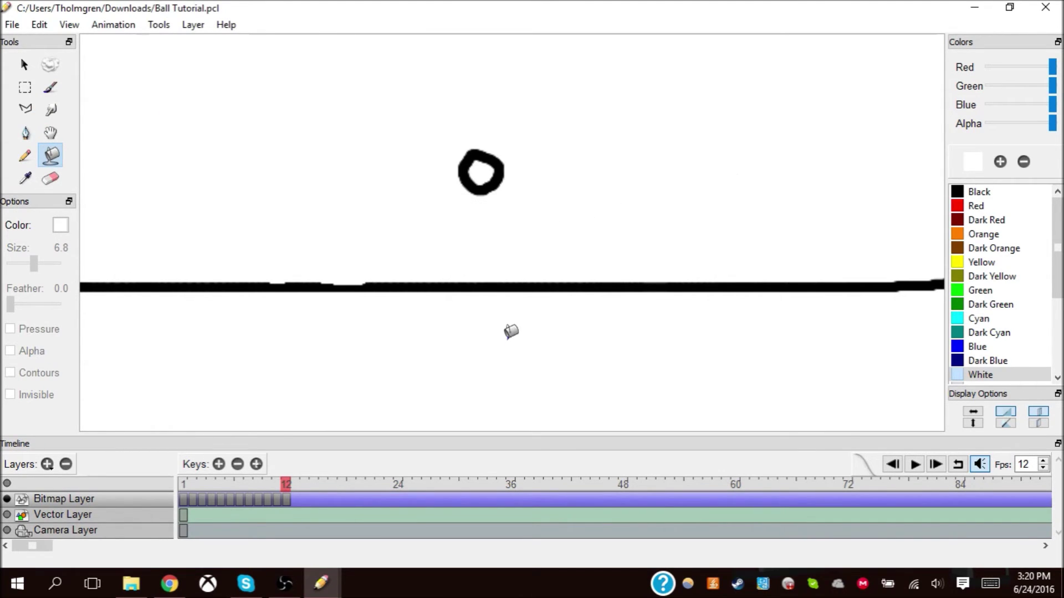
- Close Pencil2D and look through the frame images in the Ball Tutorial.pcl.data folder in Downloads
click(1046, 8)
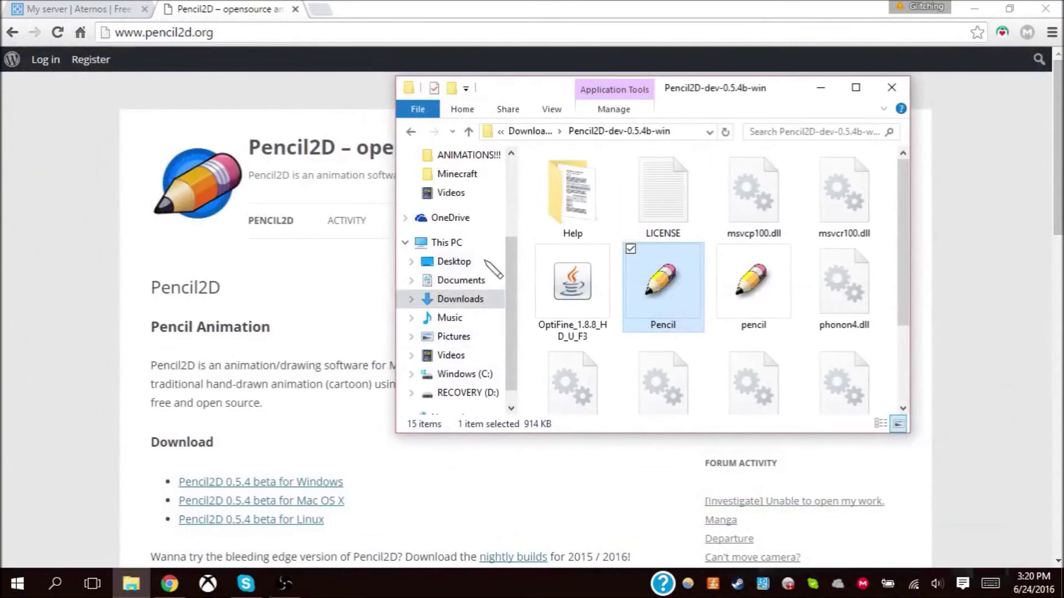
click(454, 299)
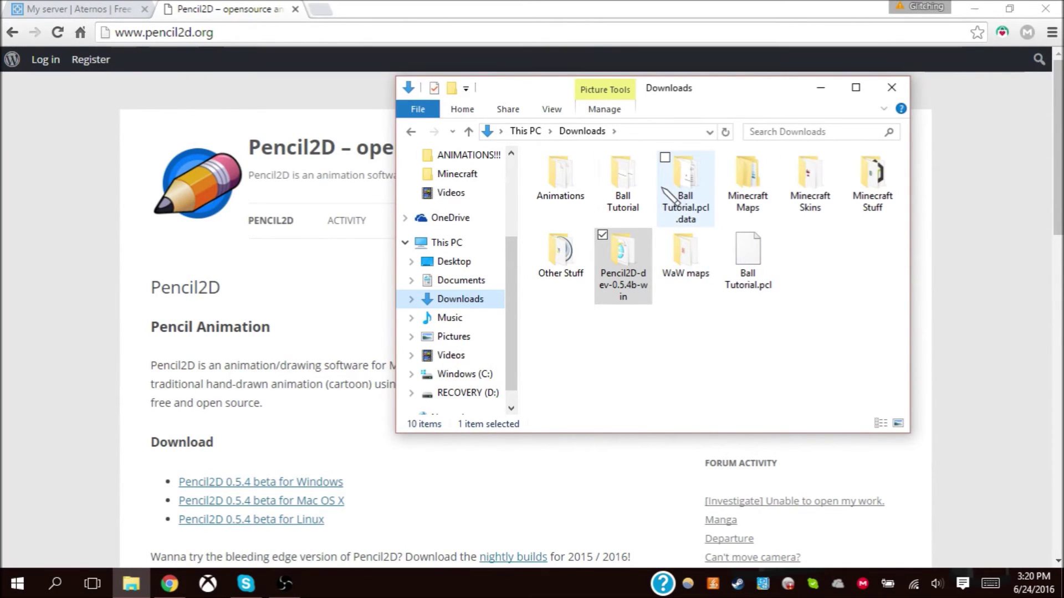
double_click(682, 186)
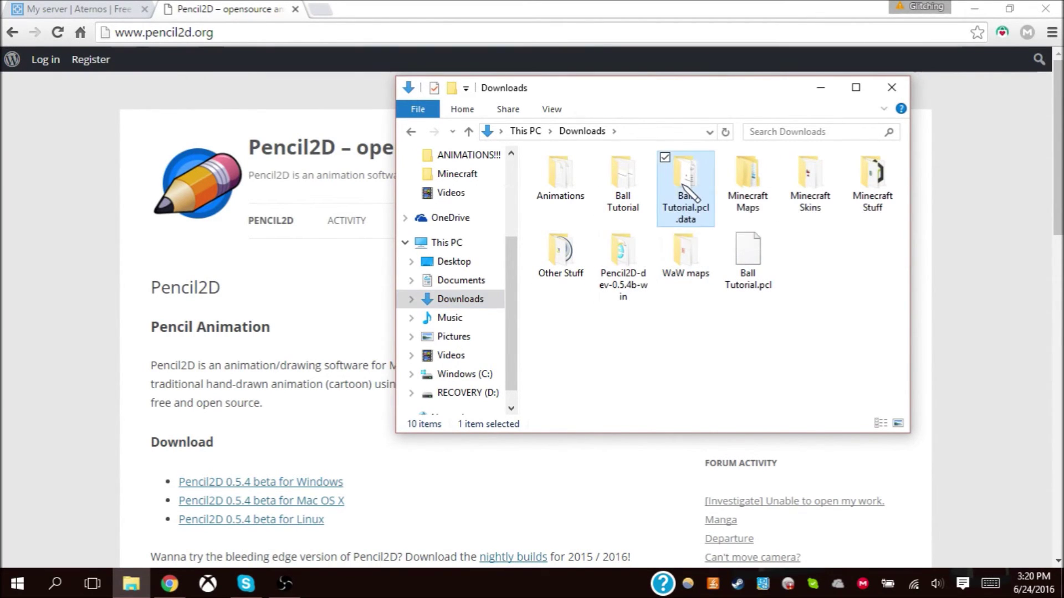
scroll(670, 266, down, 2)
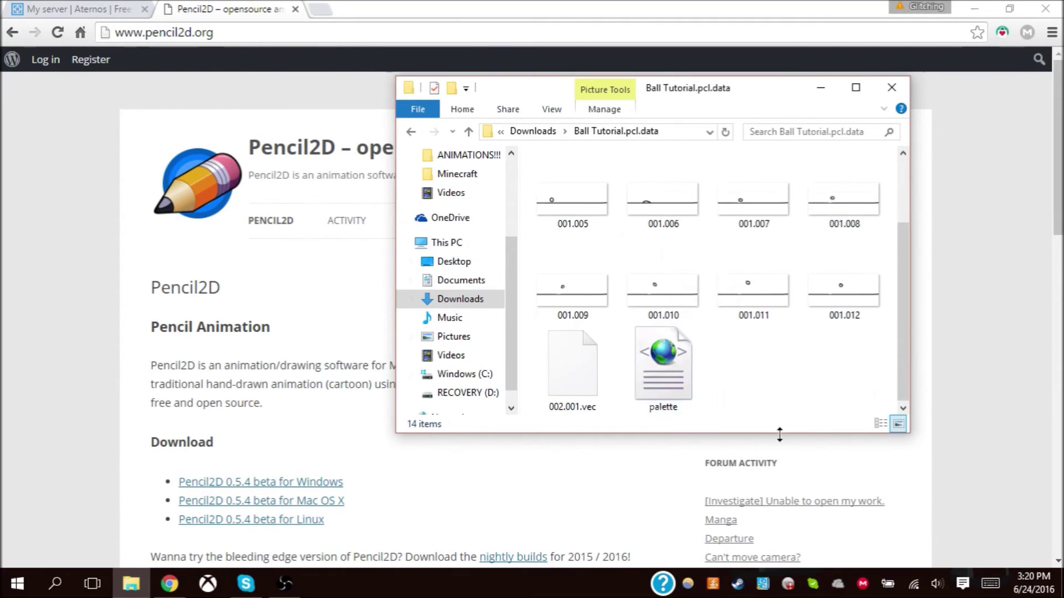
scroll(756, 377, up, 2)
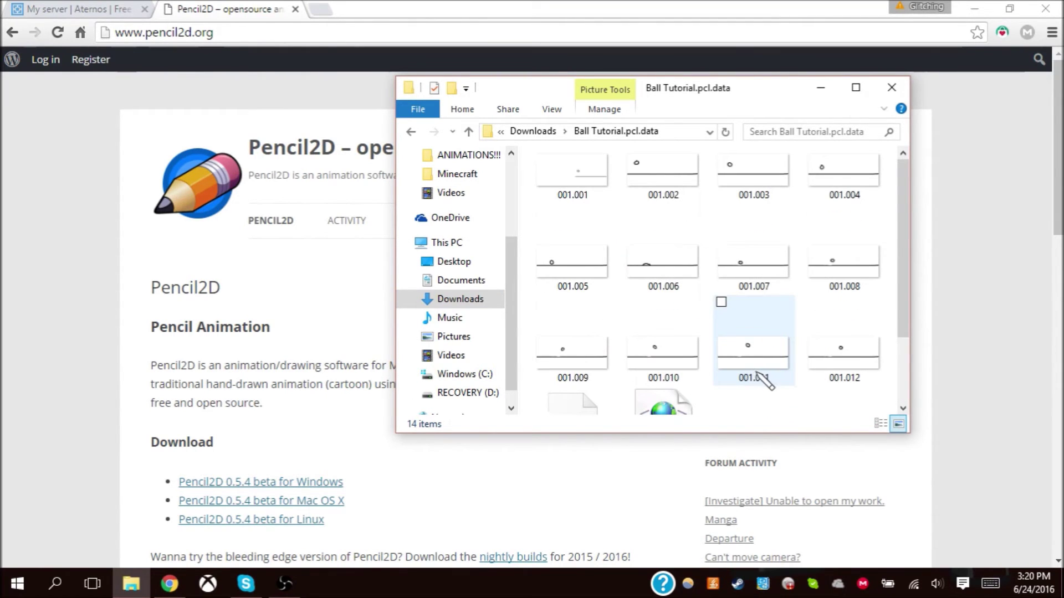
- Search Windows for Movie Maker and launch it
click(55, 583)
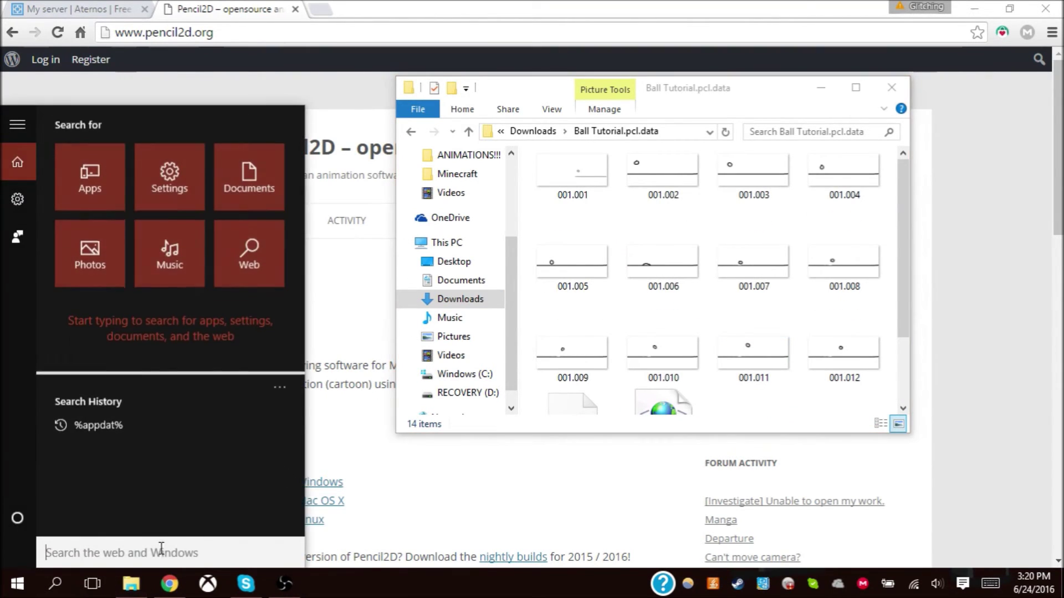
text(W)
key(BackSpace)
text(Movi )
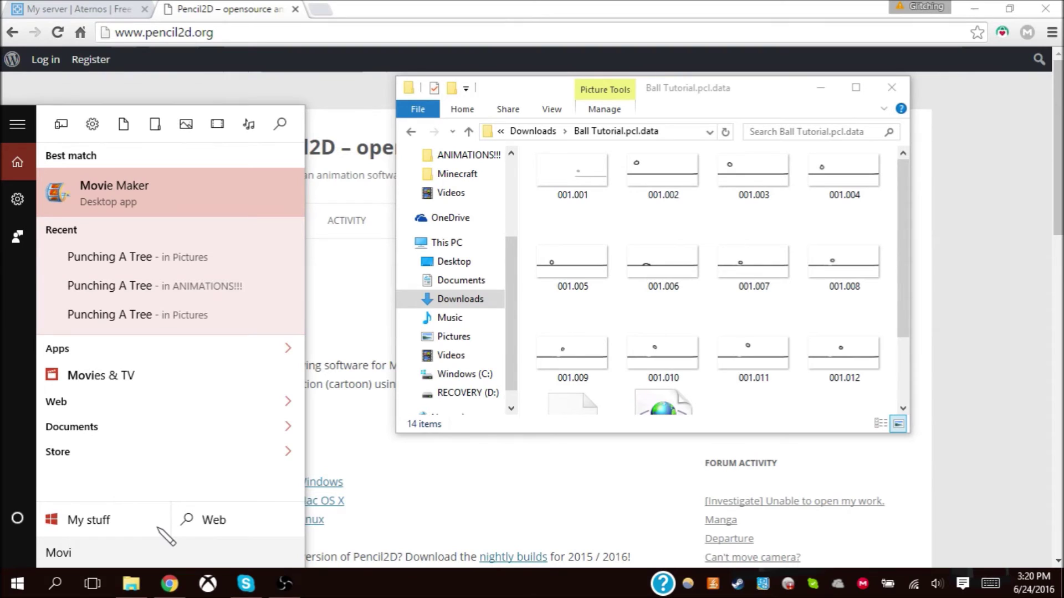
text(e e)
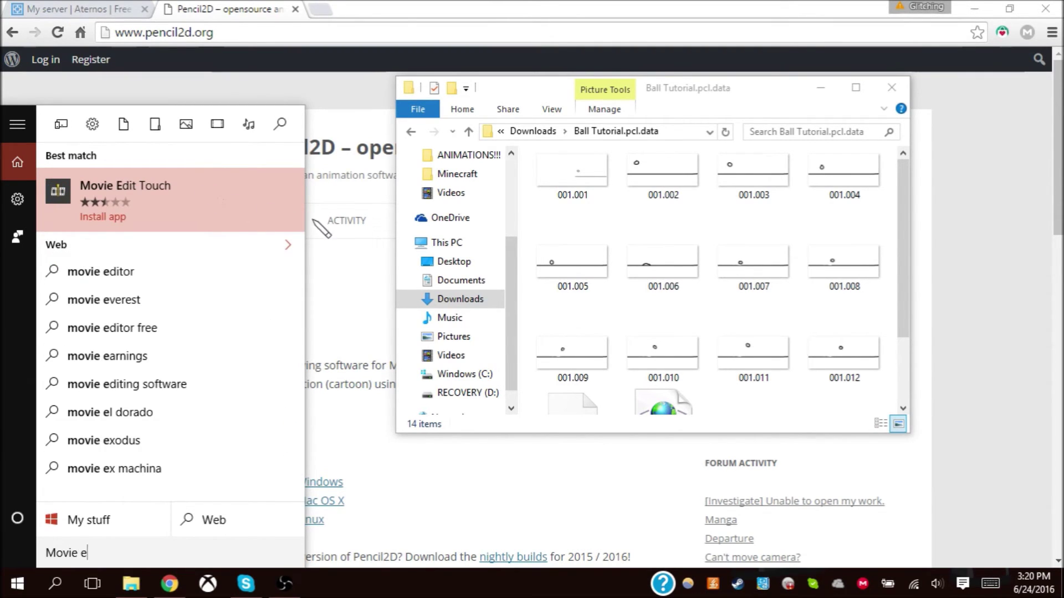
key(BackSpace)
key(BackSpace)
click(195, 204)
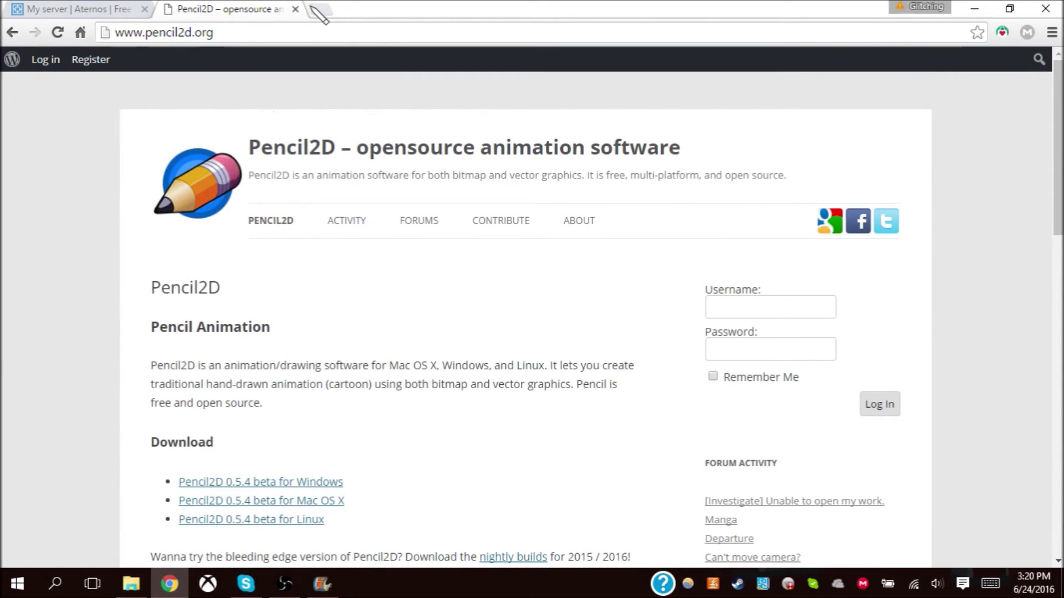
- Close the Pencil2D website tab and the browser window
click(296, 9)
click(1042, 8)
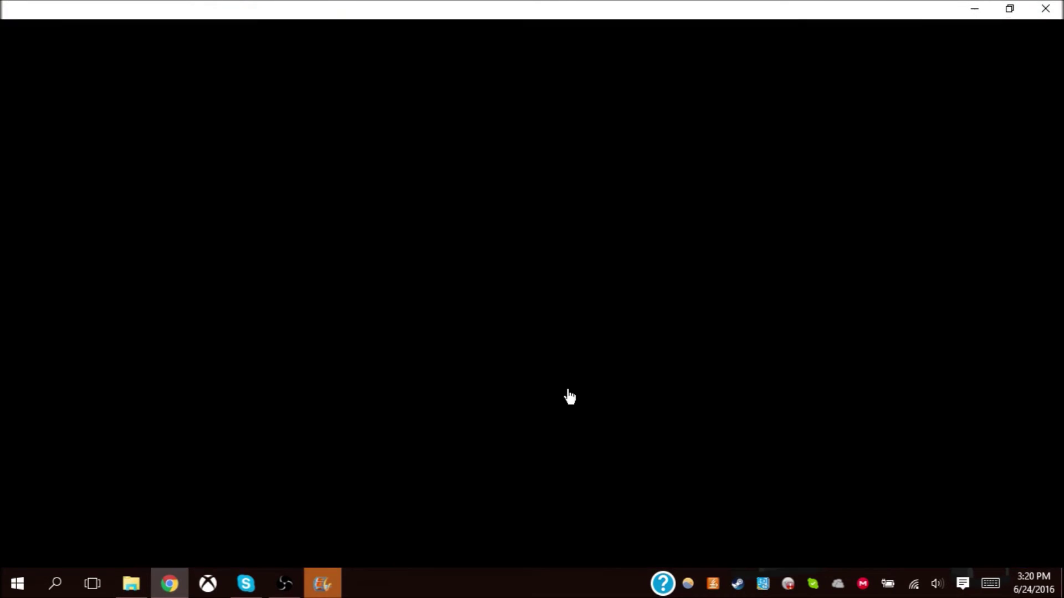
- Add the twelve frame images 001.001 to 001.012 from the Ball Tutorial.pcl.data folder to the Movie Maker project
click(810, 44)
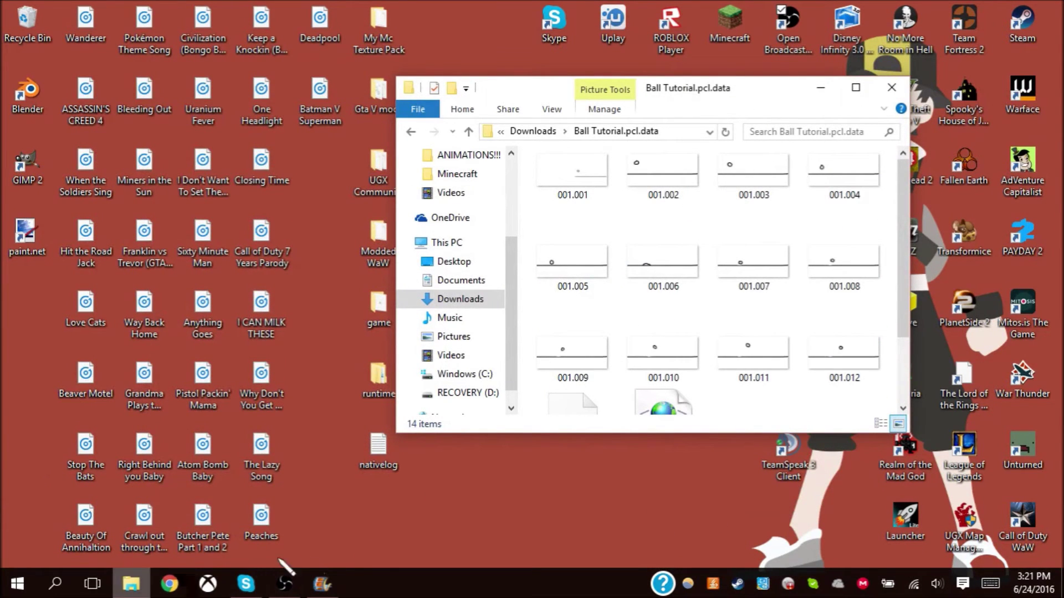
click(322, 584)
drag(701, 46, 512, 47)
drag(786, 105, 929, 75)
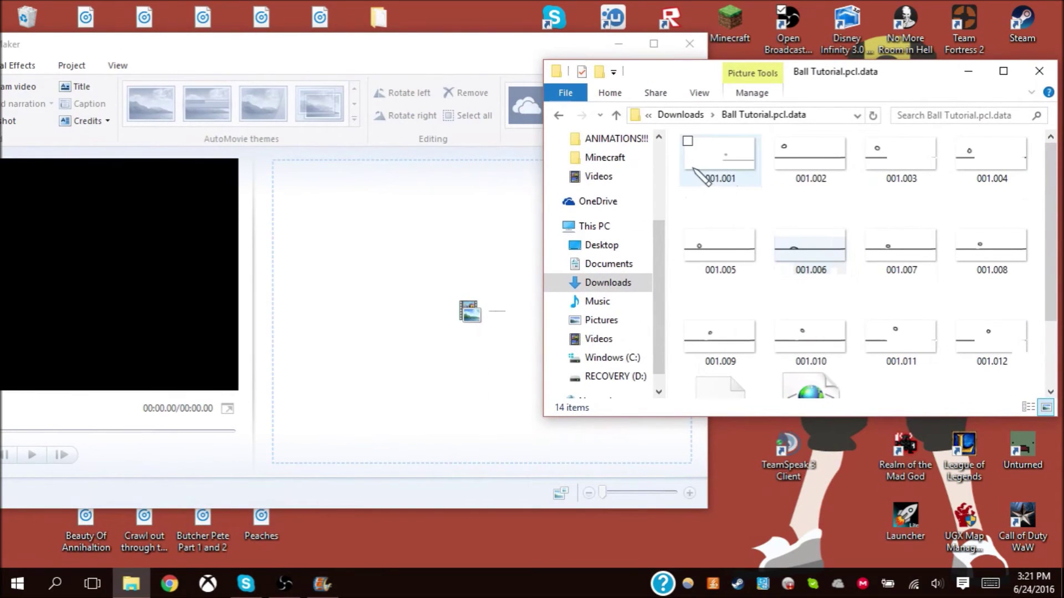
drag(677, 161, 1011, 346)
drag(789, 259, 458, 243)
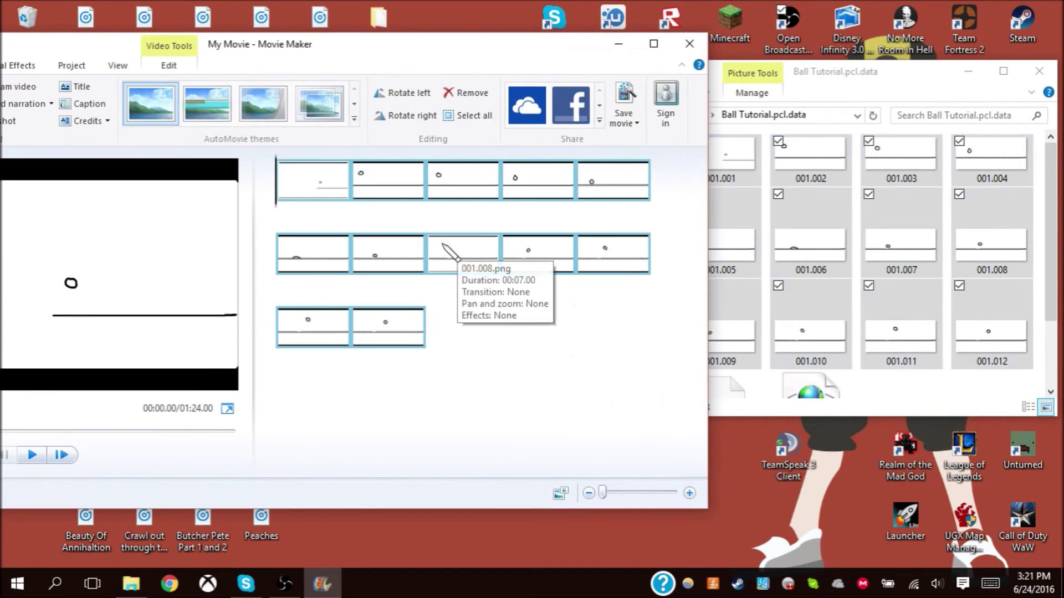
- Remove the first frame image, 001.001, from the Movie Maker storyboard
drag(370, 54, 742, 45)
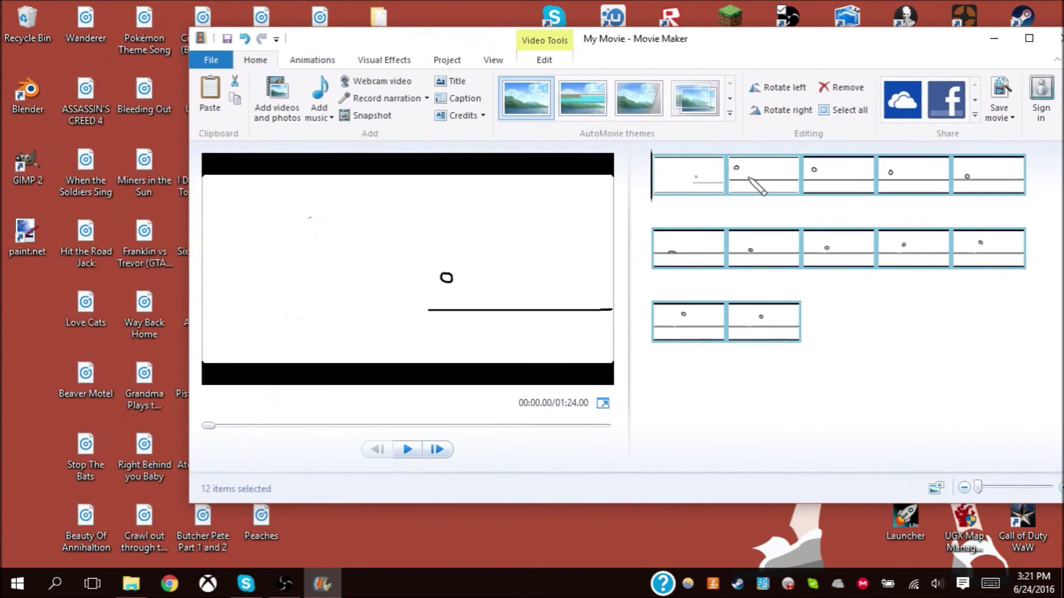
drag(755, 181, 723, 183)
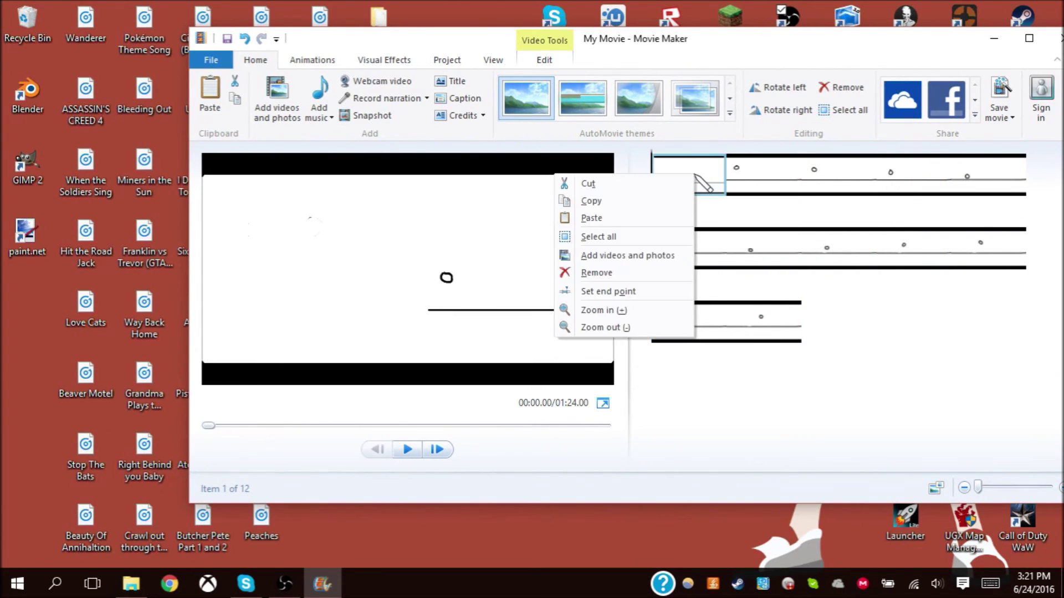
click(643, 272)
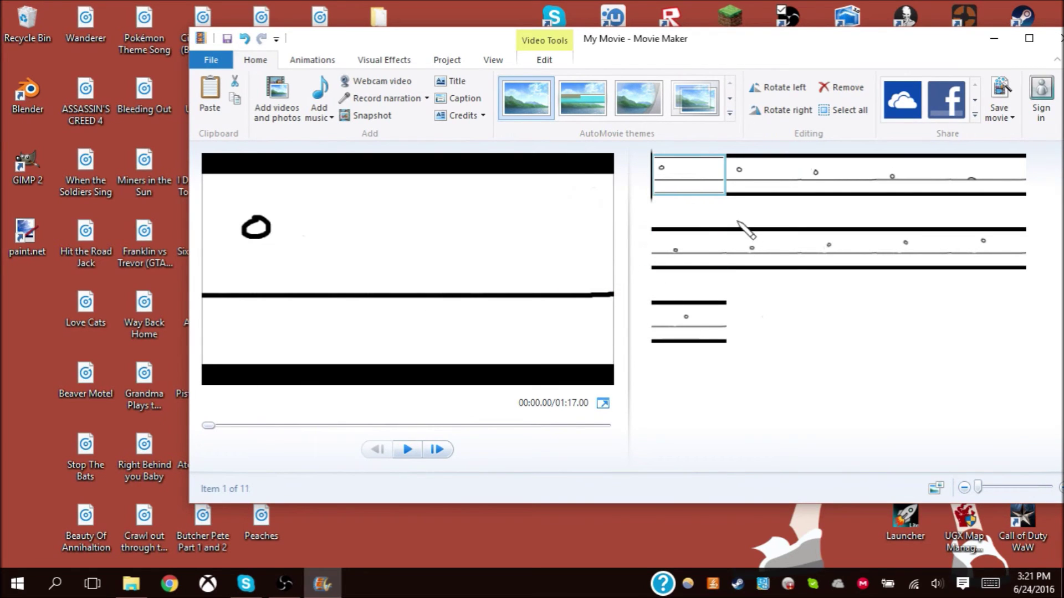
- Close the Ball Tutorial.pcl.data folder window and return to the Movie Maker project
click(994, 38)
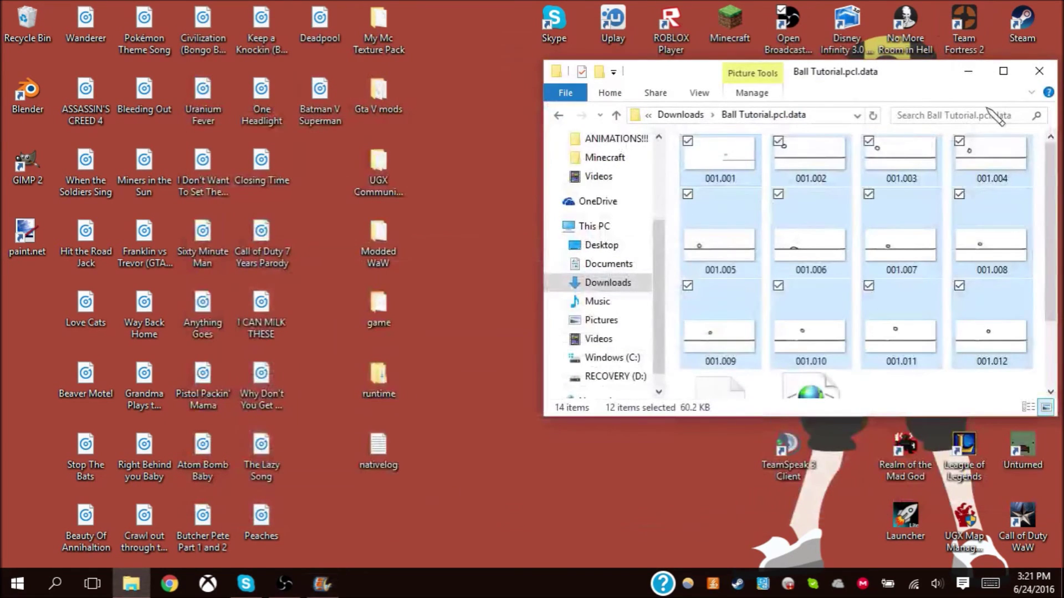
click(1037, 71)
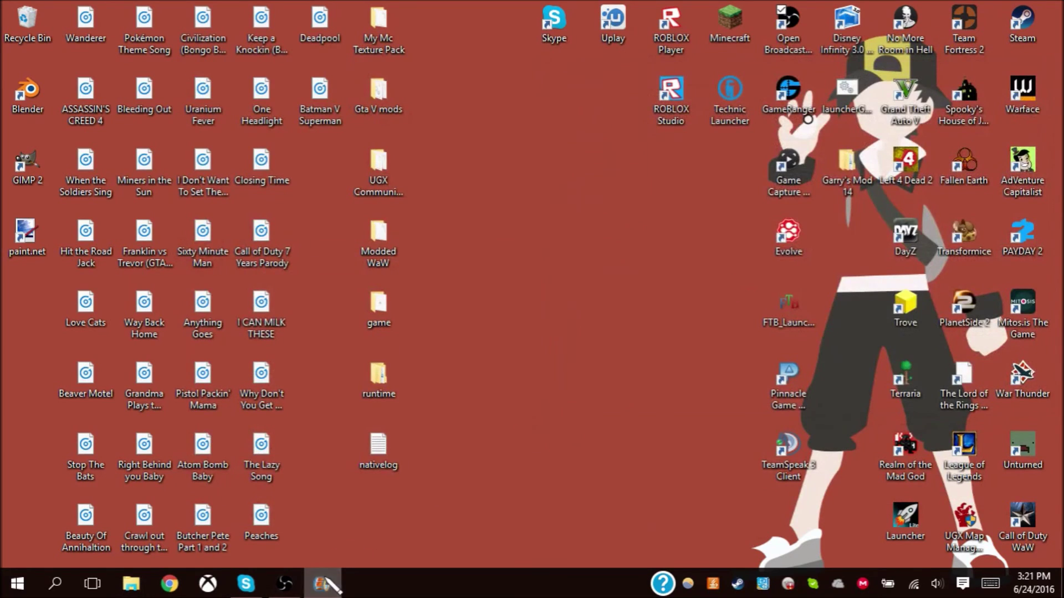
click(321, 584)
drag(492, 43, 359, 43)
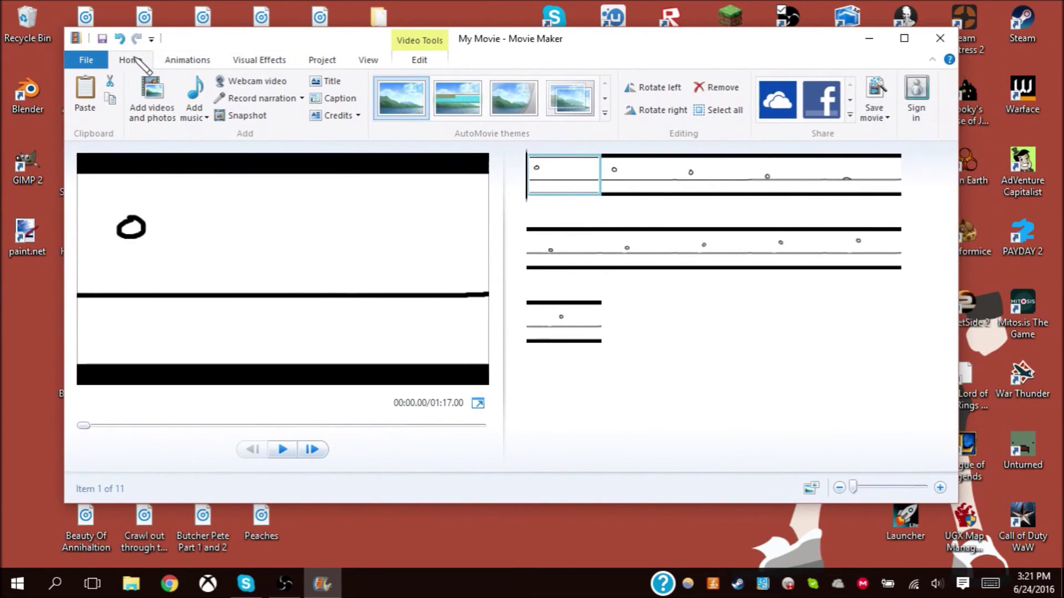
- Select all frame images on the storyboard and set their duration to 0.09 seconds
click(715, 111)
click(417, 62)
click(374, 110)
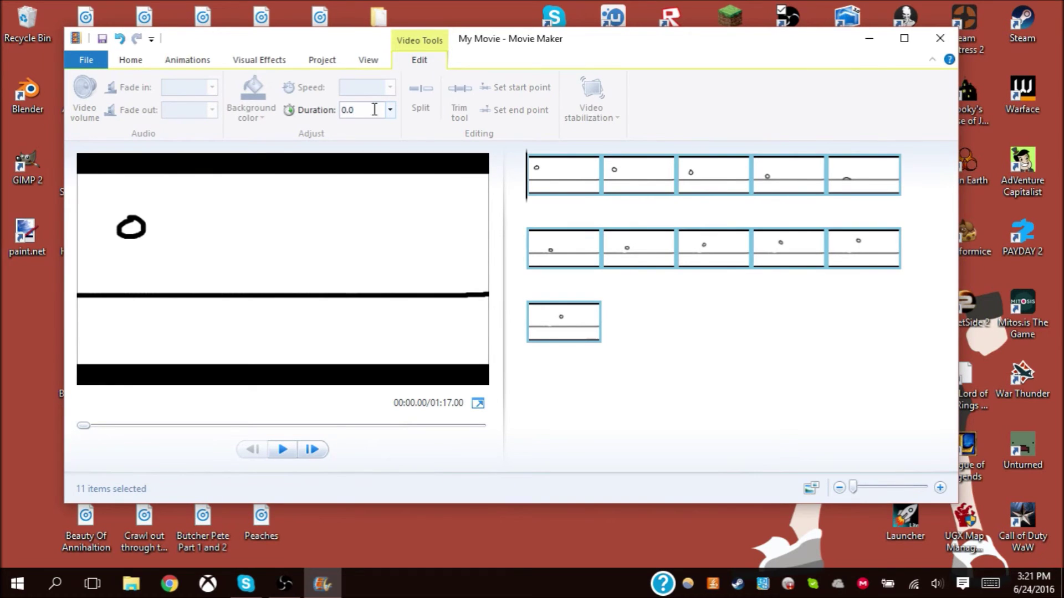
key(Return)
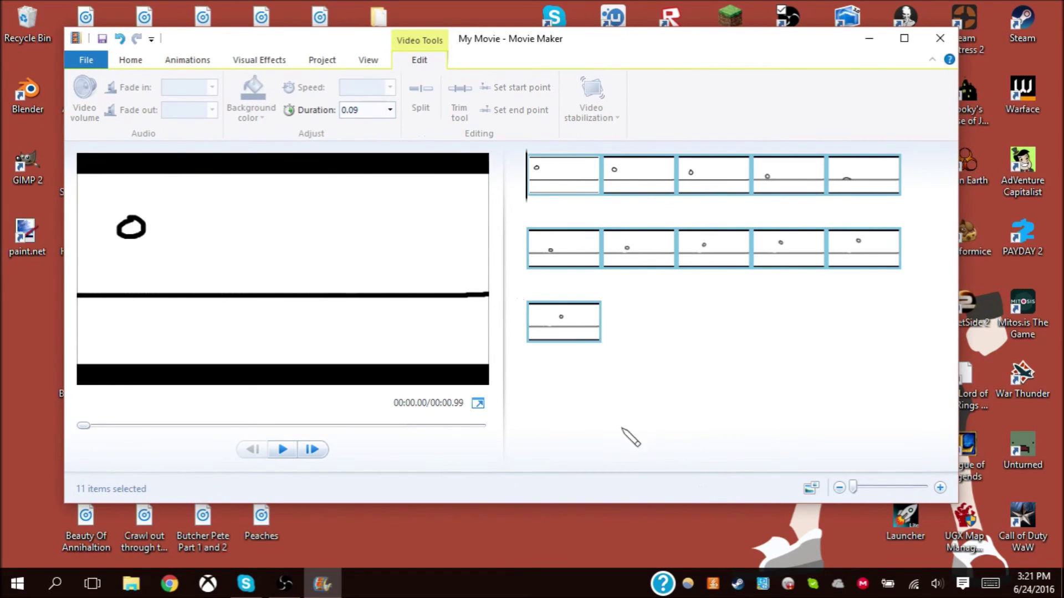
- Play the bouncing ball animation several times in the preview to check its timing
click(280, 449)
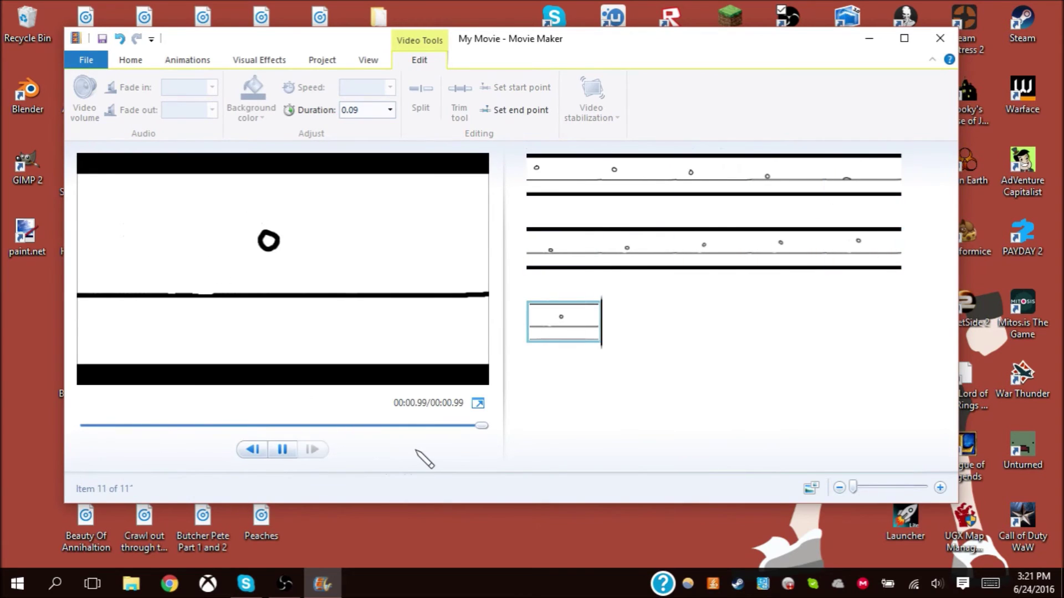
click(284, 451)
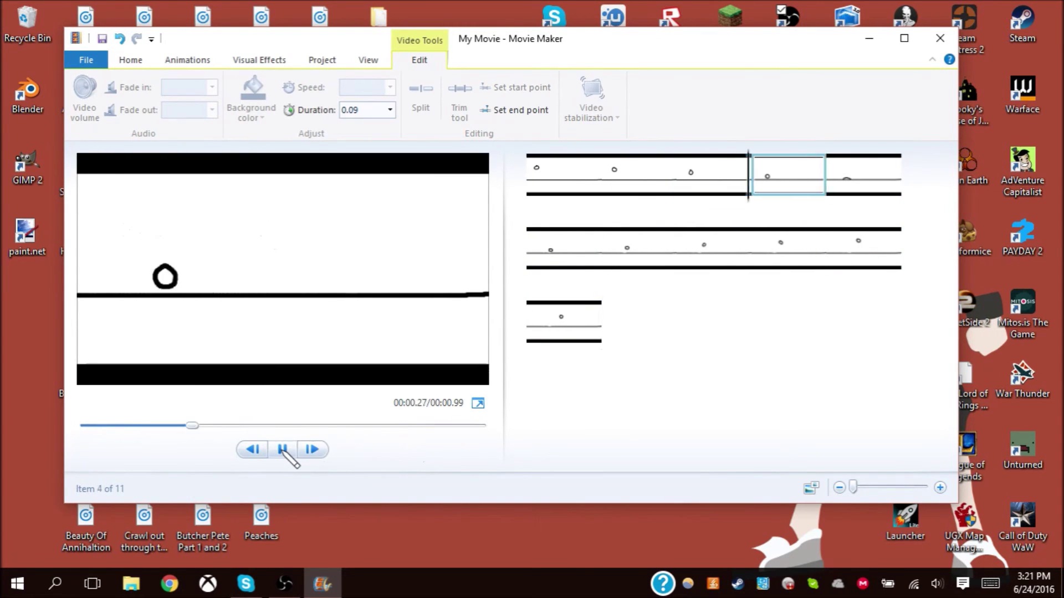
click(282, 449)
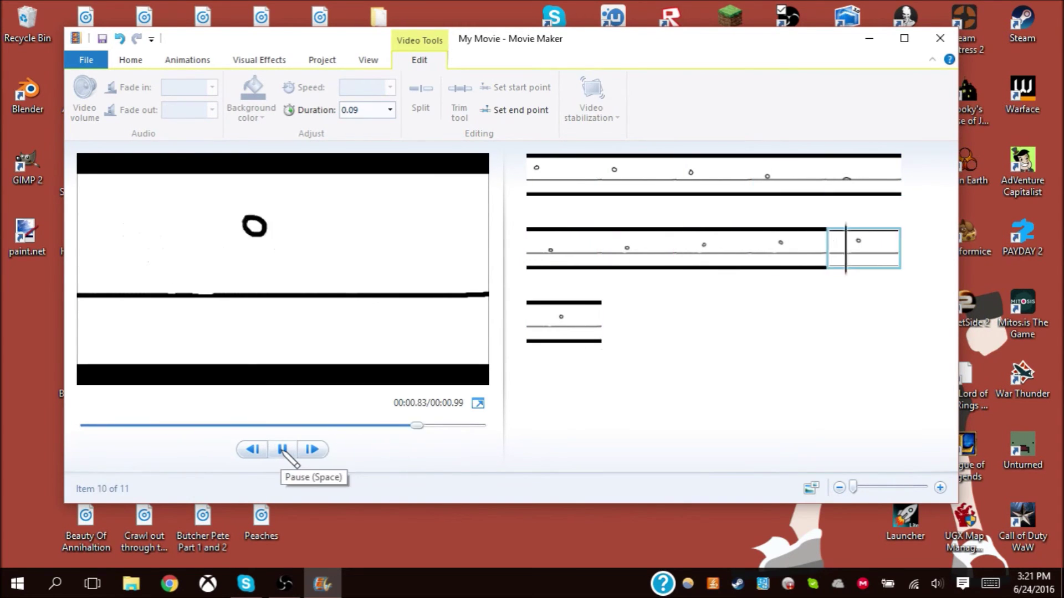
click(283, 450)
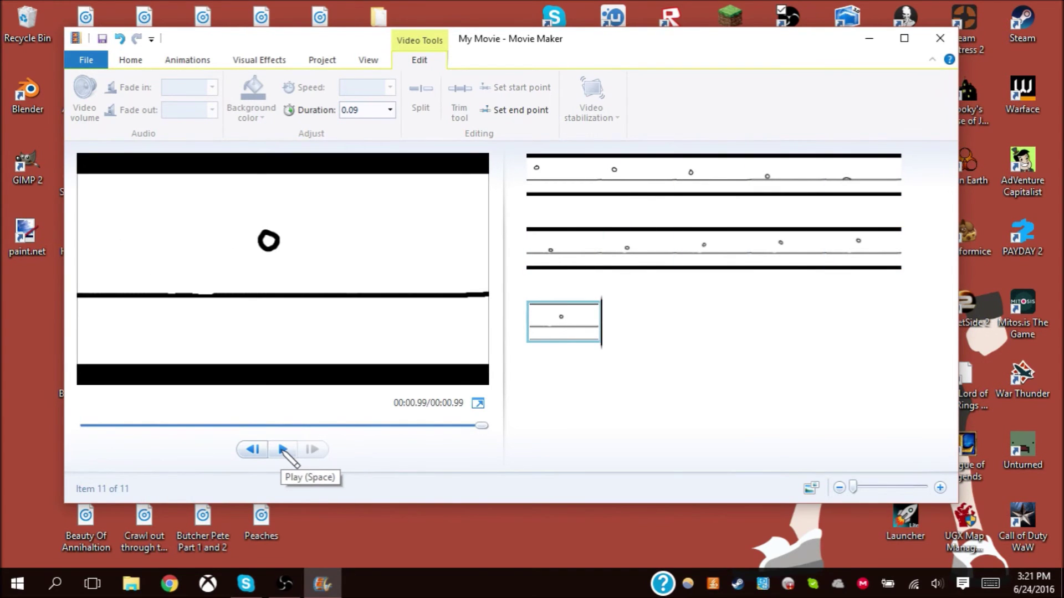
click(283, 450)
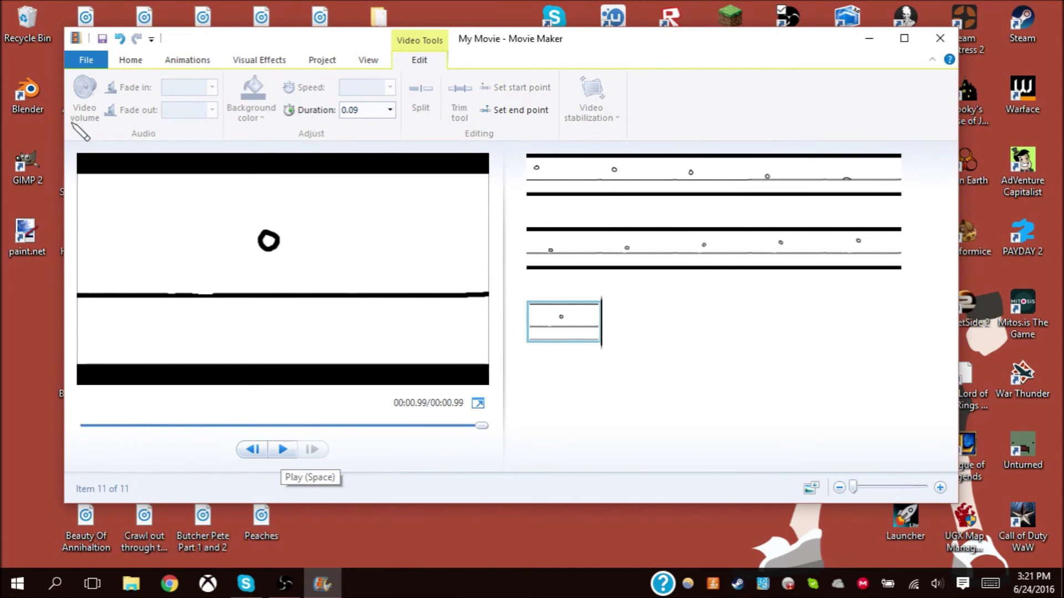
- Save the project as Ball Tutorial in the ANIMATIONS!!! folder under Videos
click(86, 60)
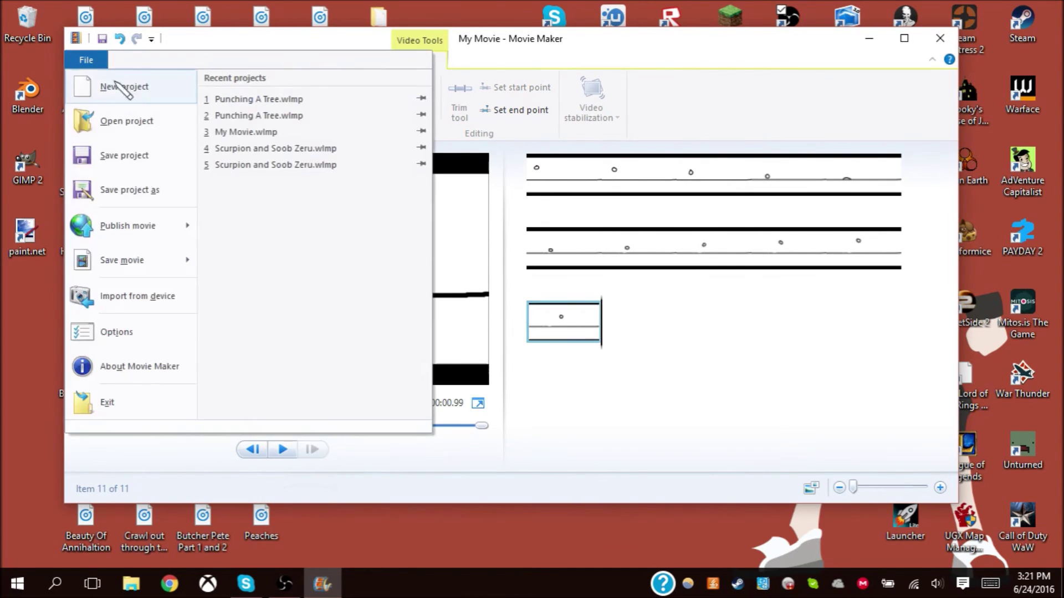
click(139, 188)
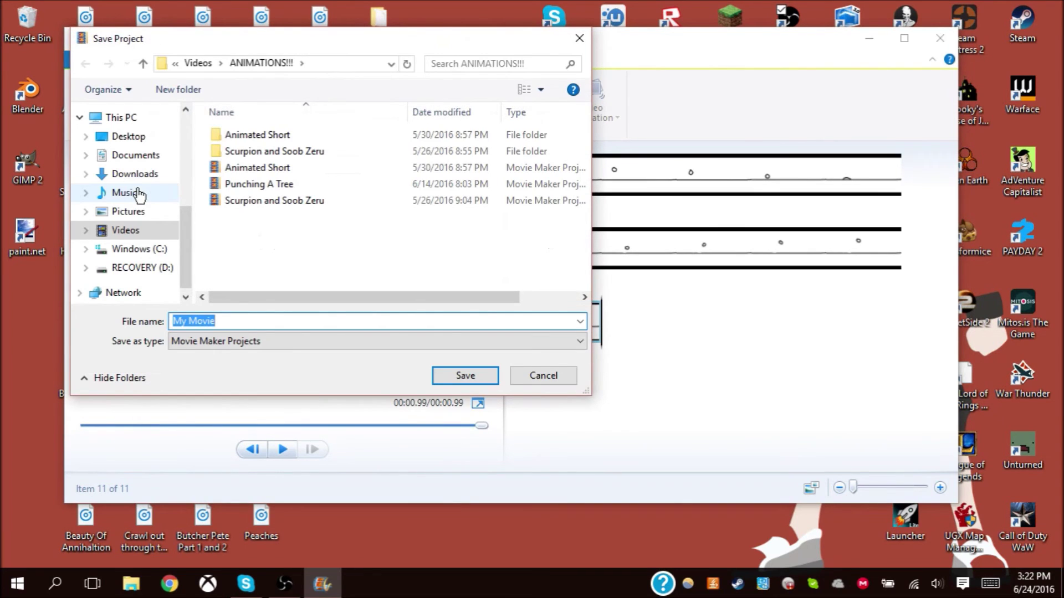
key(BackSpace)
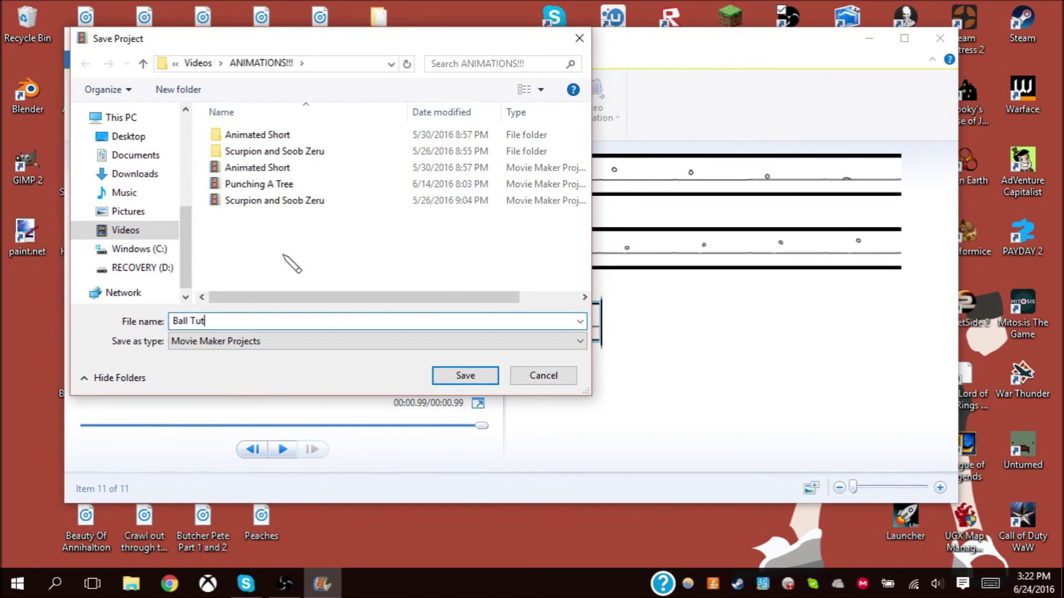
click(463, 377)
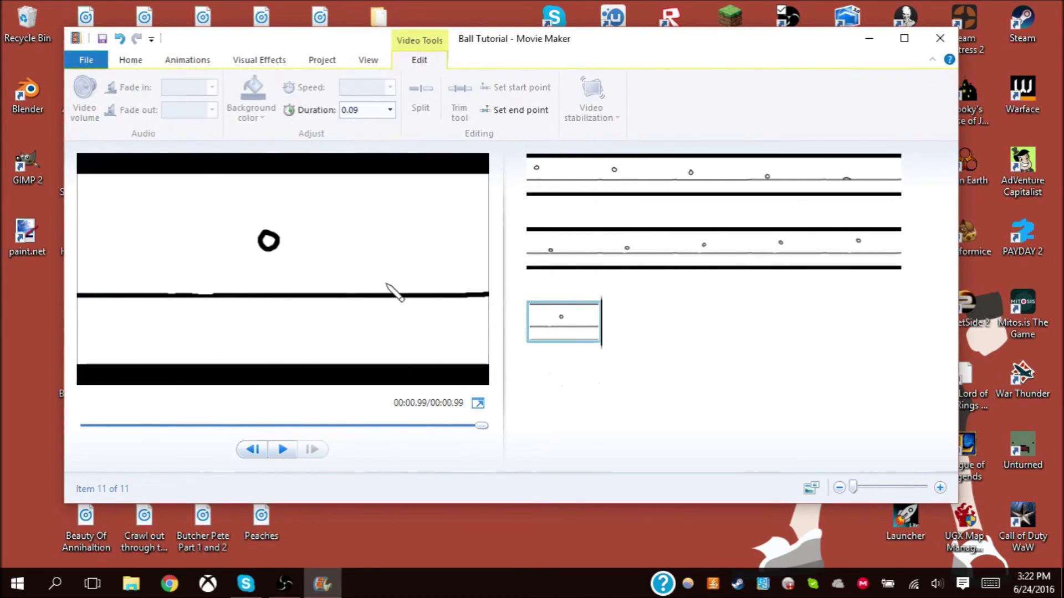
- Export the movie with the YouTube setting as a Windows Media Video File named Ball Tutorial in the Pictures folder
click(86, 60)
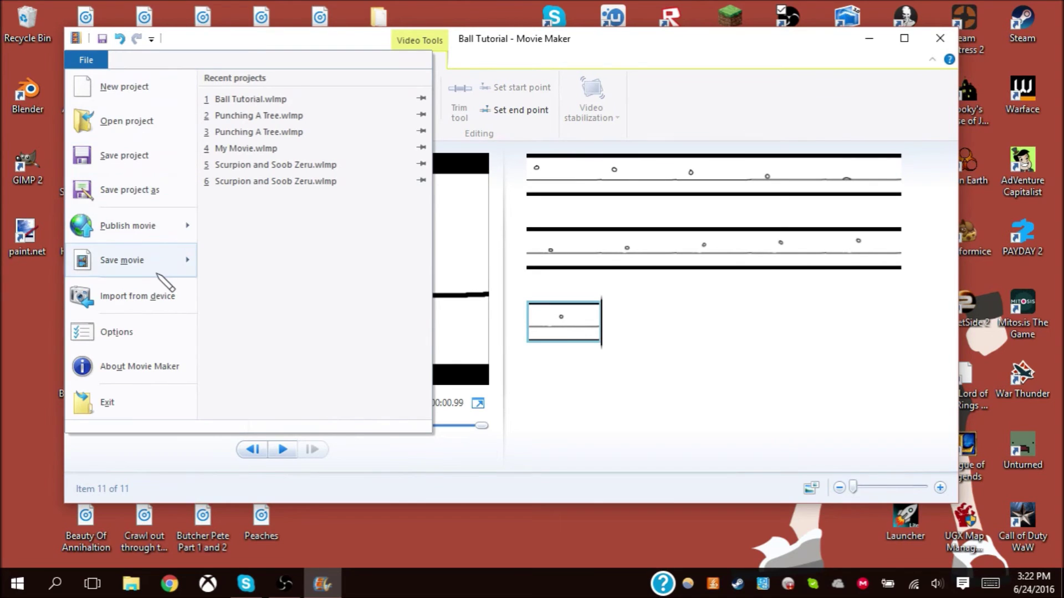
mouse_move(160, 270)
scroll(330, 188, down, 6)
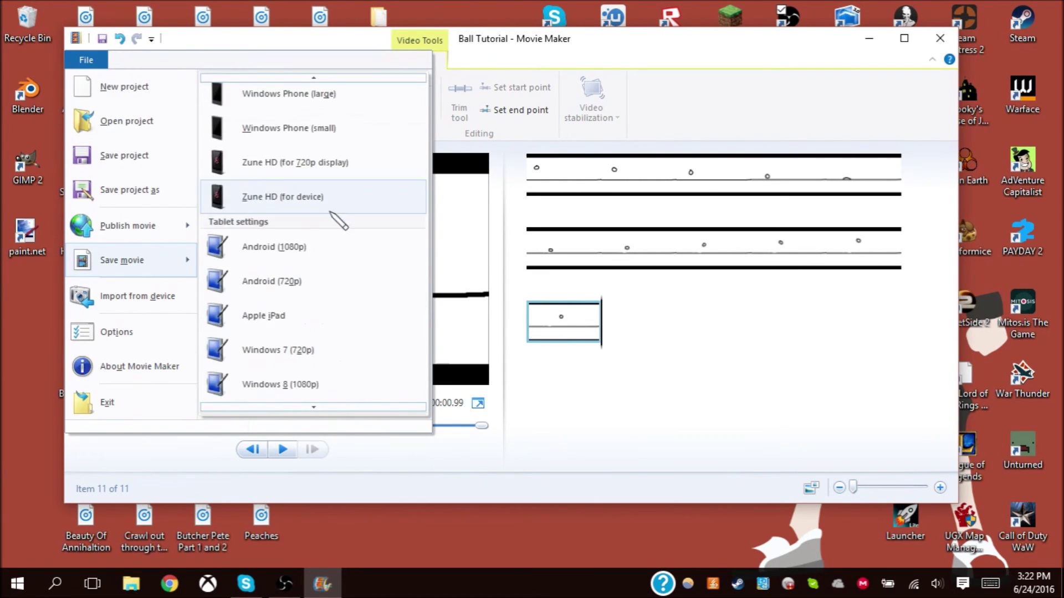
scroll(324, 244, up, 1)
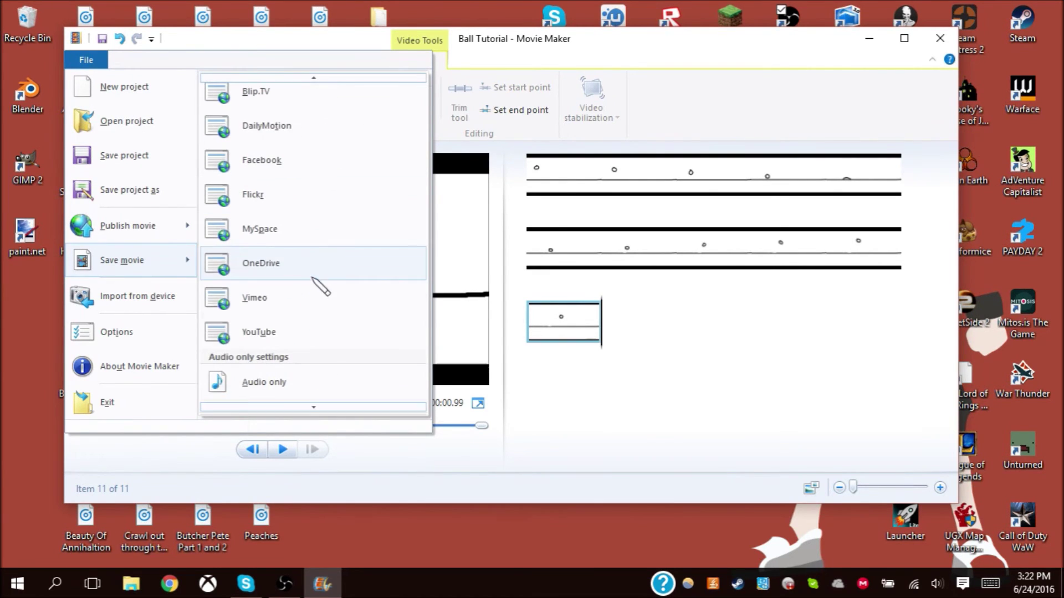
click(295, 328)
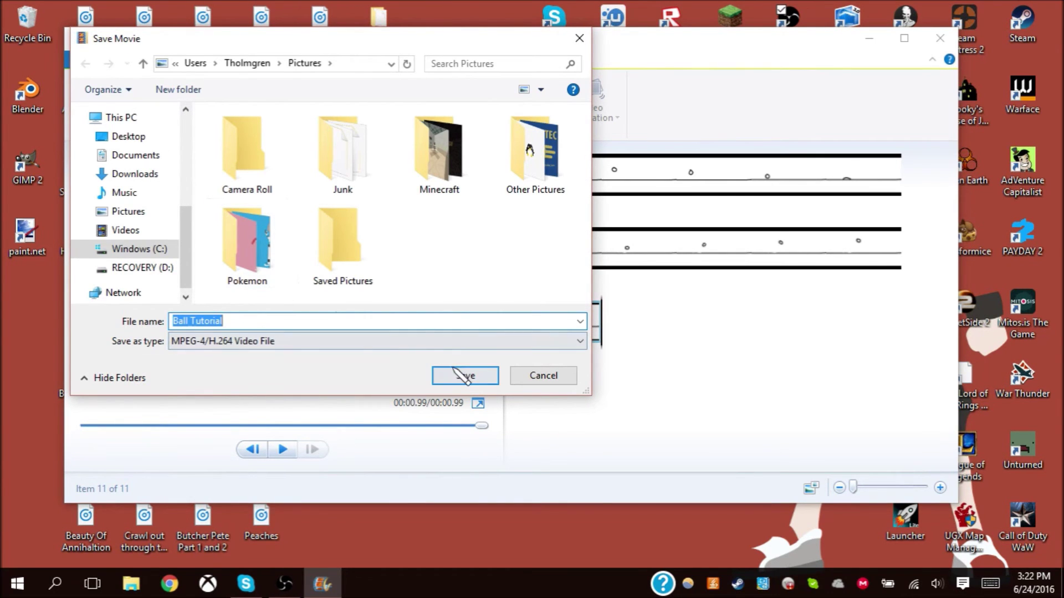
click(528, 341)
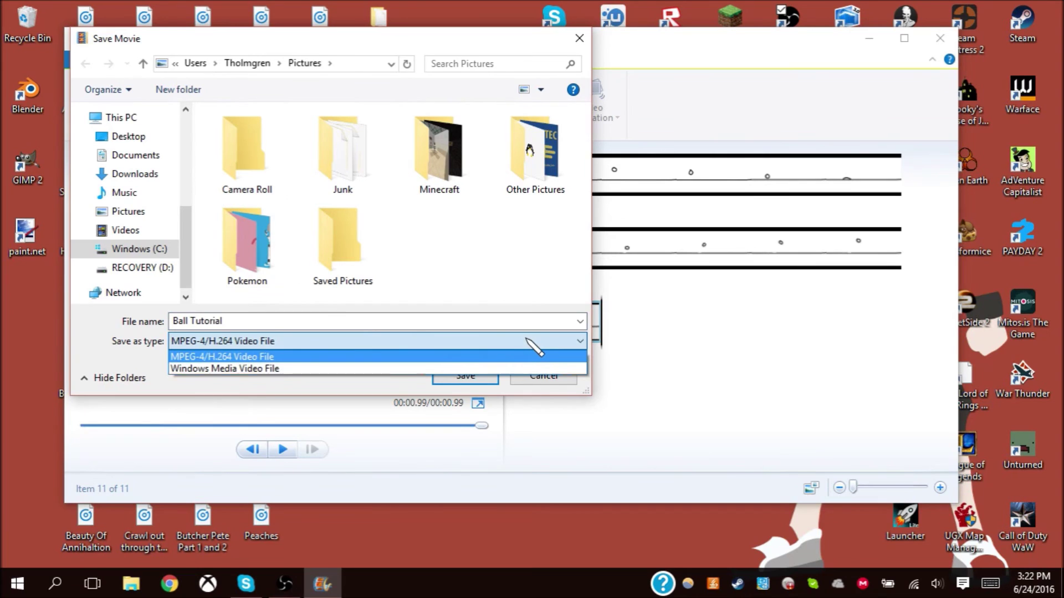
click(520, 368)
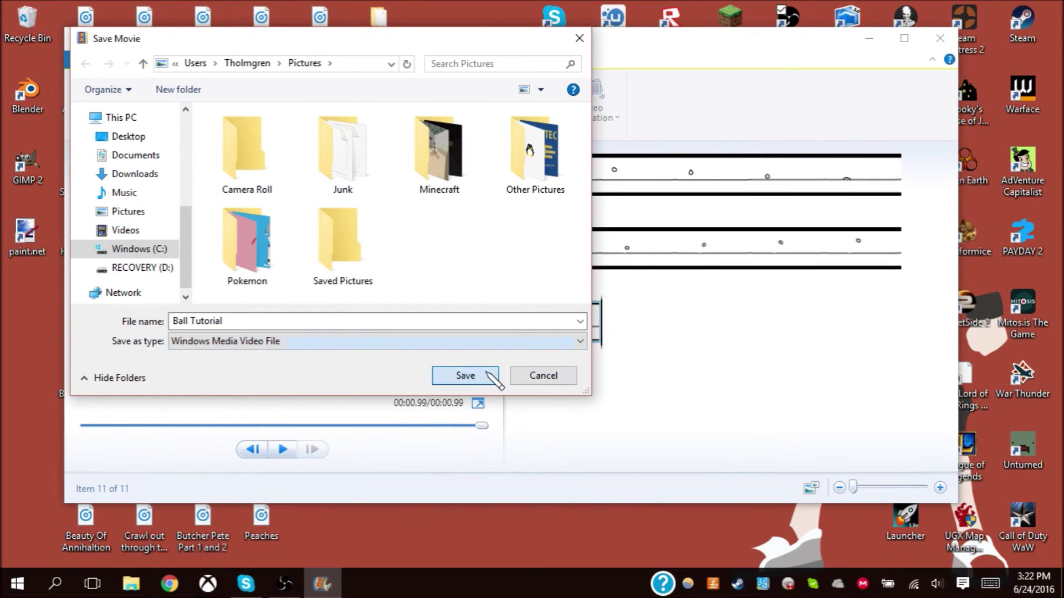
click(489, 377)
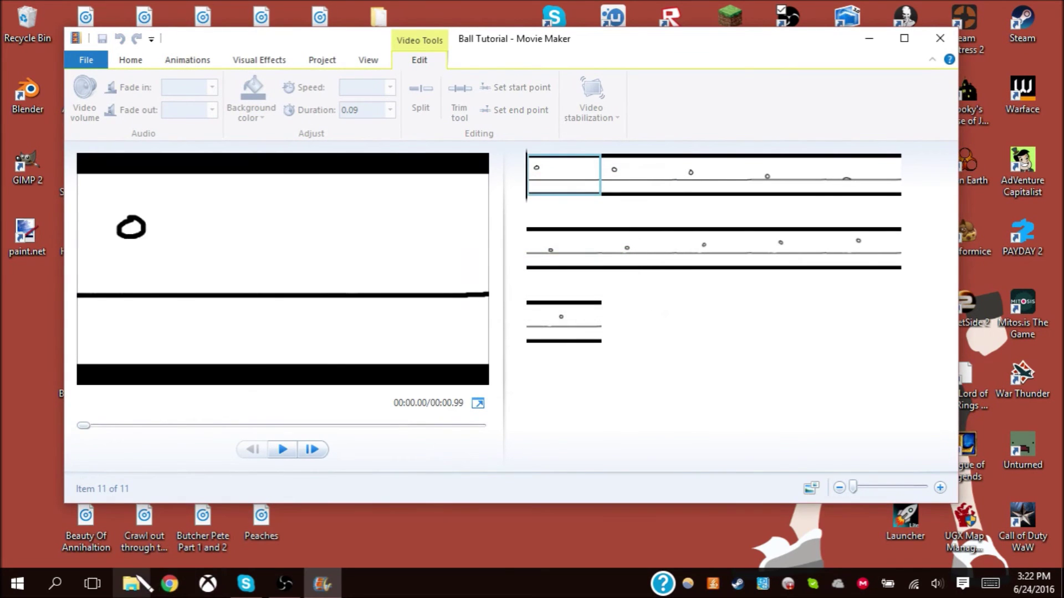
- Look through the Videos, ANIMATIONS!!!, Downloads, Documents, Animated Short and Minecraft folders for the exported Ball Tutorial video
click(130, 583)
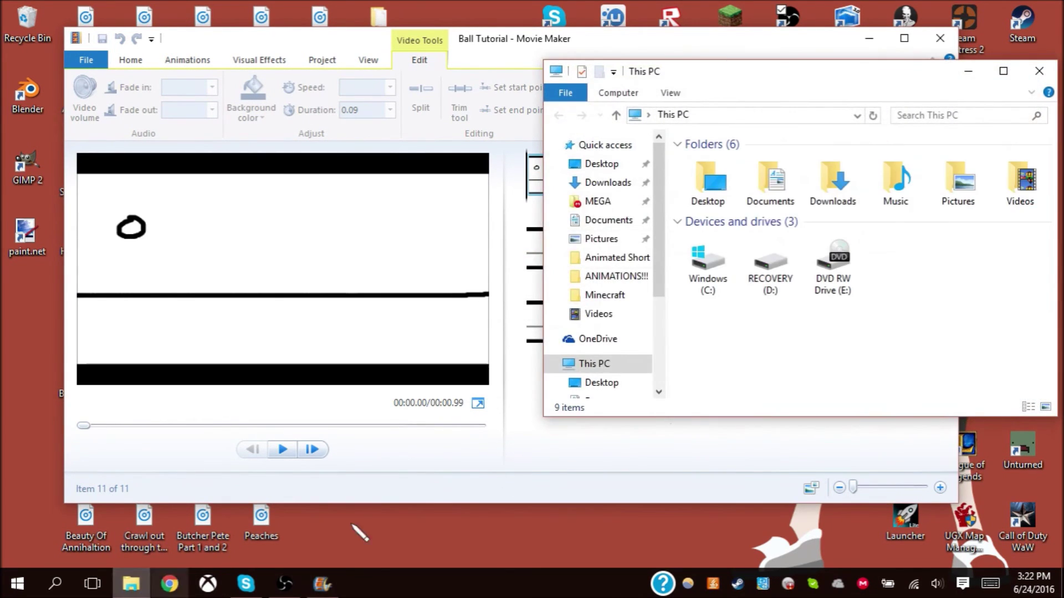
click(615, 314)
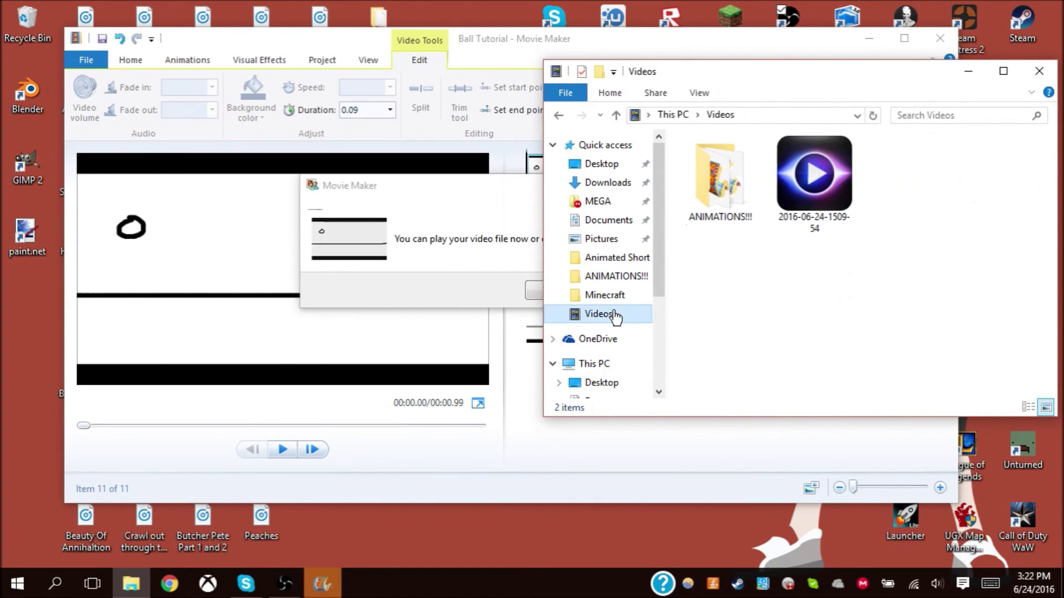
double_click(742, 220)
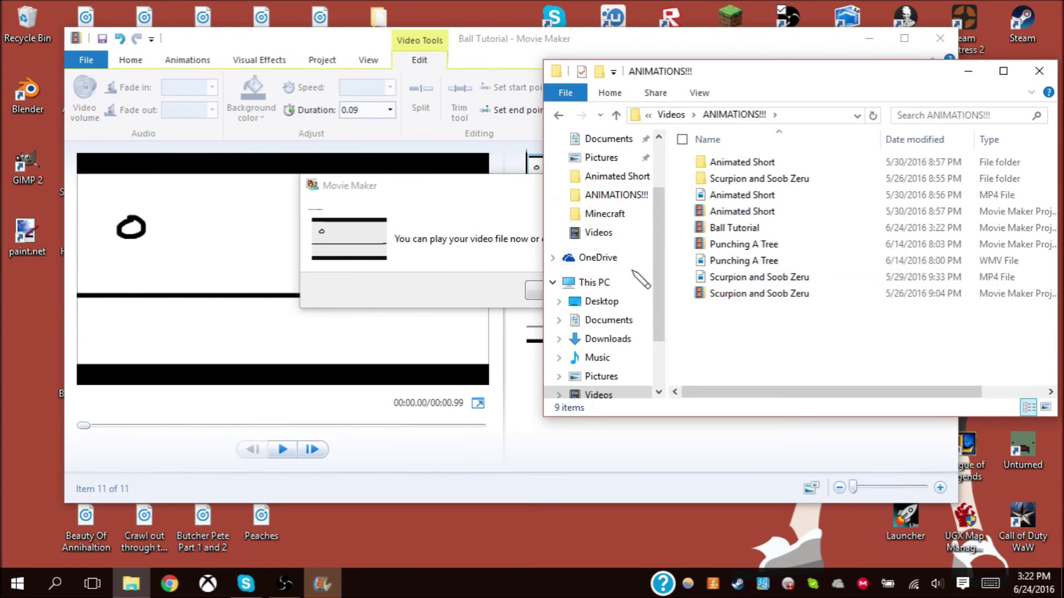
click(631, 336)
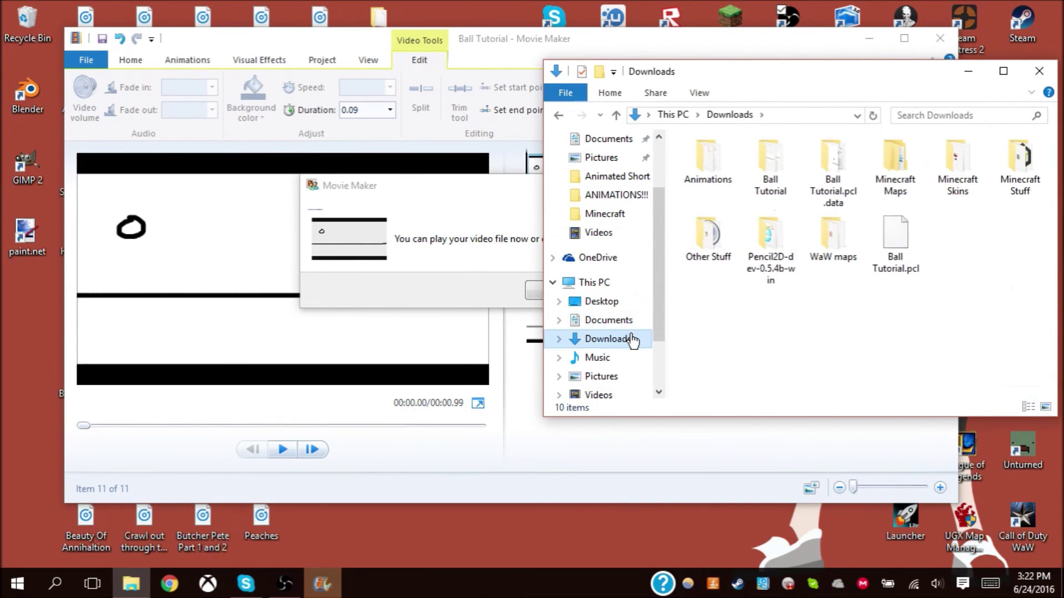
click(606, 325)
scroll(831, 363, right, 3)
scroll(831, 363, left, 2)
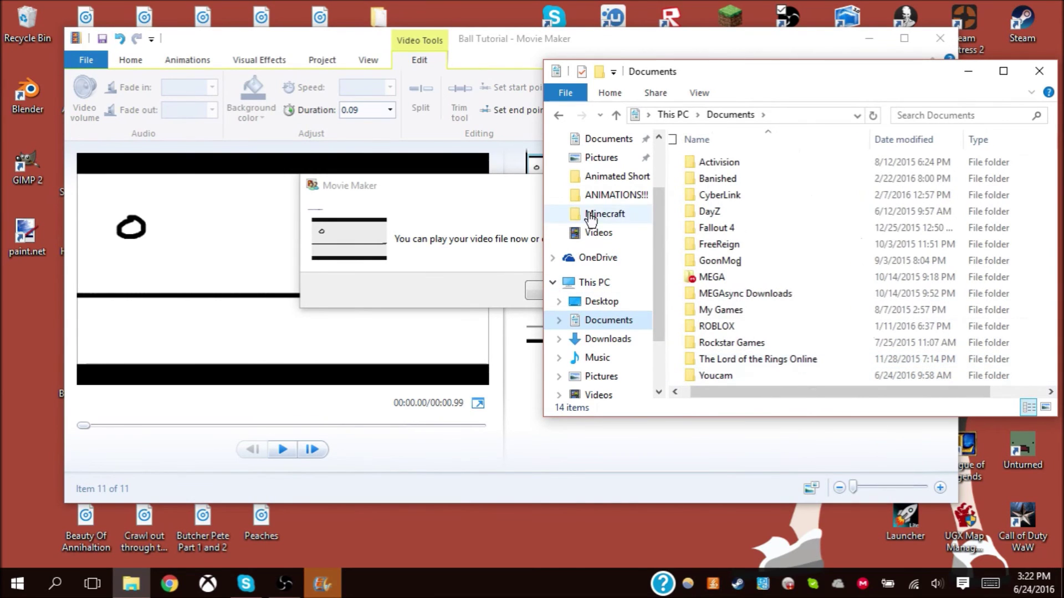
click(597, 176)
click(604, 195)
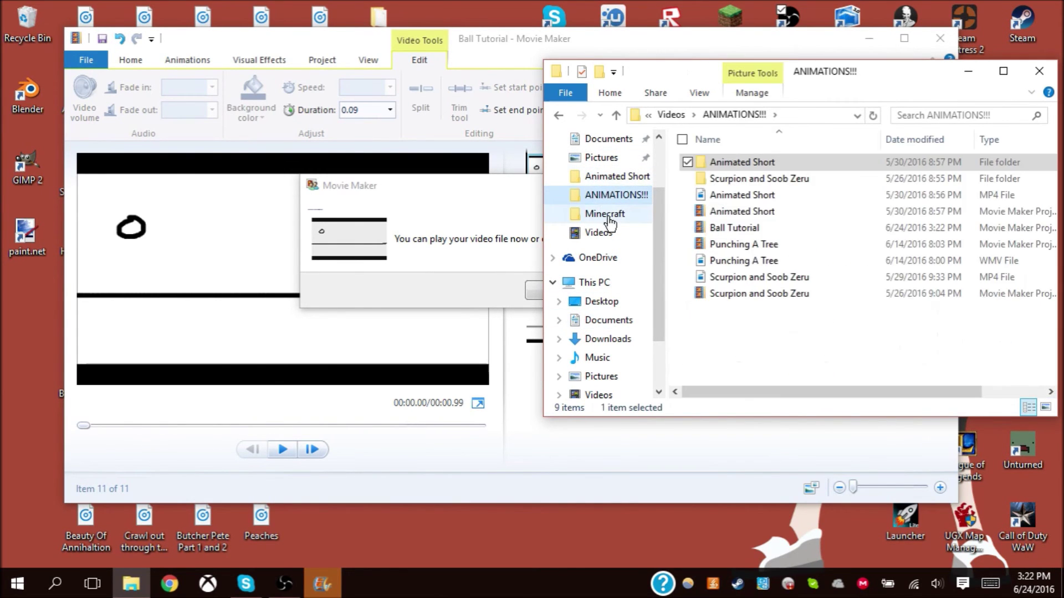
click(610, 215)
click(613, 197)
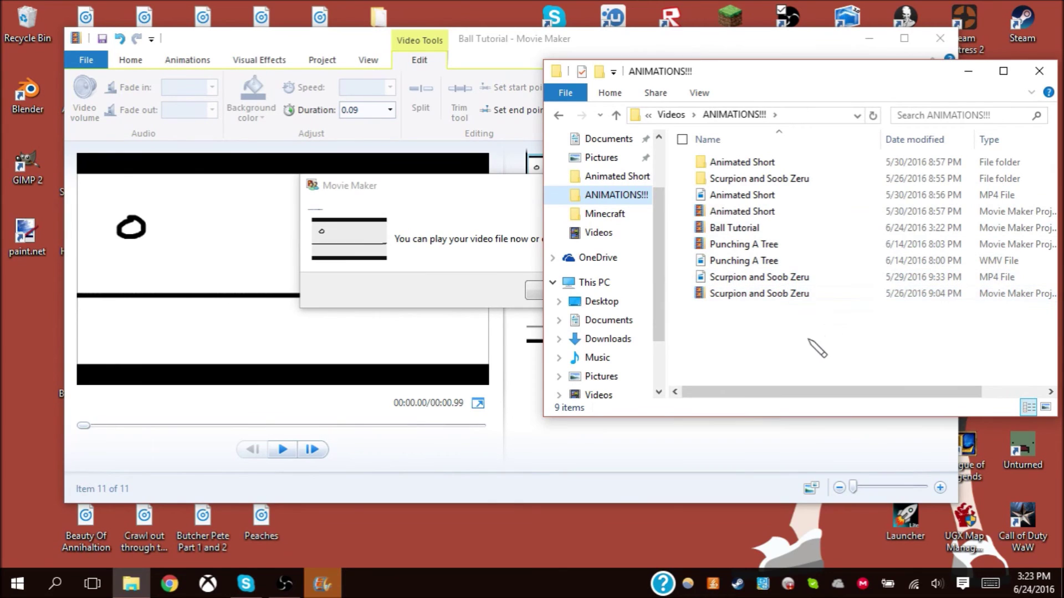
- Locate the exported Ball Tutorial video in the Pictures folder, open it in the player and close the player
scroll(615, 288, down, 2)
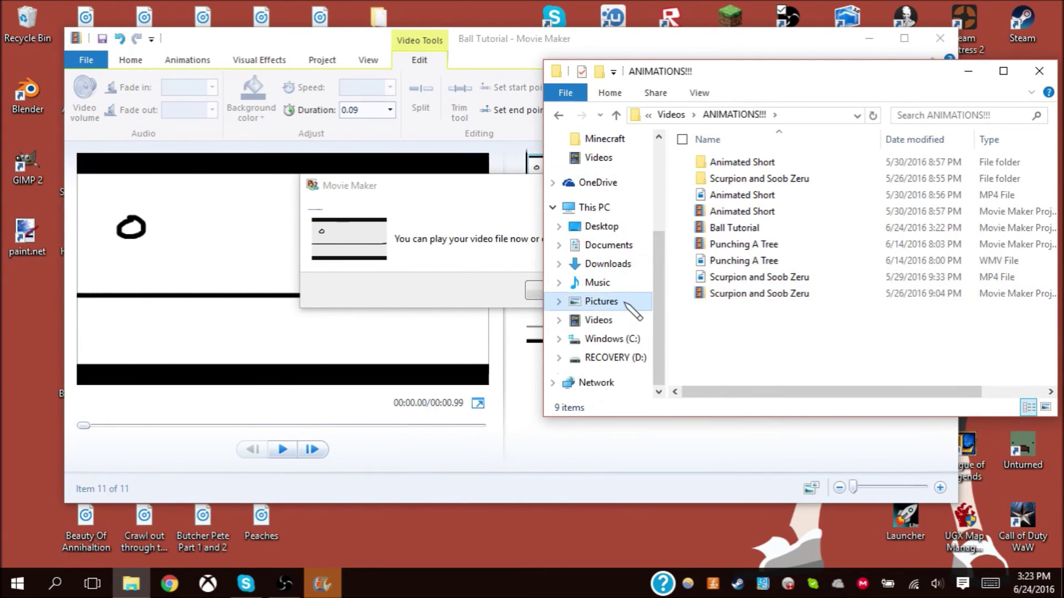
click(625, 302)
double_click(920, 303)
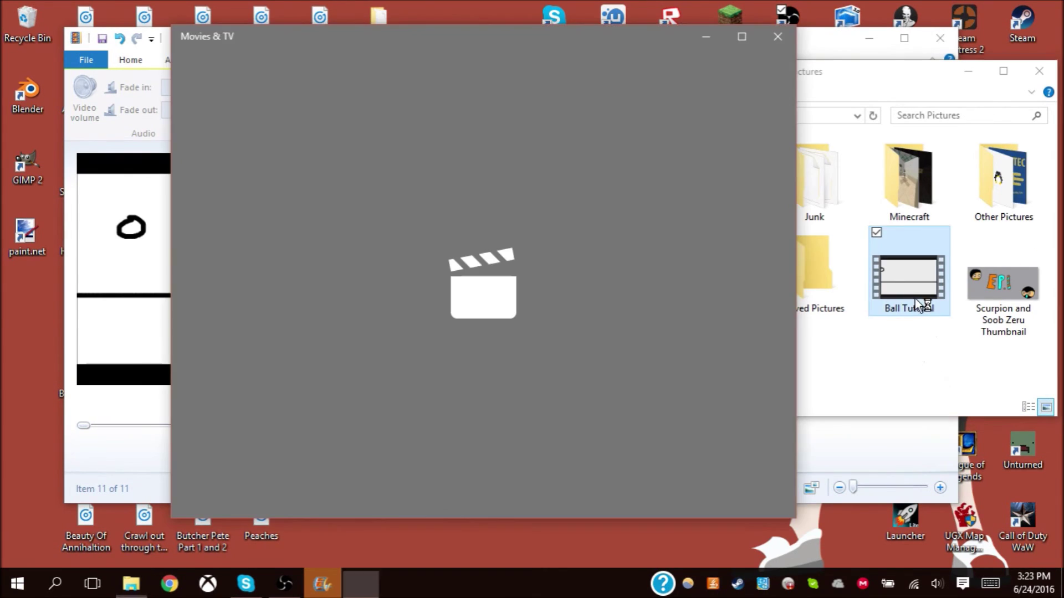
click(777, 36)
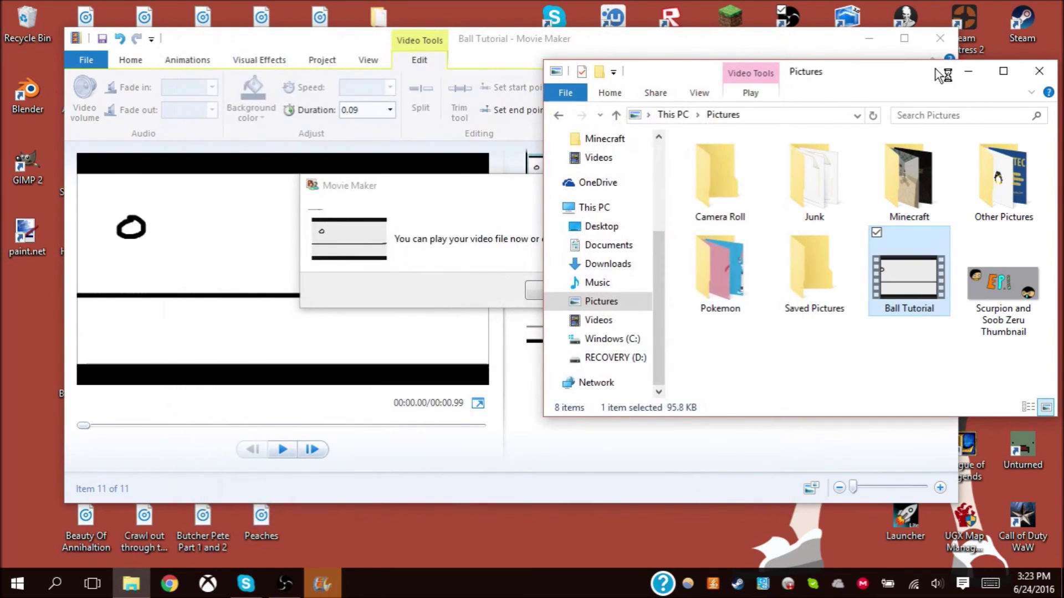
- Dismiss the export completion dialog, close Movie Maker and reposition the Pictures folder window
click(529, 278)
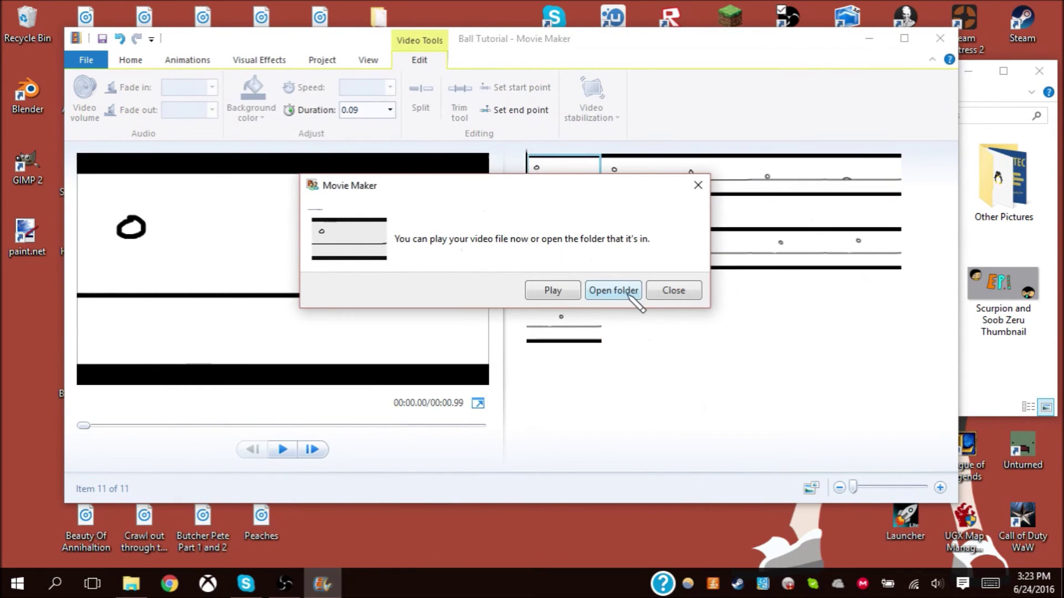
click(659, 297)
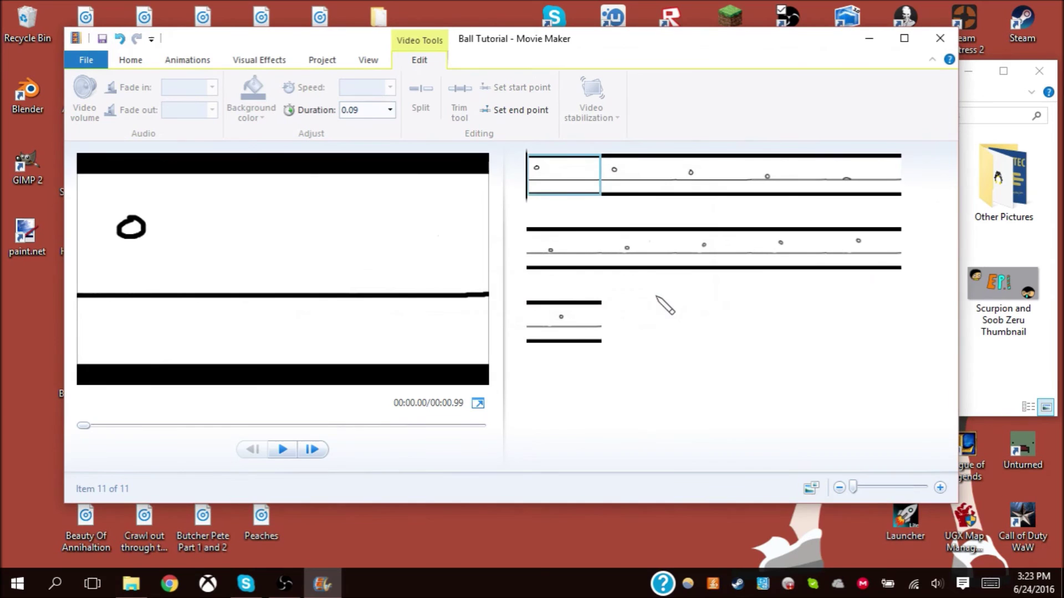
click(936, 40)
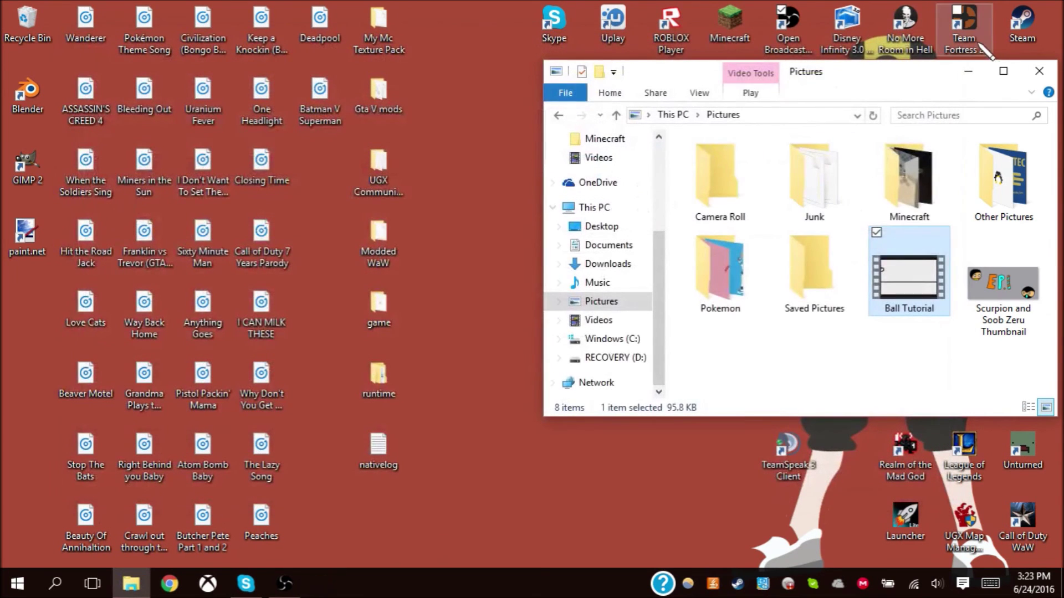
drag(910, 79, 668, 93)
- Switch to Chrome, minimize the recording software's window and open YouTube's upload page in a new tab
click(169, 583)
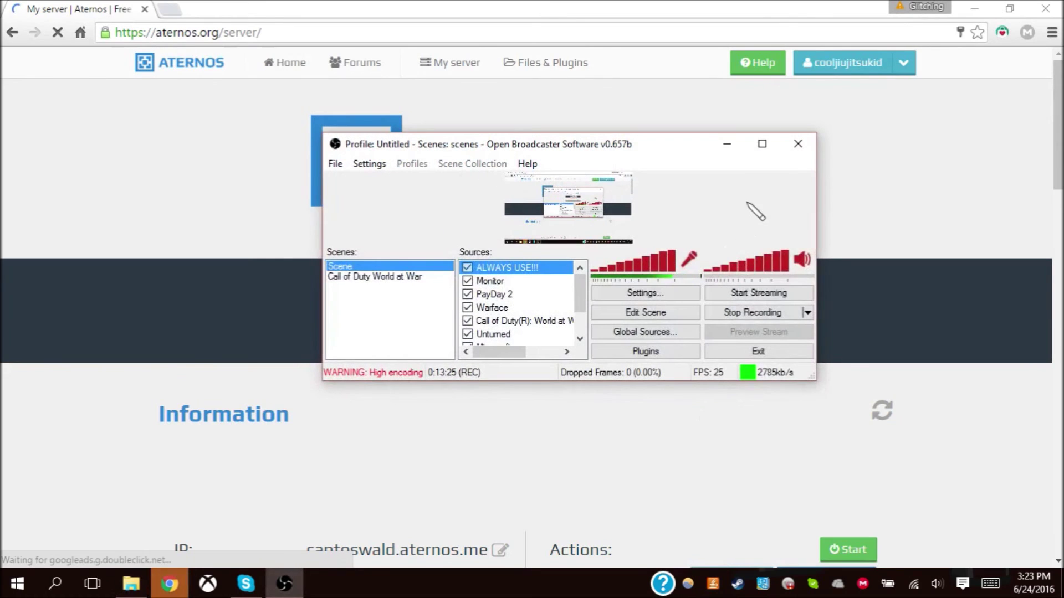
click(720, 145)
key(ctrl+t)
click(468, 61)
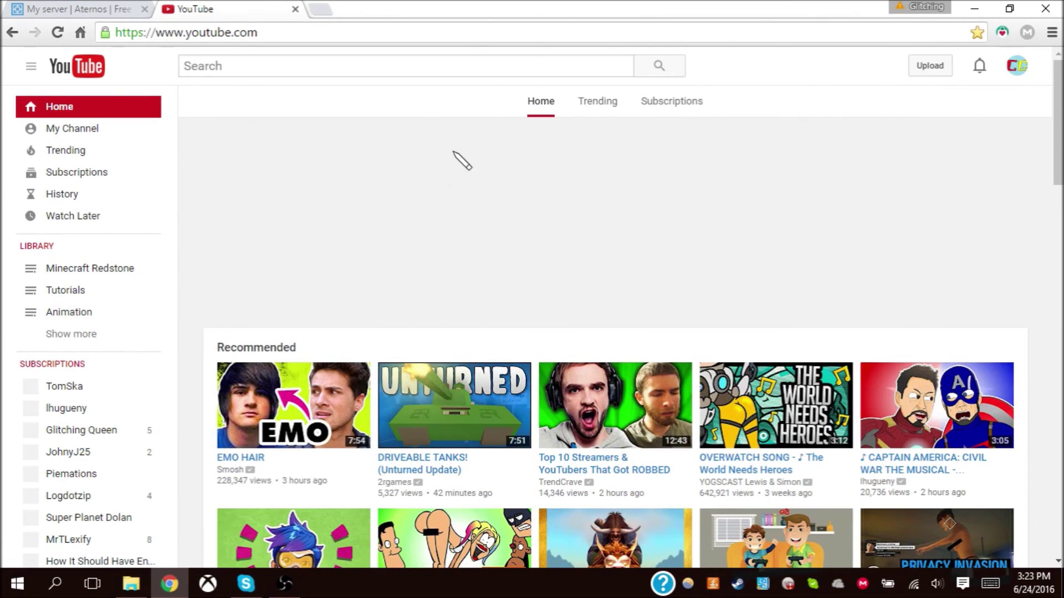
click(931, 65)
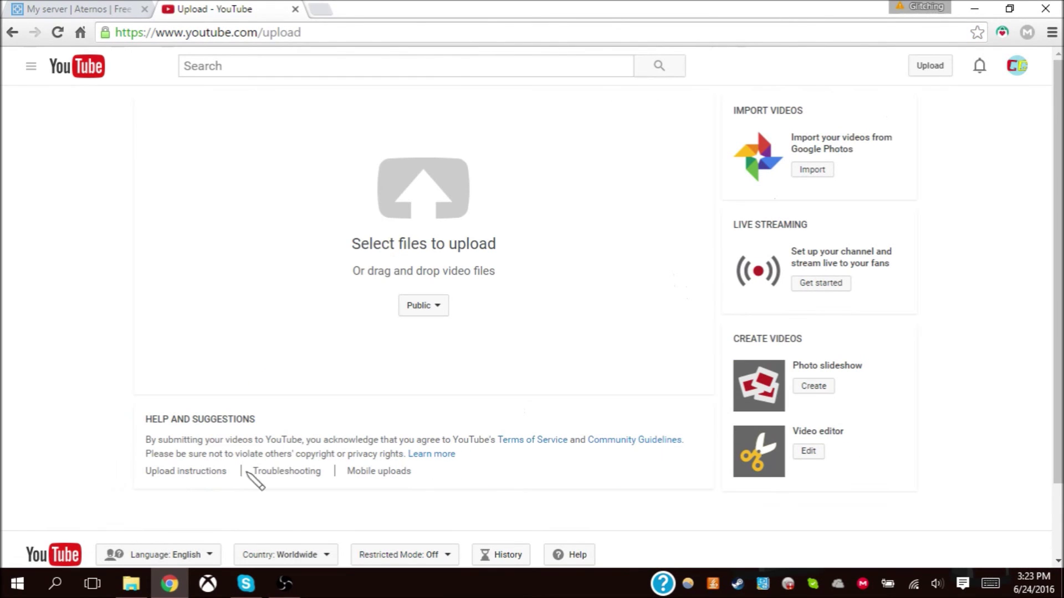
- Upload the Ball Tutorial video to YouTube from the Pictures folder window
click(132, 584)
drag(612, 91, 820, 95)
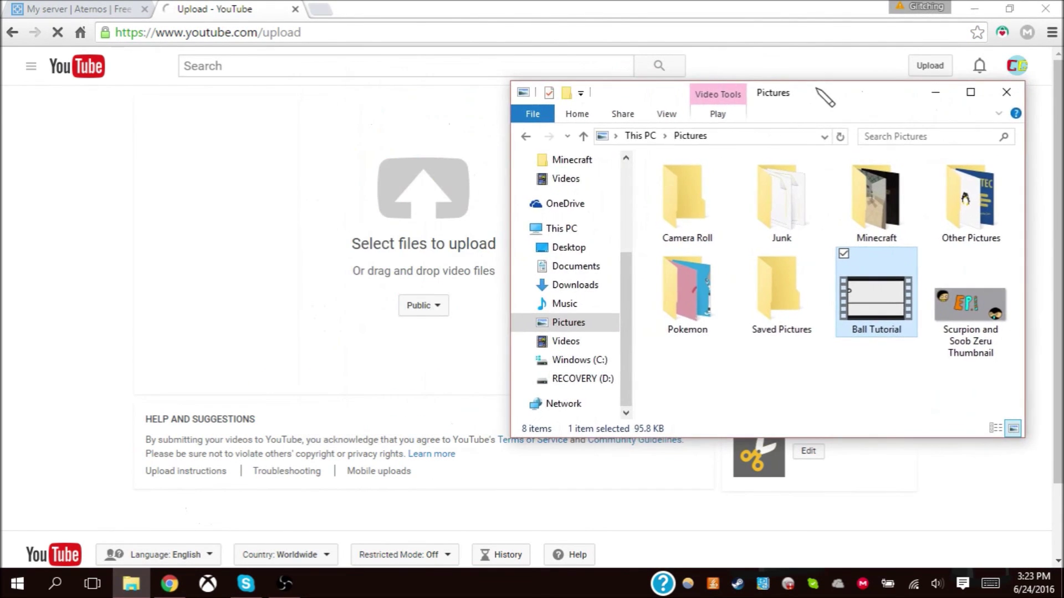
drag(878, 305, 377, 227)
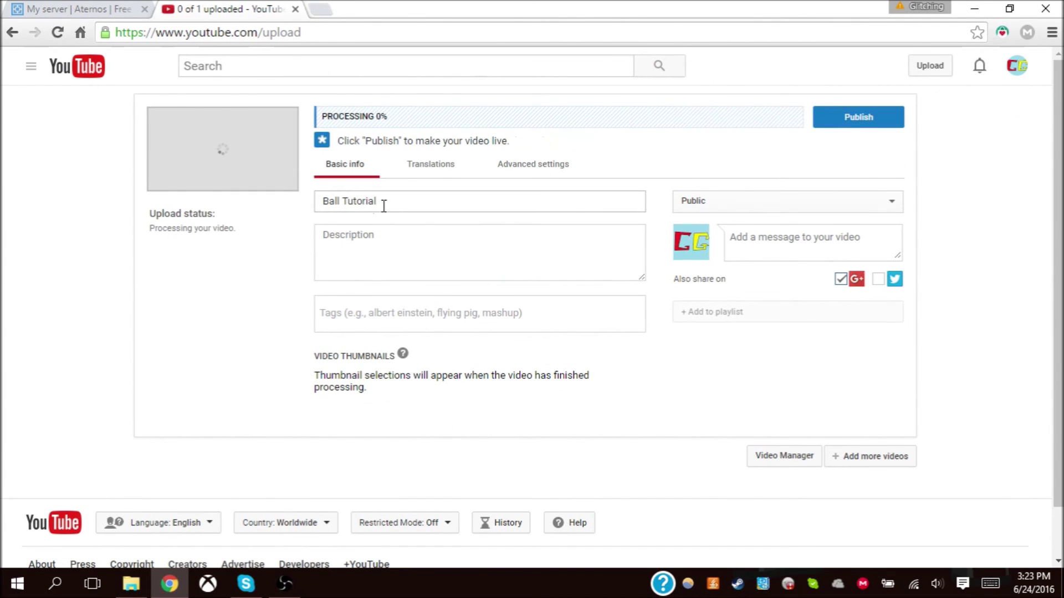
- Begin the video's description with "This is a", removing the discarded wording
click(315, 201)
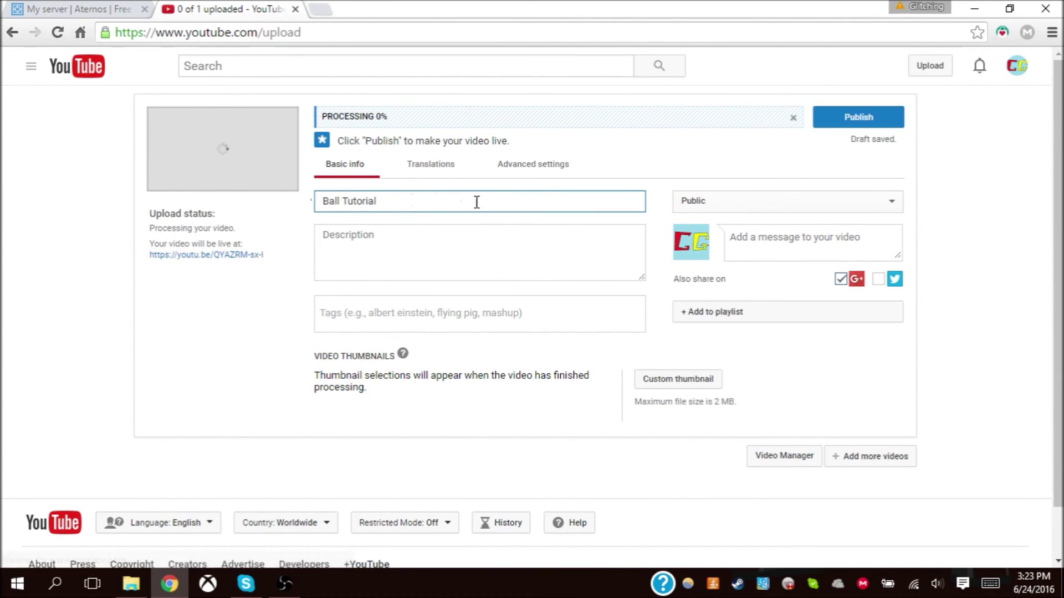
click(369, 239)
text(h)
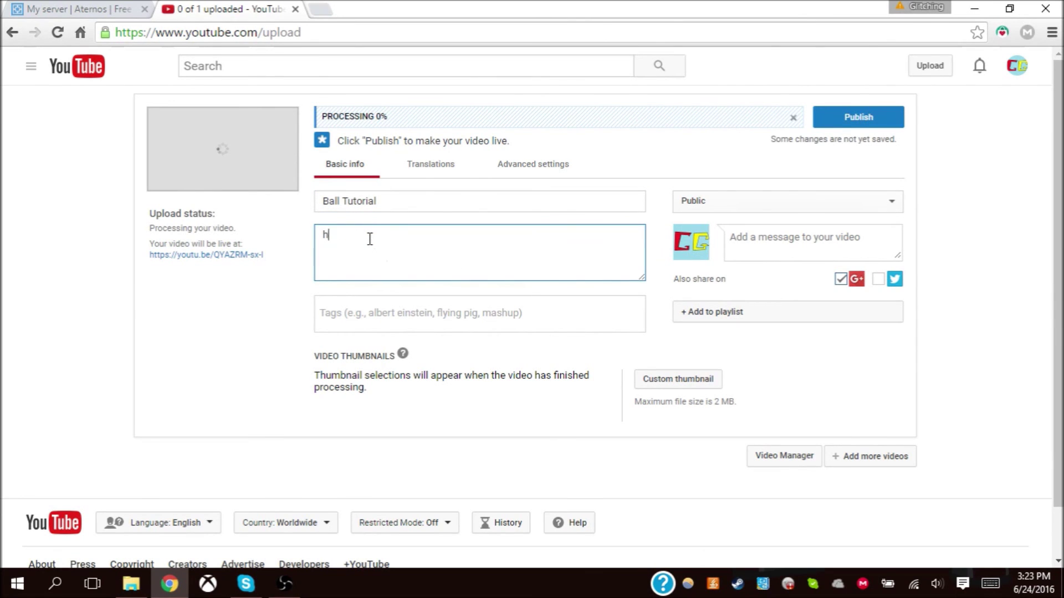
key(BackSpace)
key(BackSpace)
key(BackSpace)
key(BackSpace)
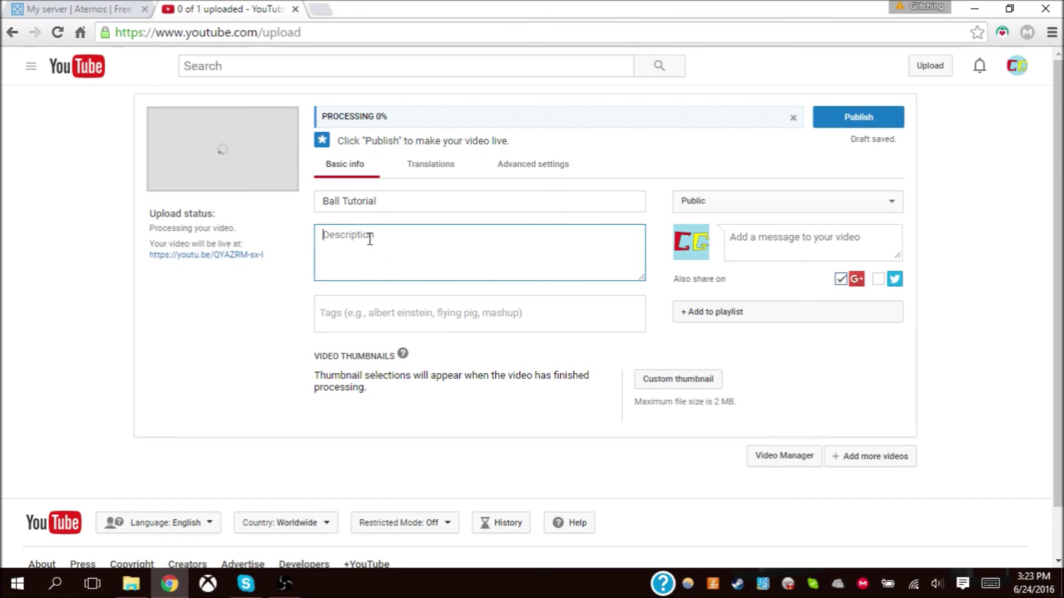
text(Tht)
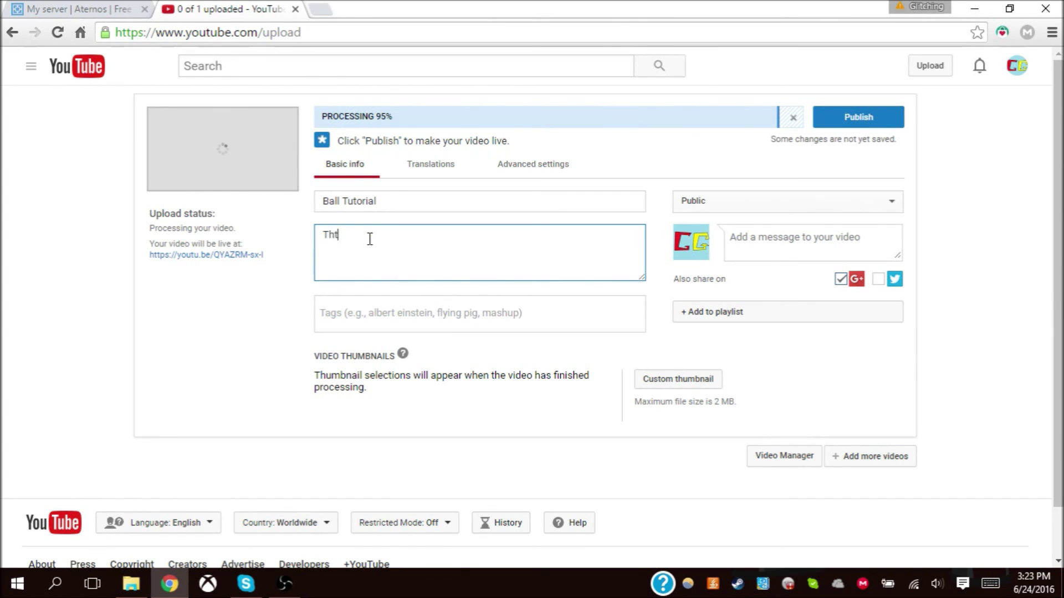
text(s is a 0.9 seco)
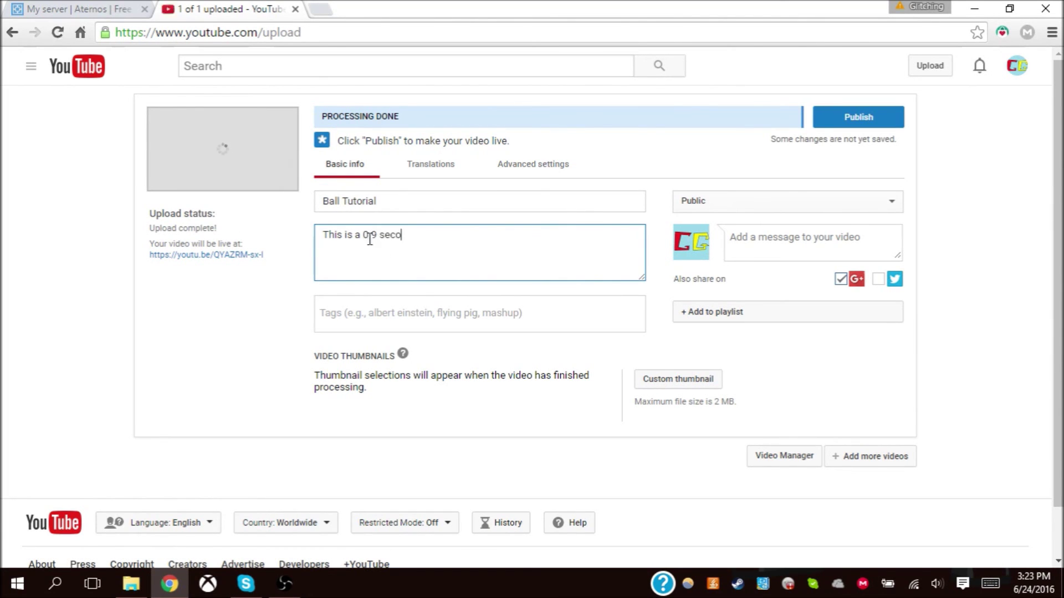
key(BackSpace)
key(BackSpace)
key(BackSpace)
key(BackSpace)
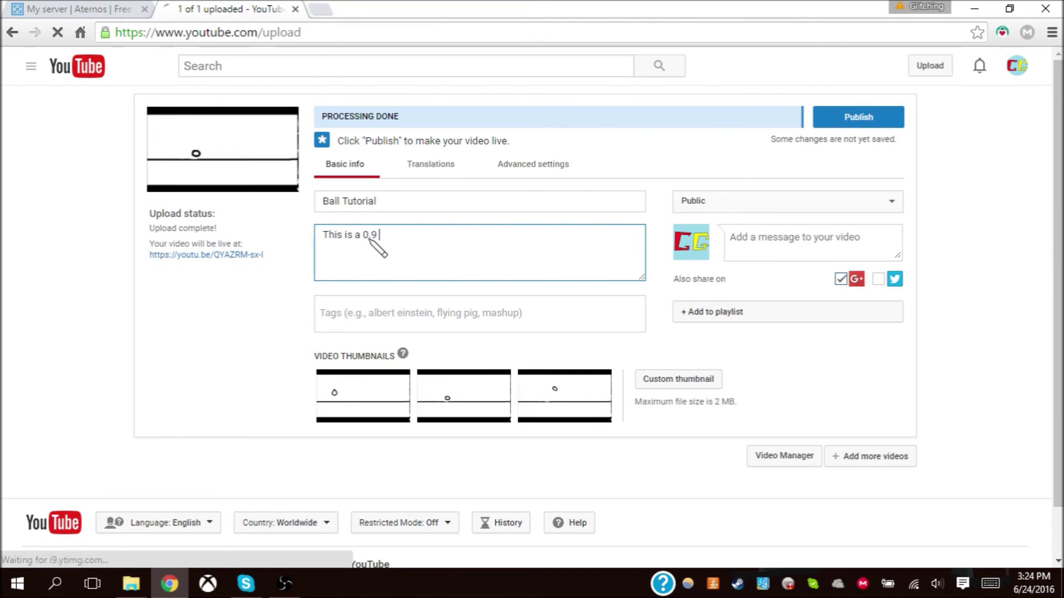
key(BackSpace)
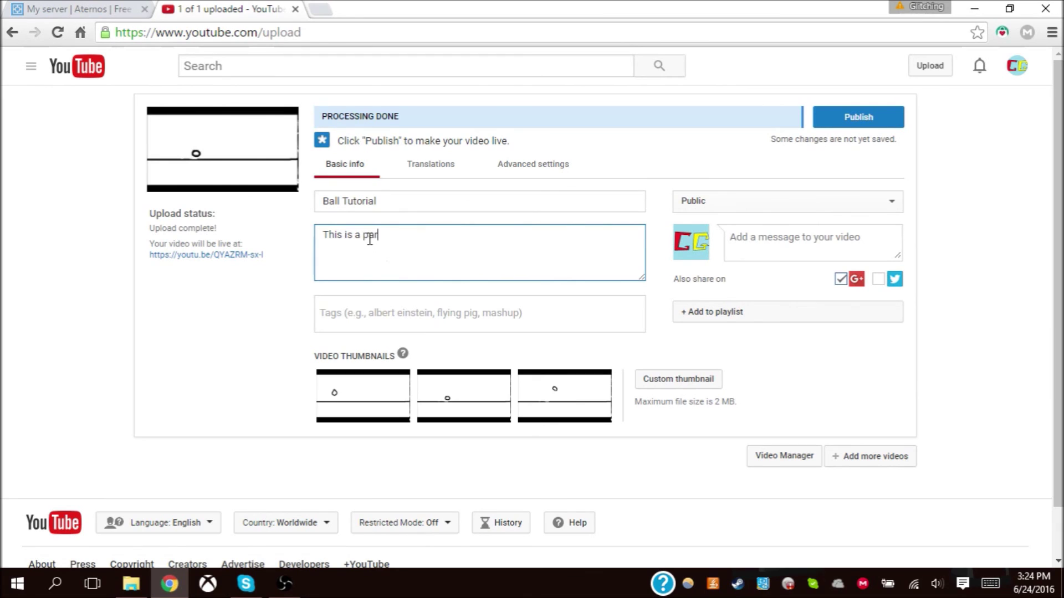
- Continue the description with "part of a tutorial I made on how to download and use Pencil 2D"
text(part of a tutor)
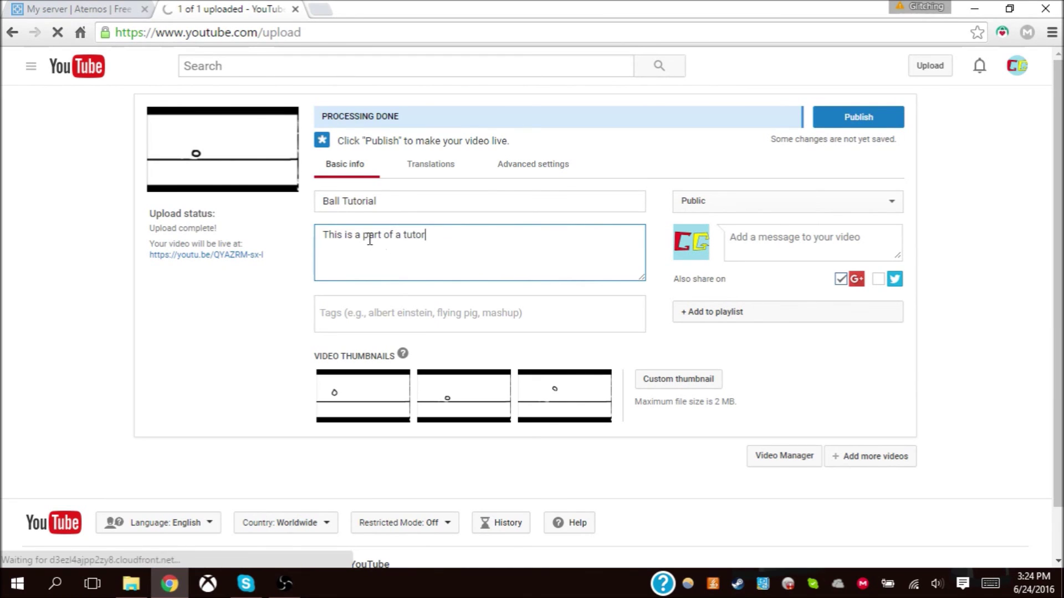
text(ial I made on how to )
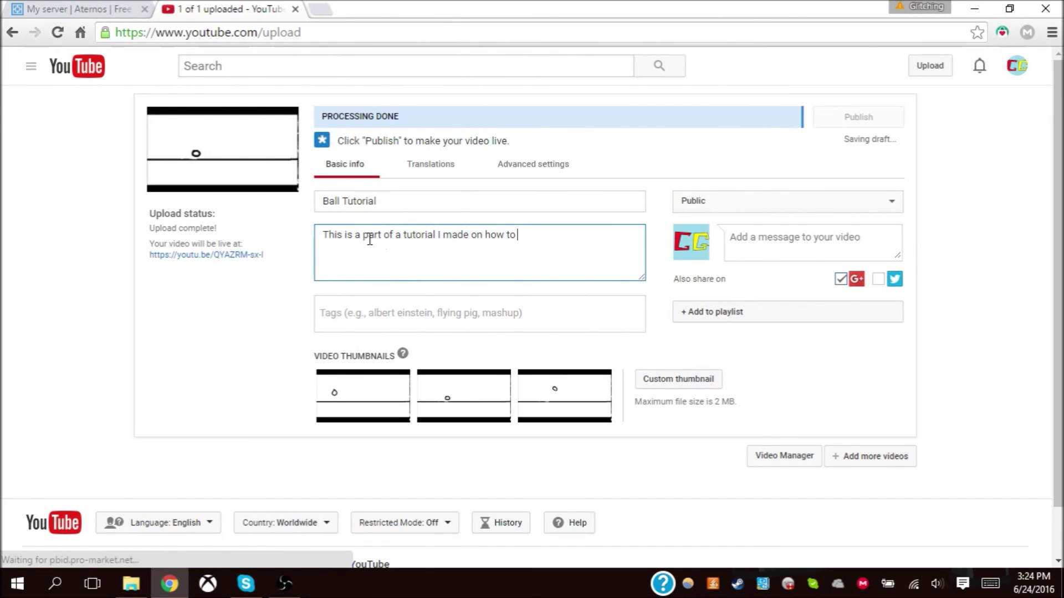
text(download)
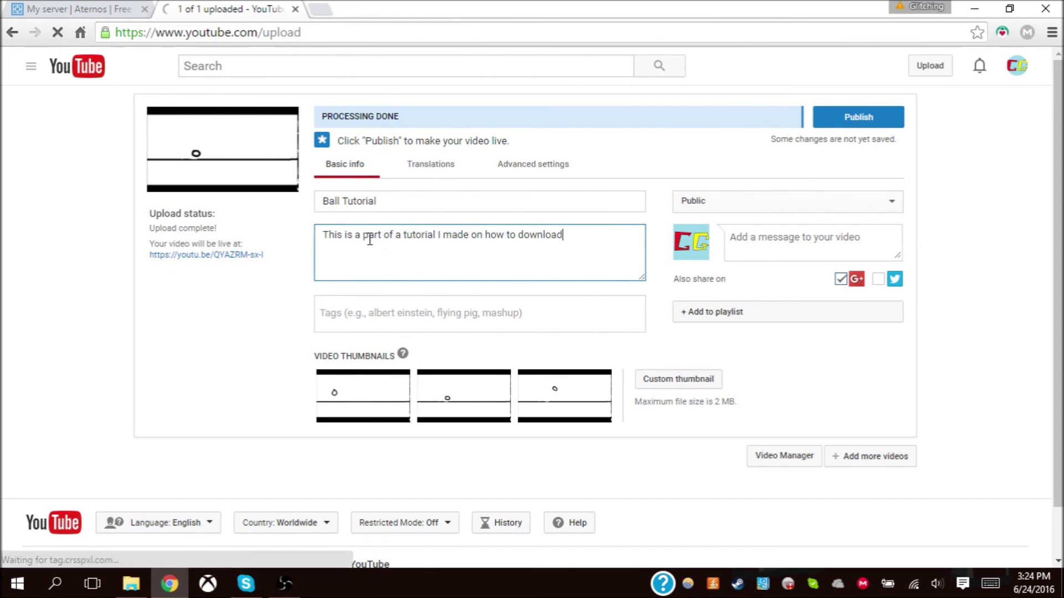
text( and use pe)
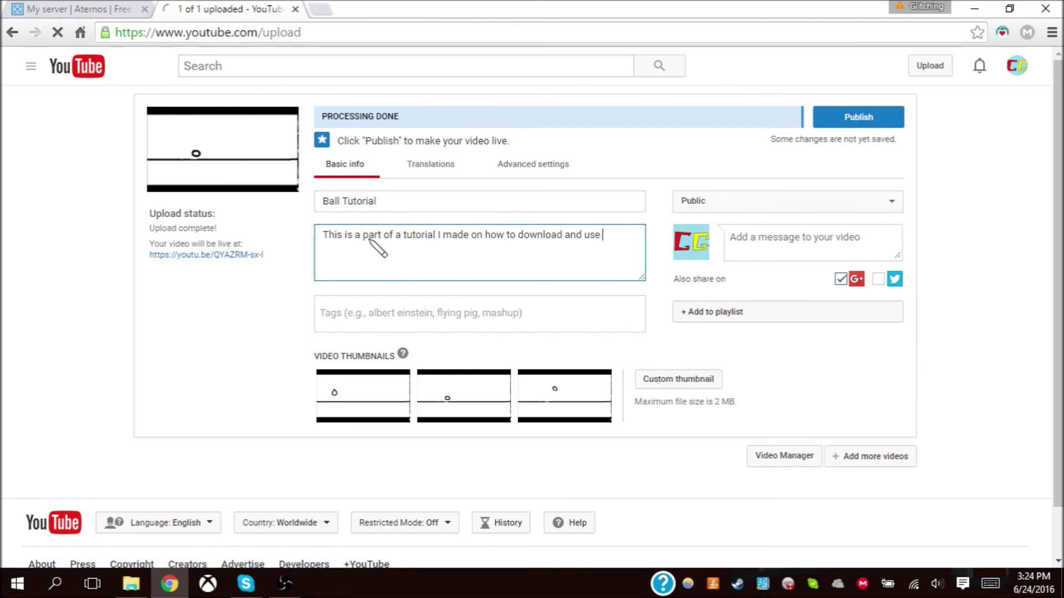
key(BackSpace)
key(BackSpace)
text(Pe)
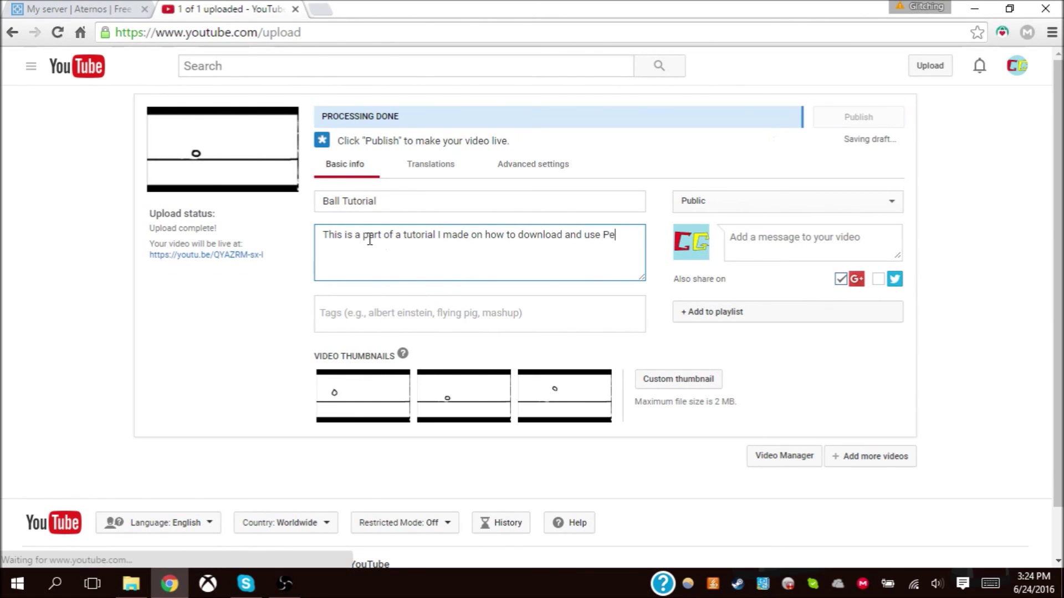
text(ncil)
key(Return)
text(@)
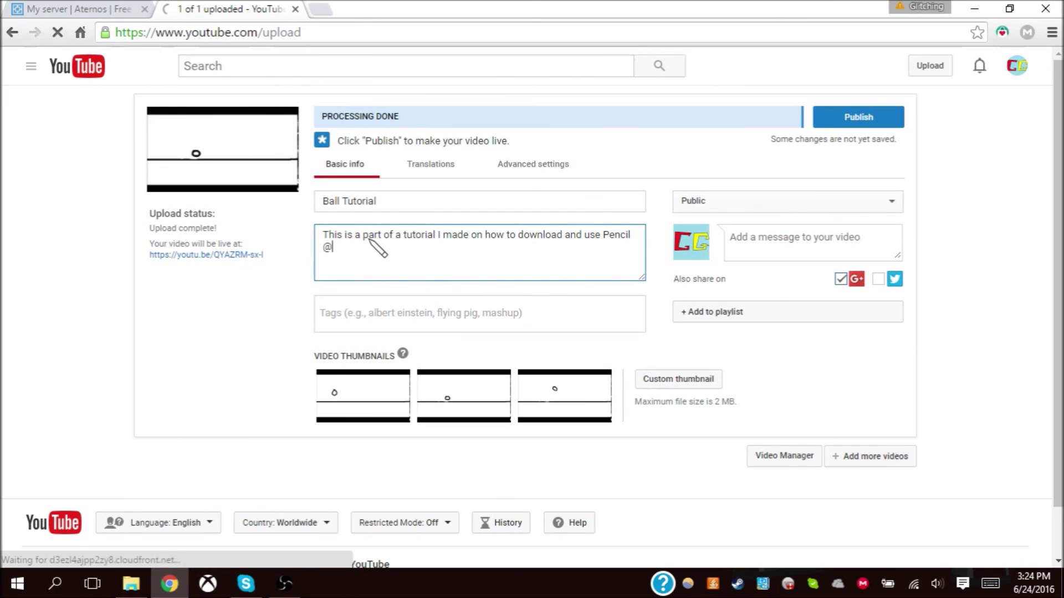
key(BackSpace)
key(BackSpace)
text(2D)
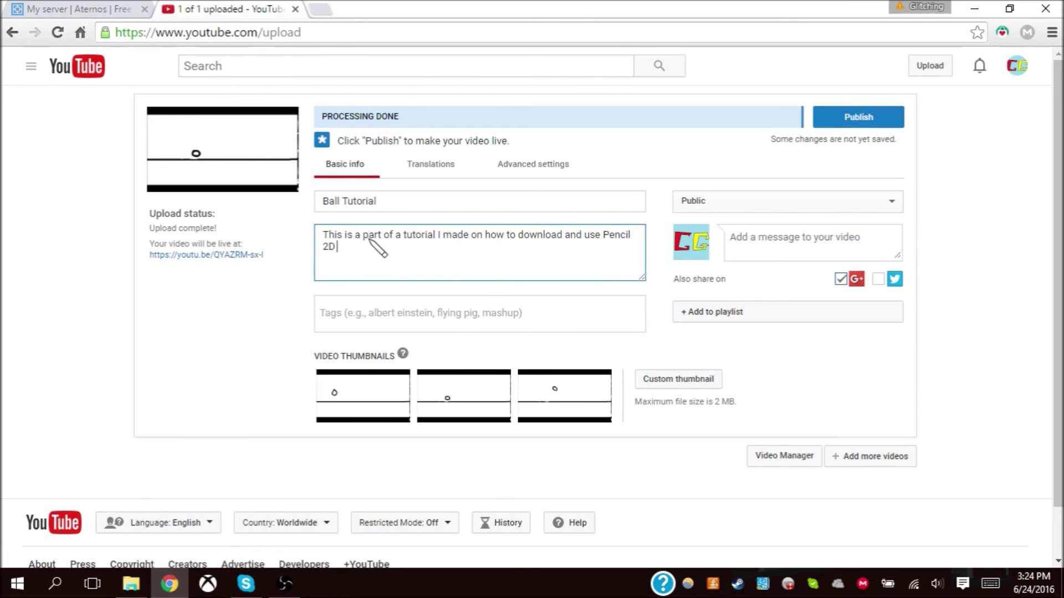
- Continue the description with ", also how to upload", correcting the misspelled "to"
text(, also how)
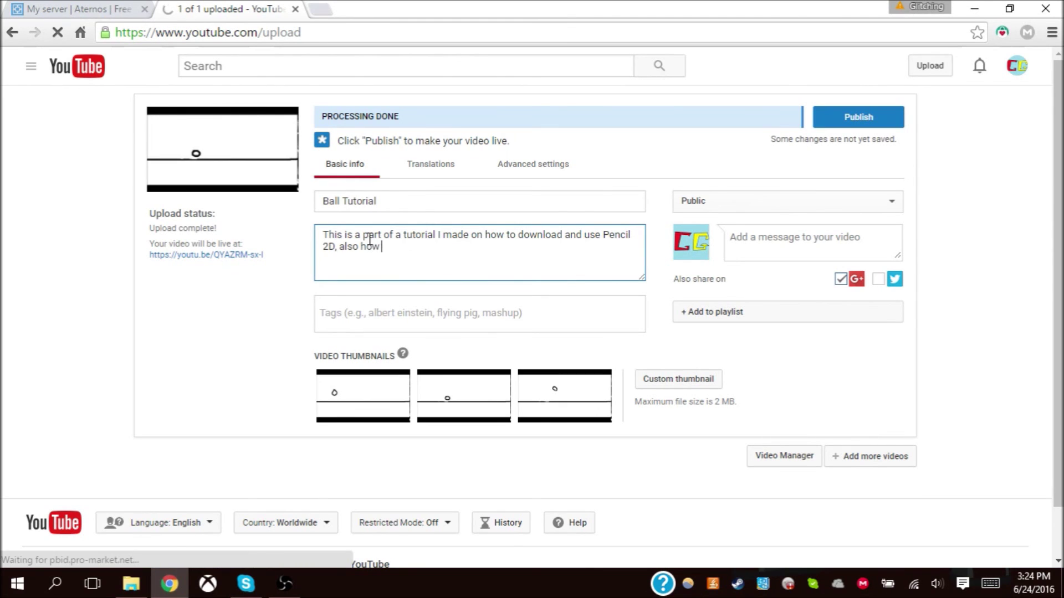
text( ot)
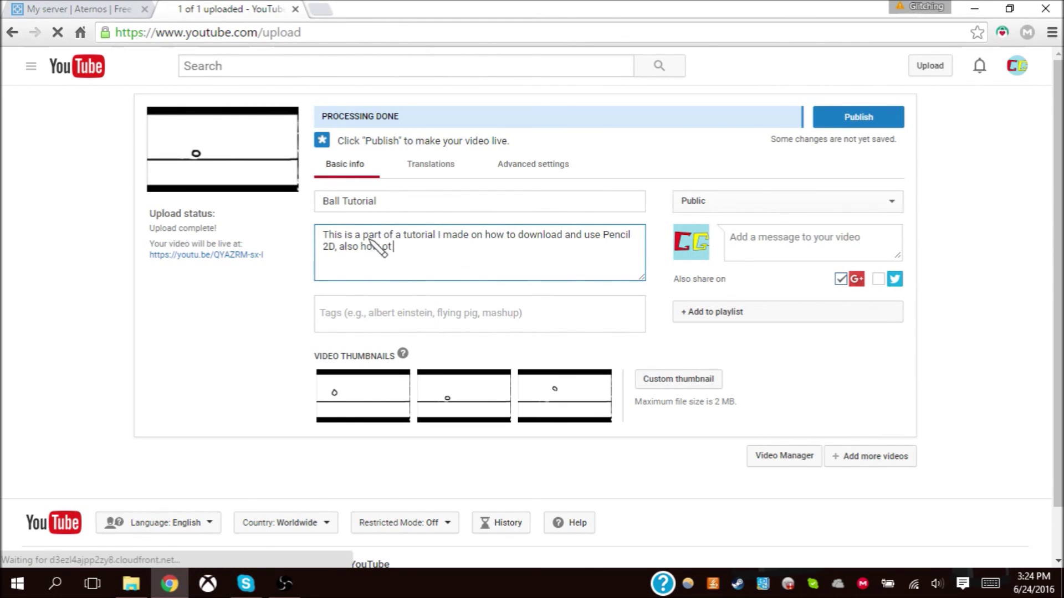
key(BackSpace)
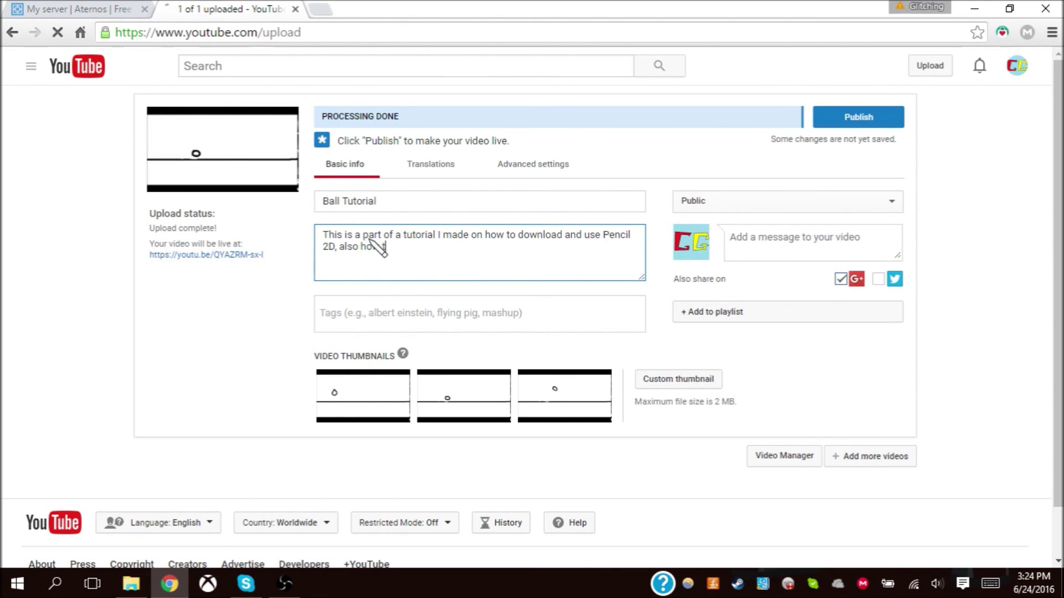
text(p upload)
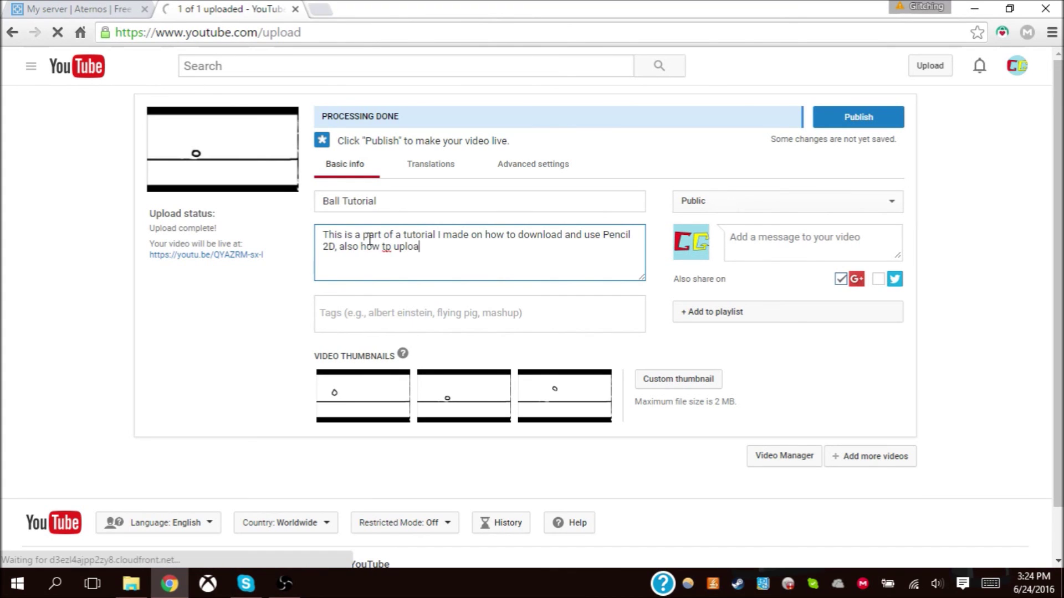
click(392, 255)
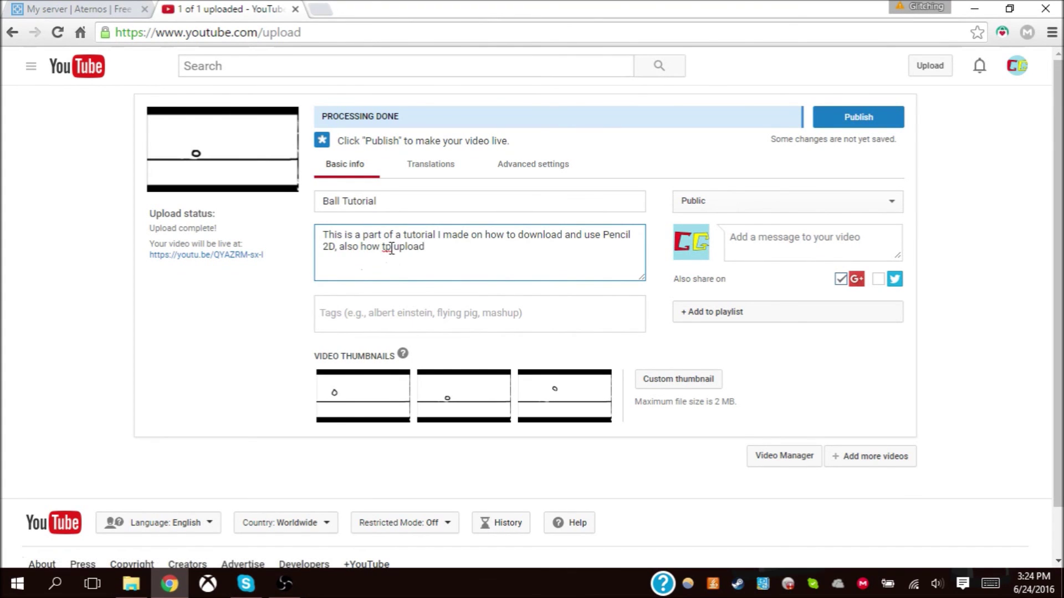
key(BackSpace)
text(o)
- Finish the description's sentence with "videos on Youtube.", capitalizing the site name, and start a new line
text(videos on youtube)
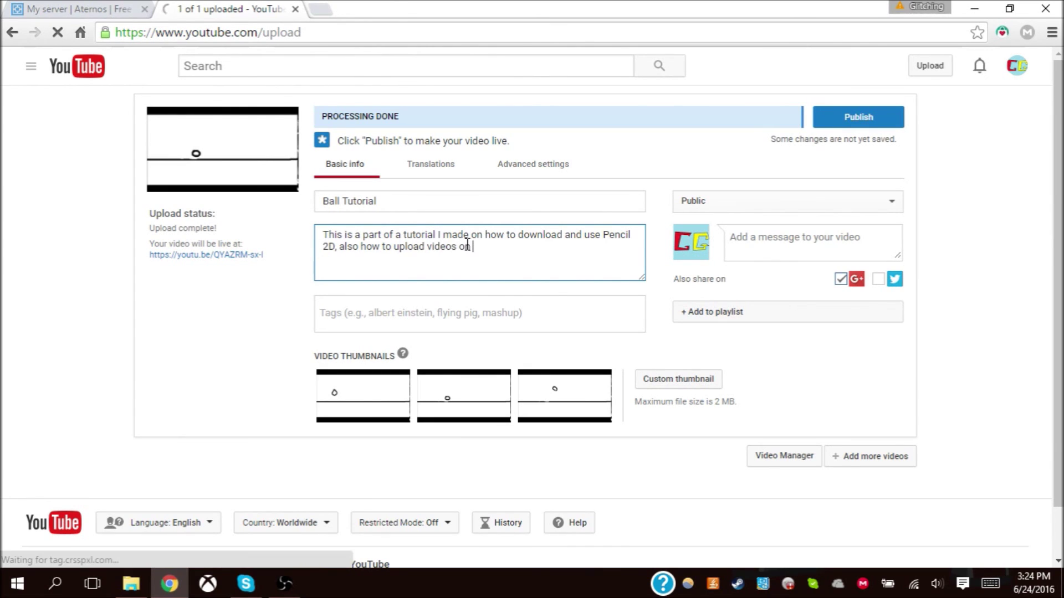
key(BackSpace)
key(BackSpace)
key(BackSpace)
key(BackSpace)
key(BackSpace)
key(BackSpace)
key(BackSpace)
text(Youtube. )
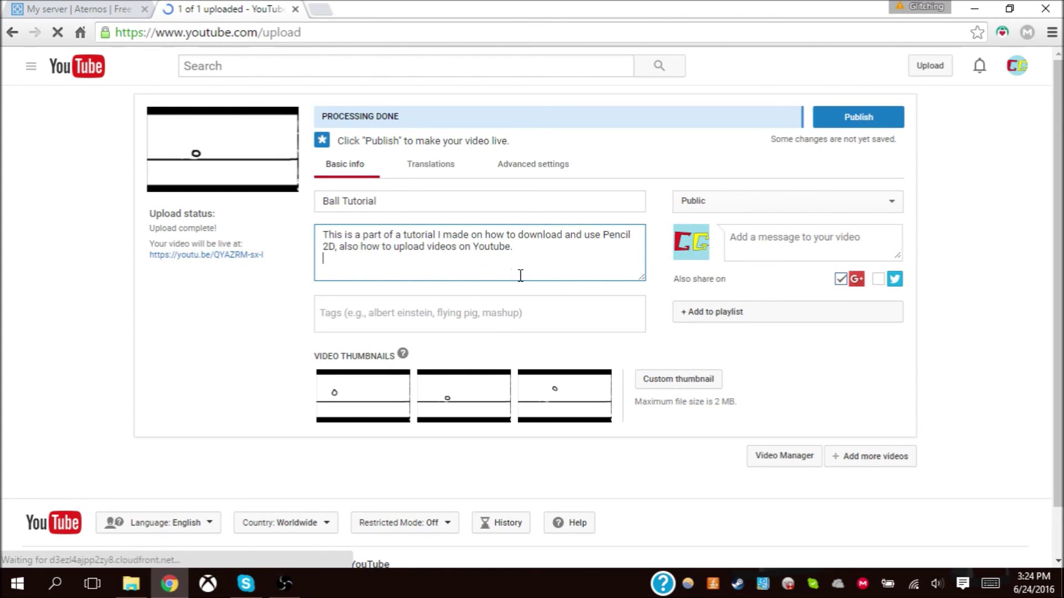
- Add "Thanks" and "Link:" as two separate closing lines of the description and leave the field
text(Thanks)
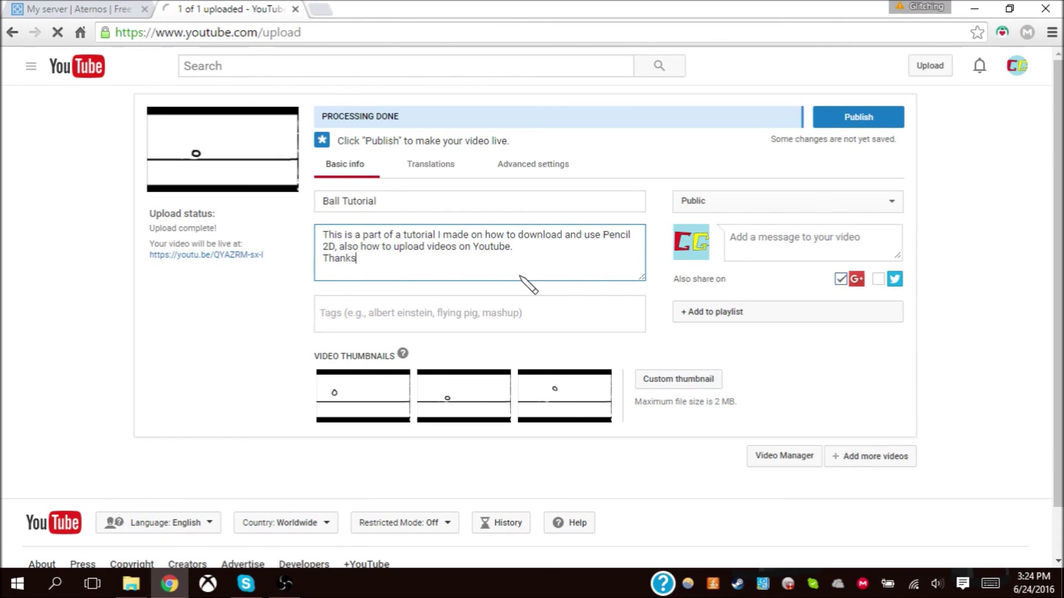
key(Return)
text(Lin)
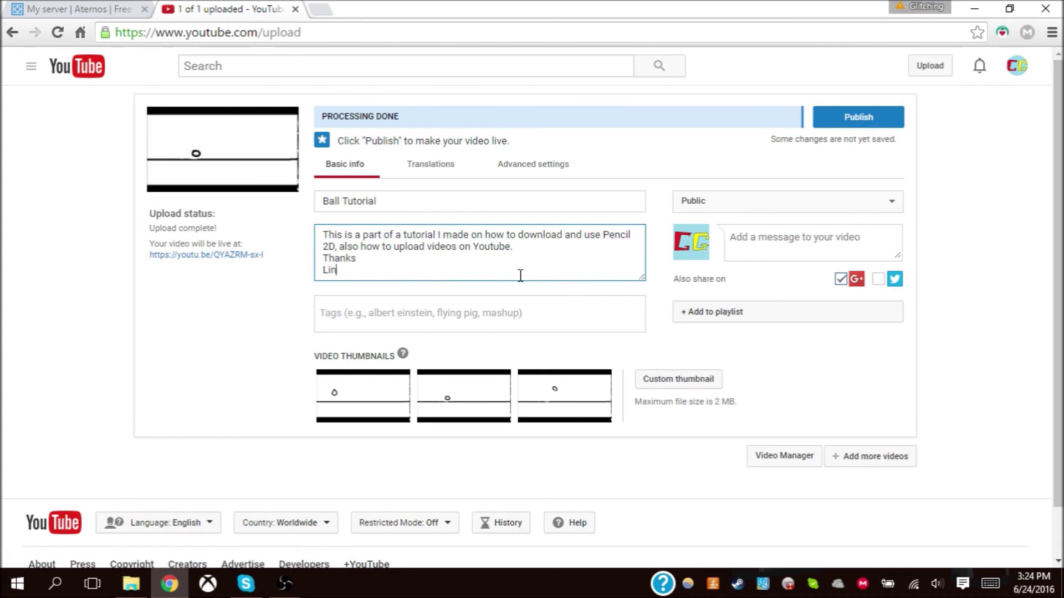
text(k:)
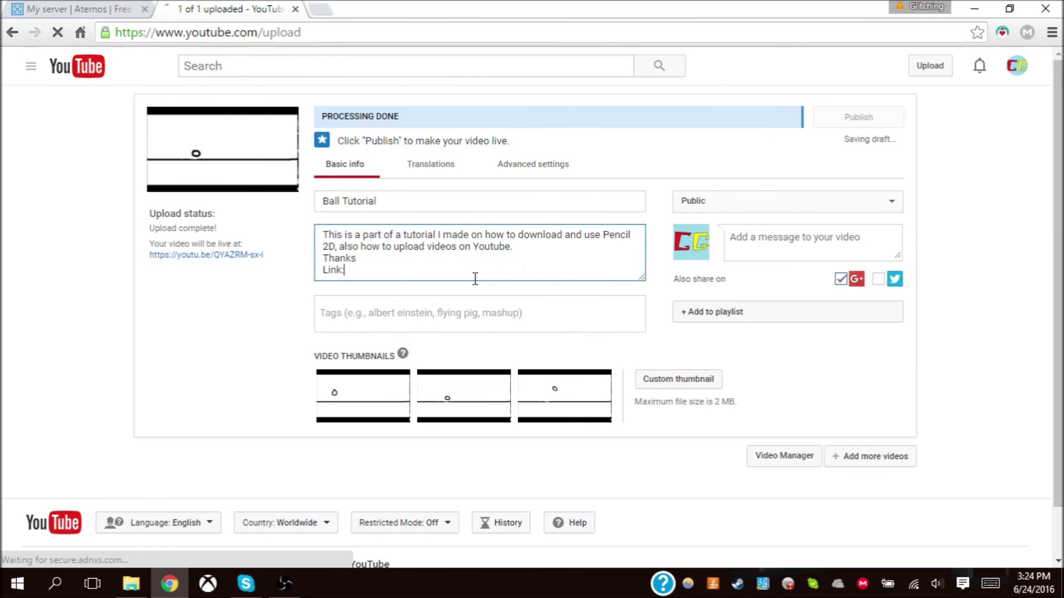
click(305, 272)
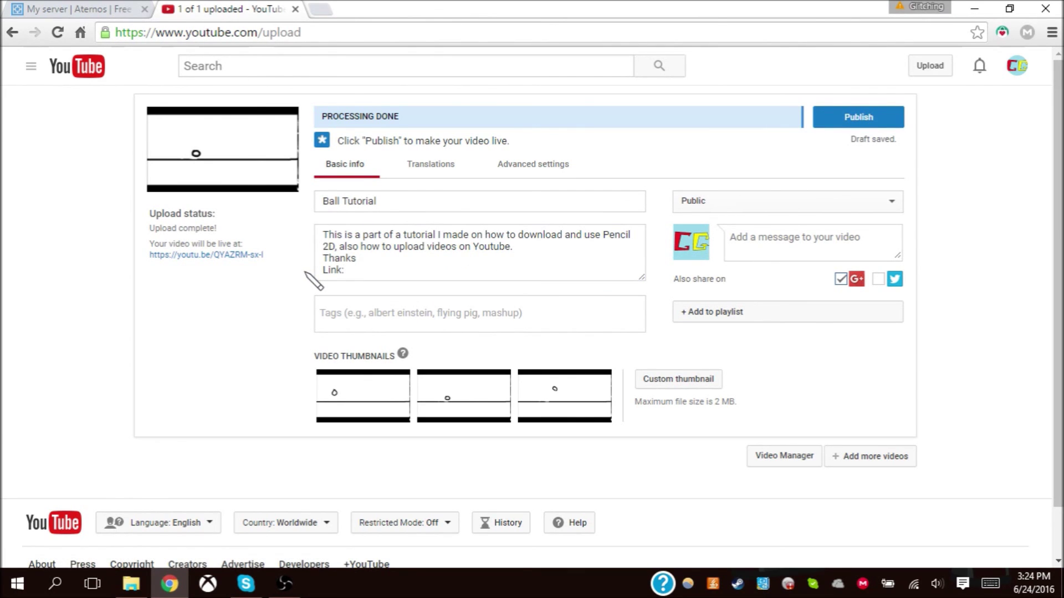
- Publish the Ball Tutorial video and select its share link
click(841, 114)
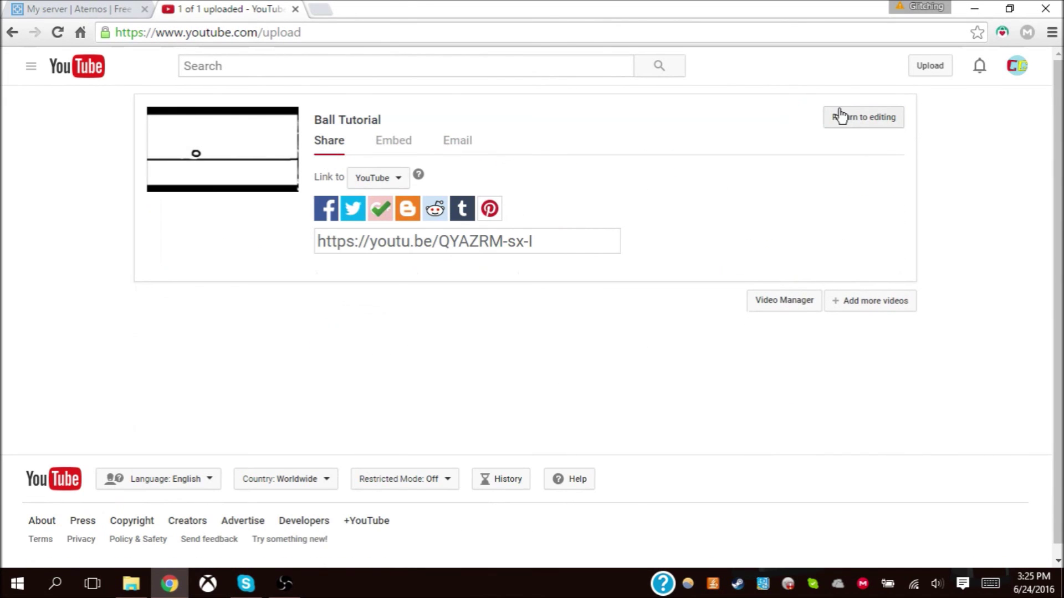
click(558, 238)
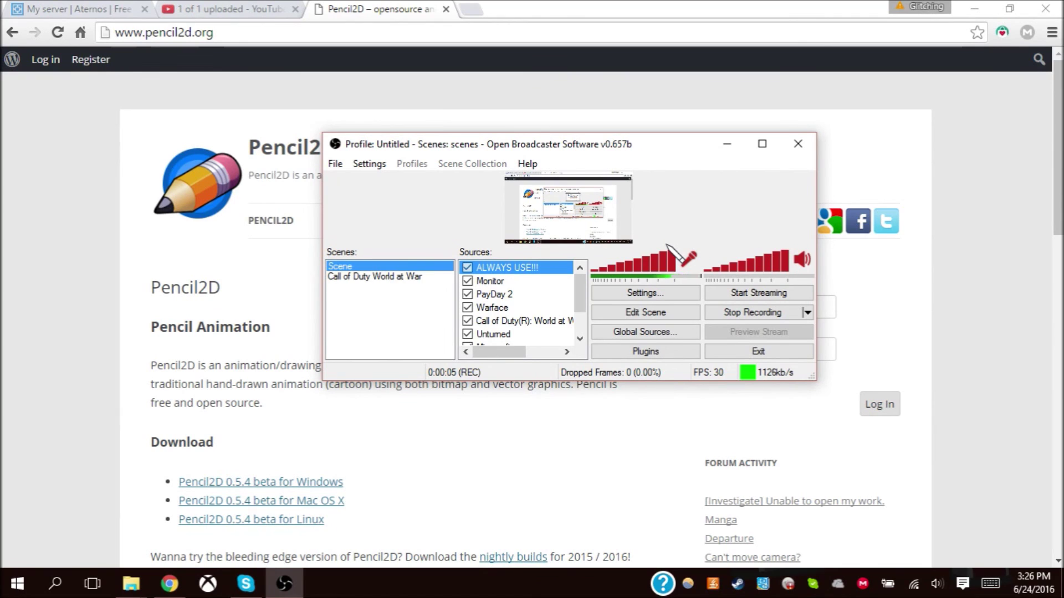
- Minimize the recording software's window covering the Pencil2D website
click(727, 144)
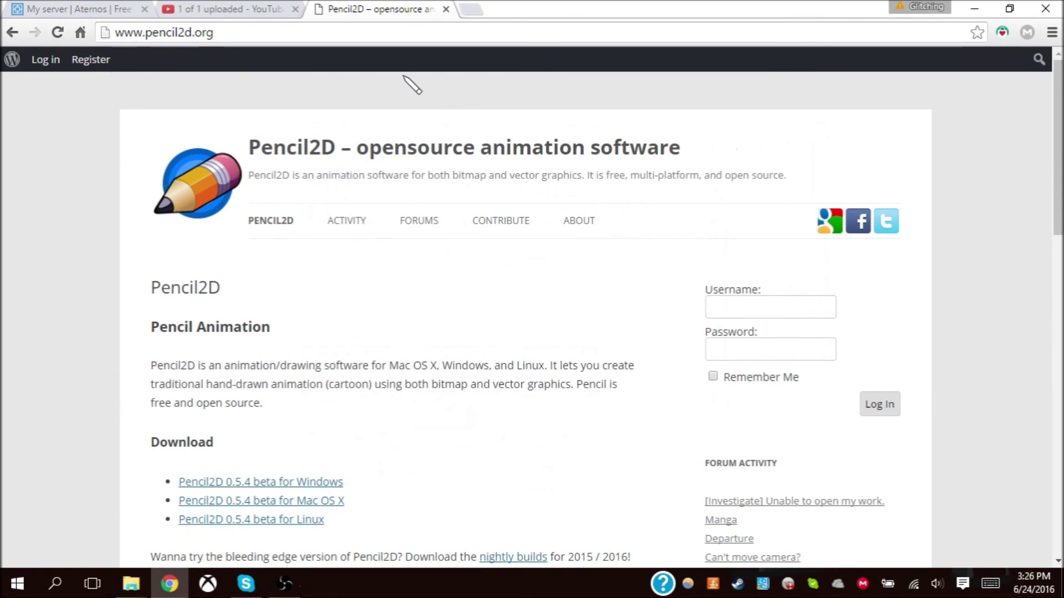